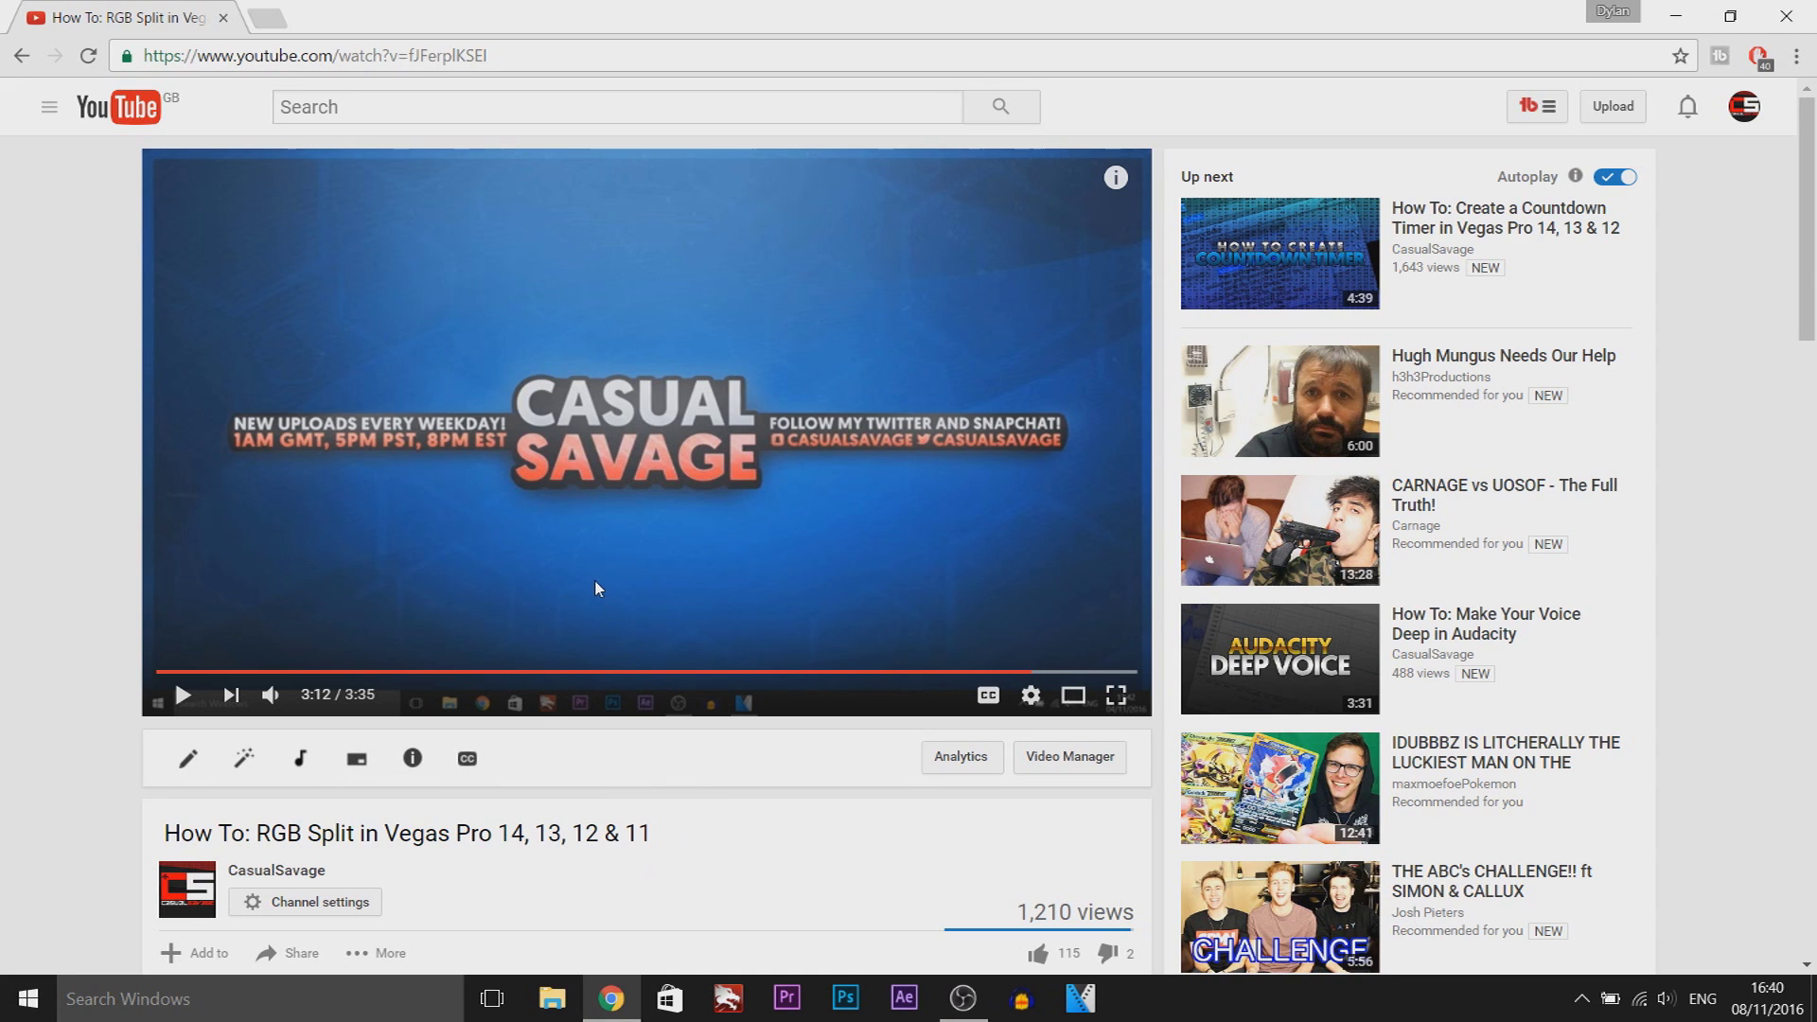
- Play the FIFA 17 video through to its end screen and pause it there
click(183, 697)
mouse_move(270, 700)
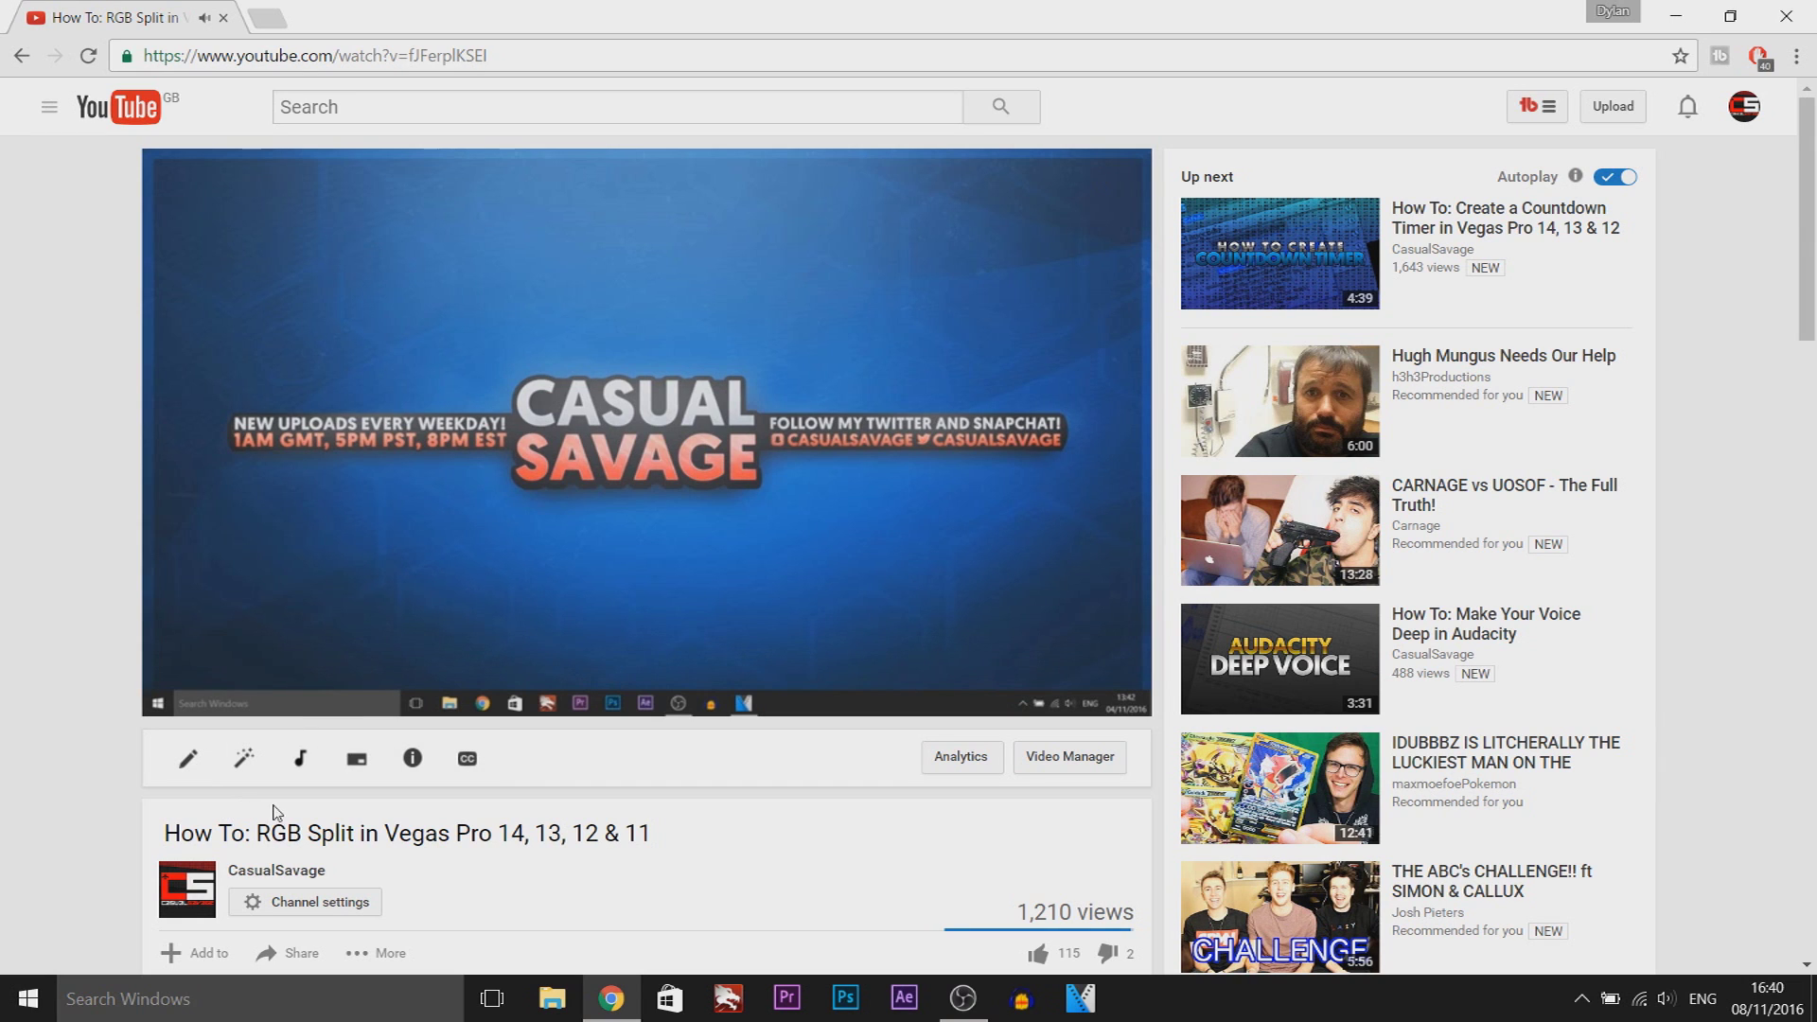
key(space)
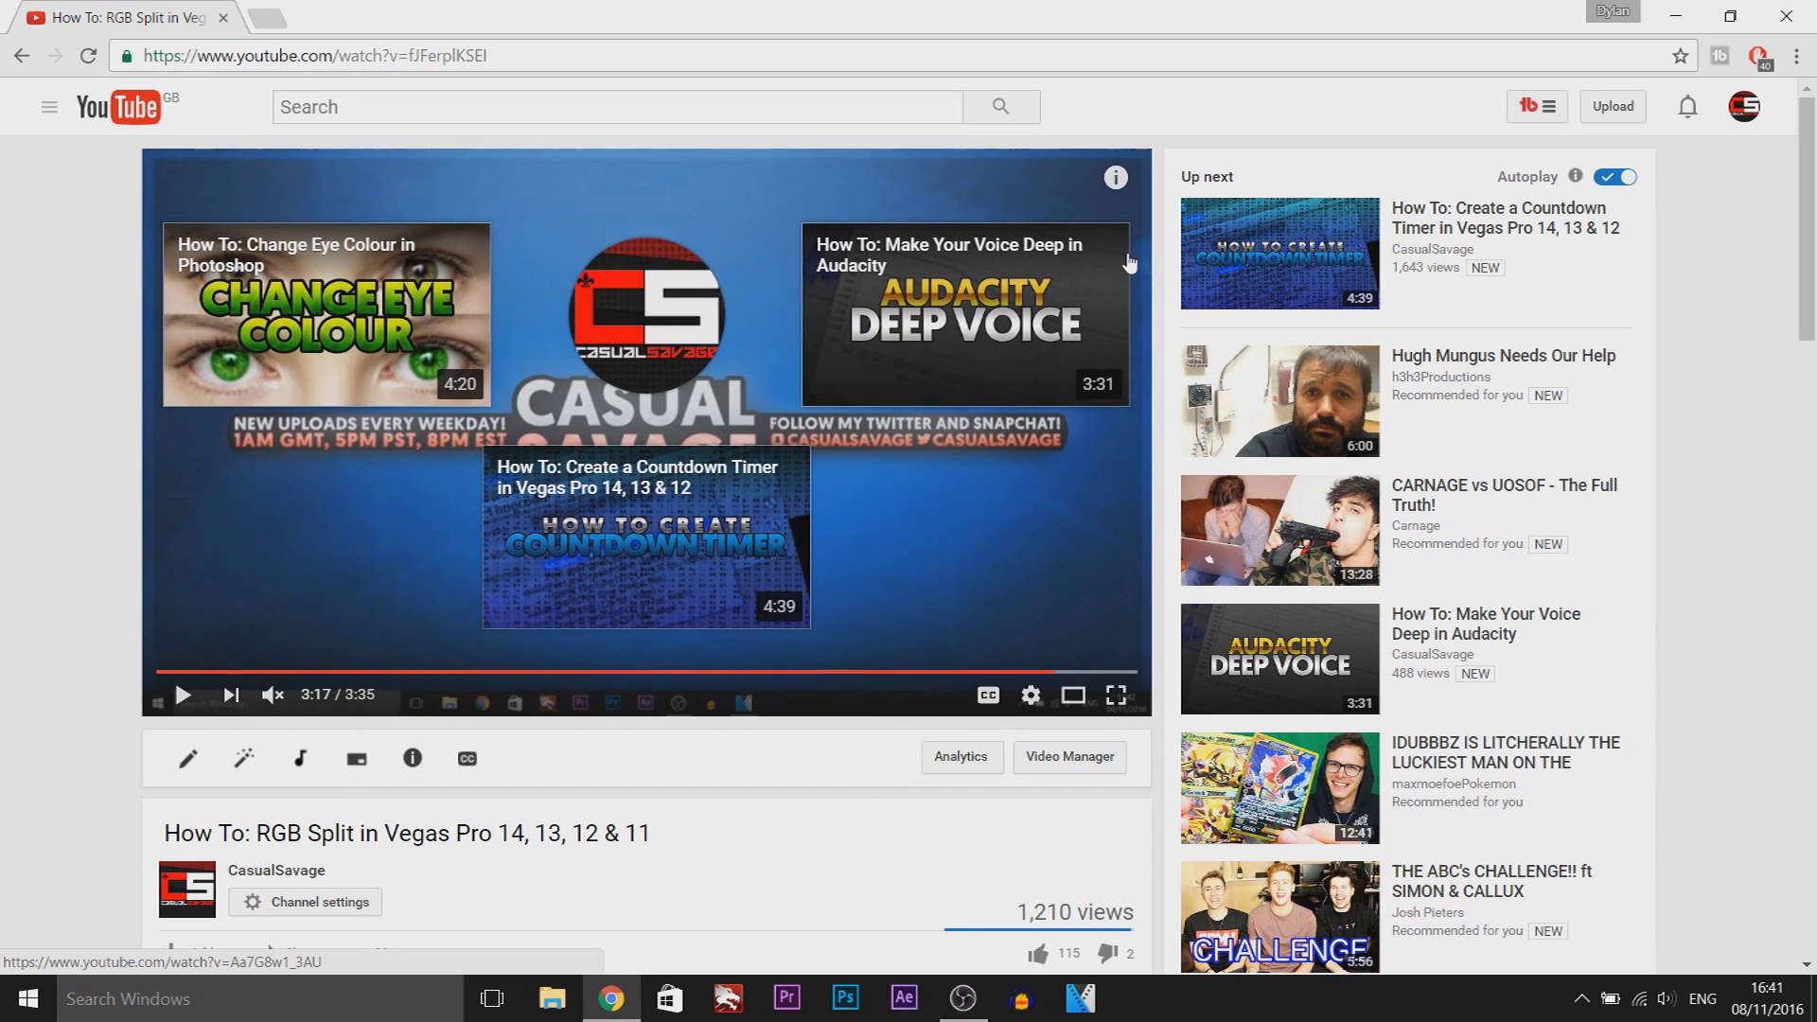
mouse_move(680, 330)
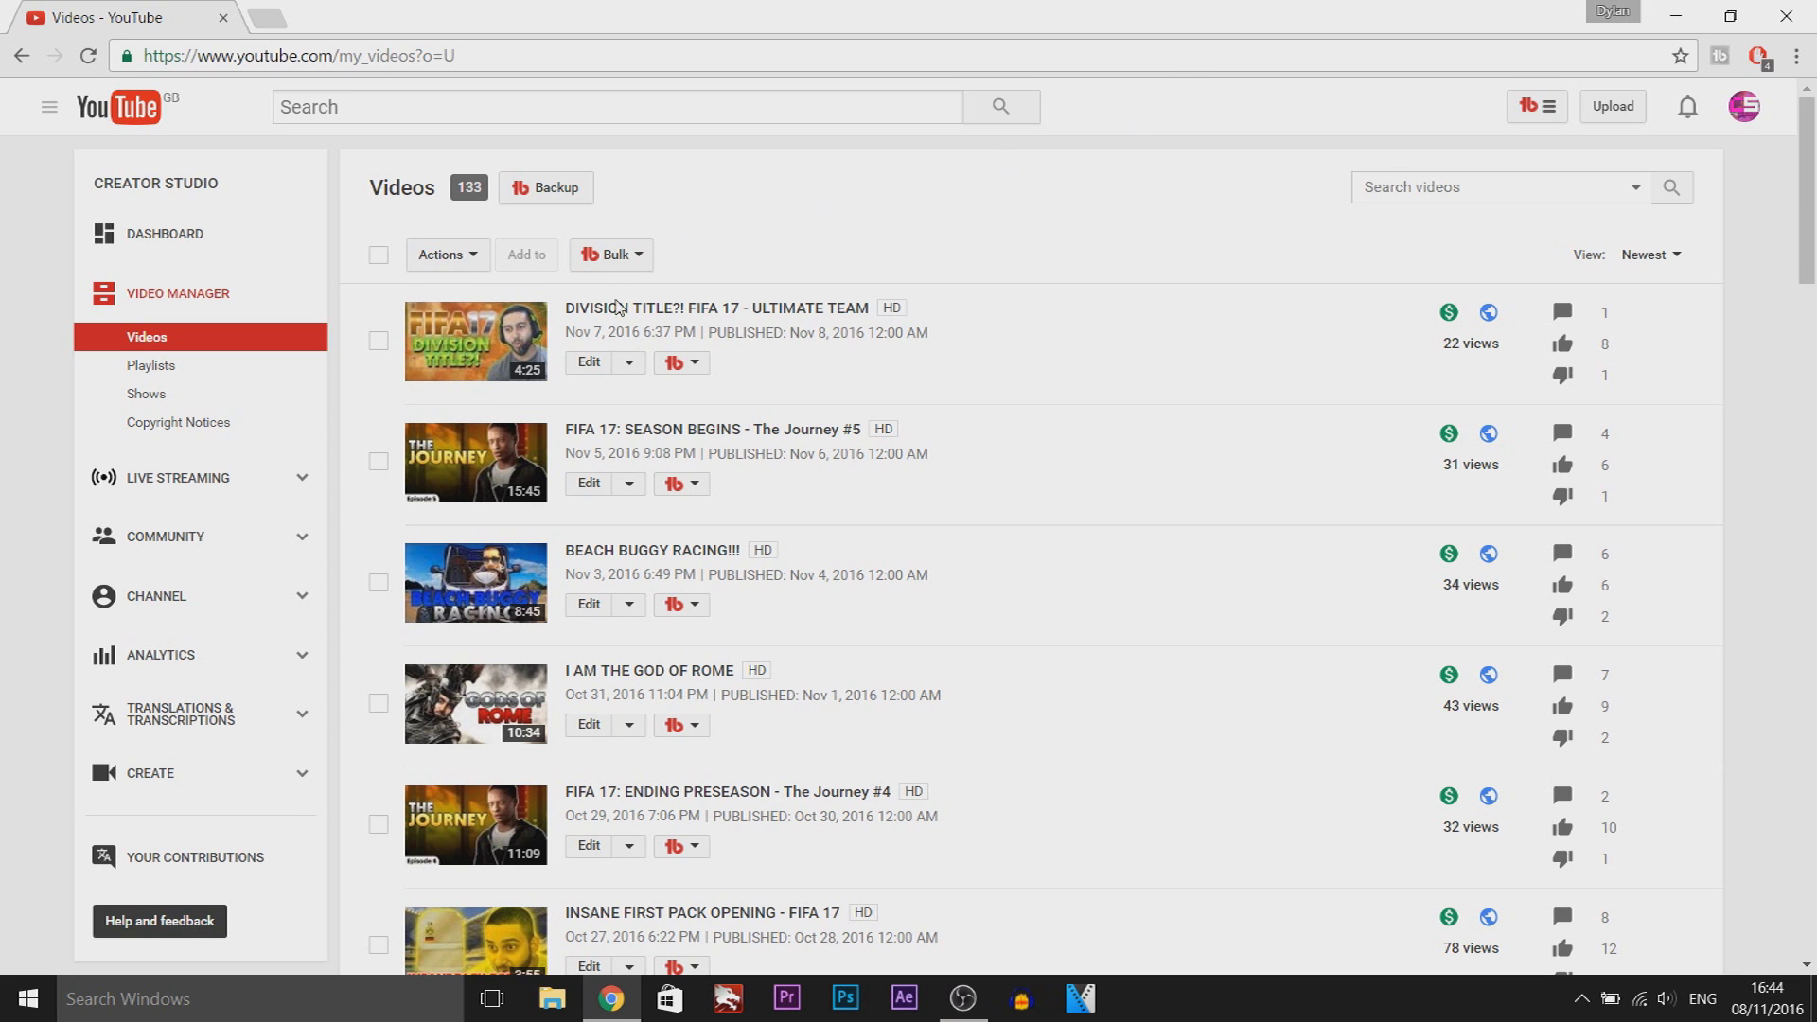
- Open End screen & Annotations for DIVISION TITLE?! FIFA 17 - ULTIMATE TEAM and dismiss the introduction
click(631, 365)
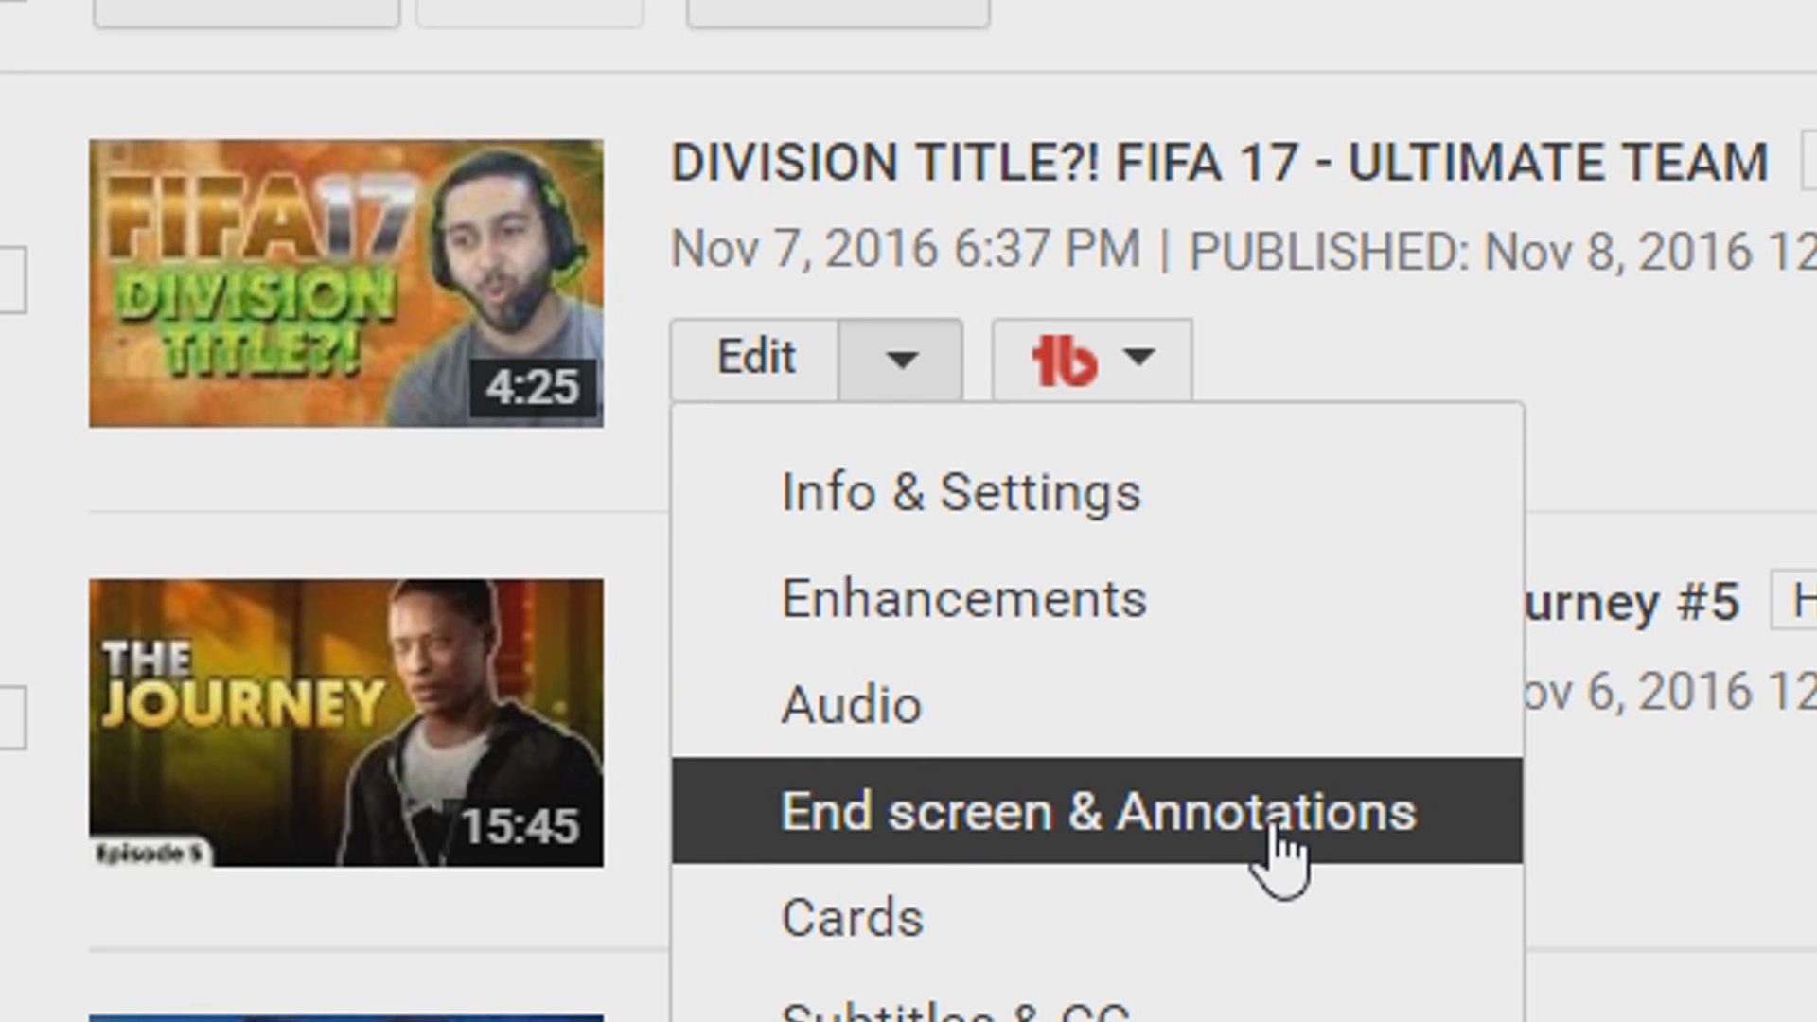
click(1275, 833)
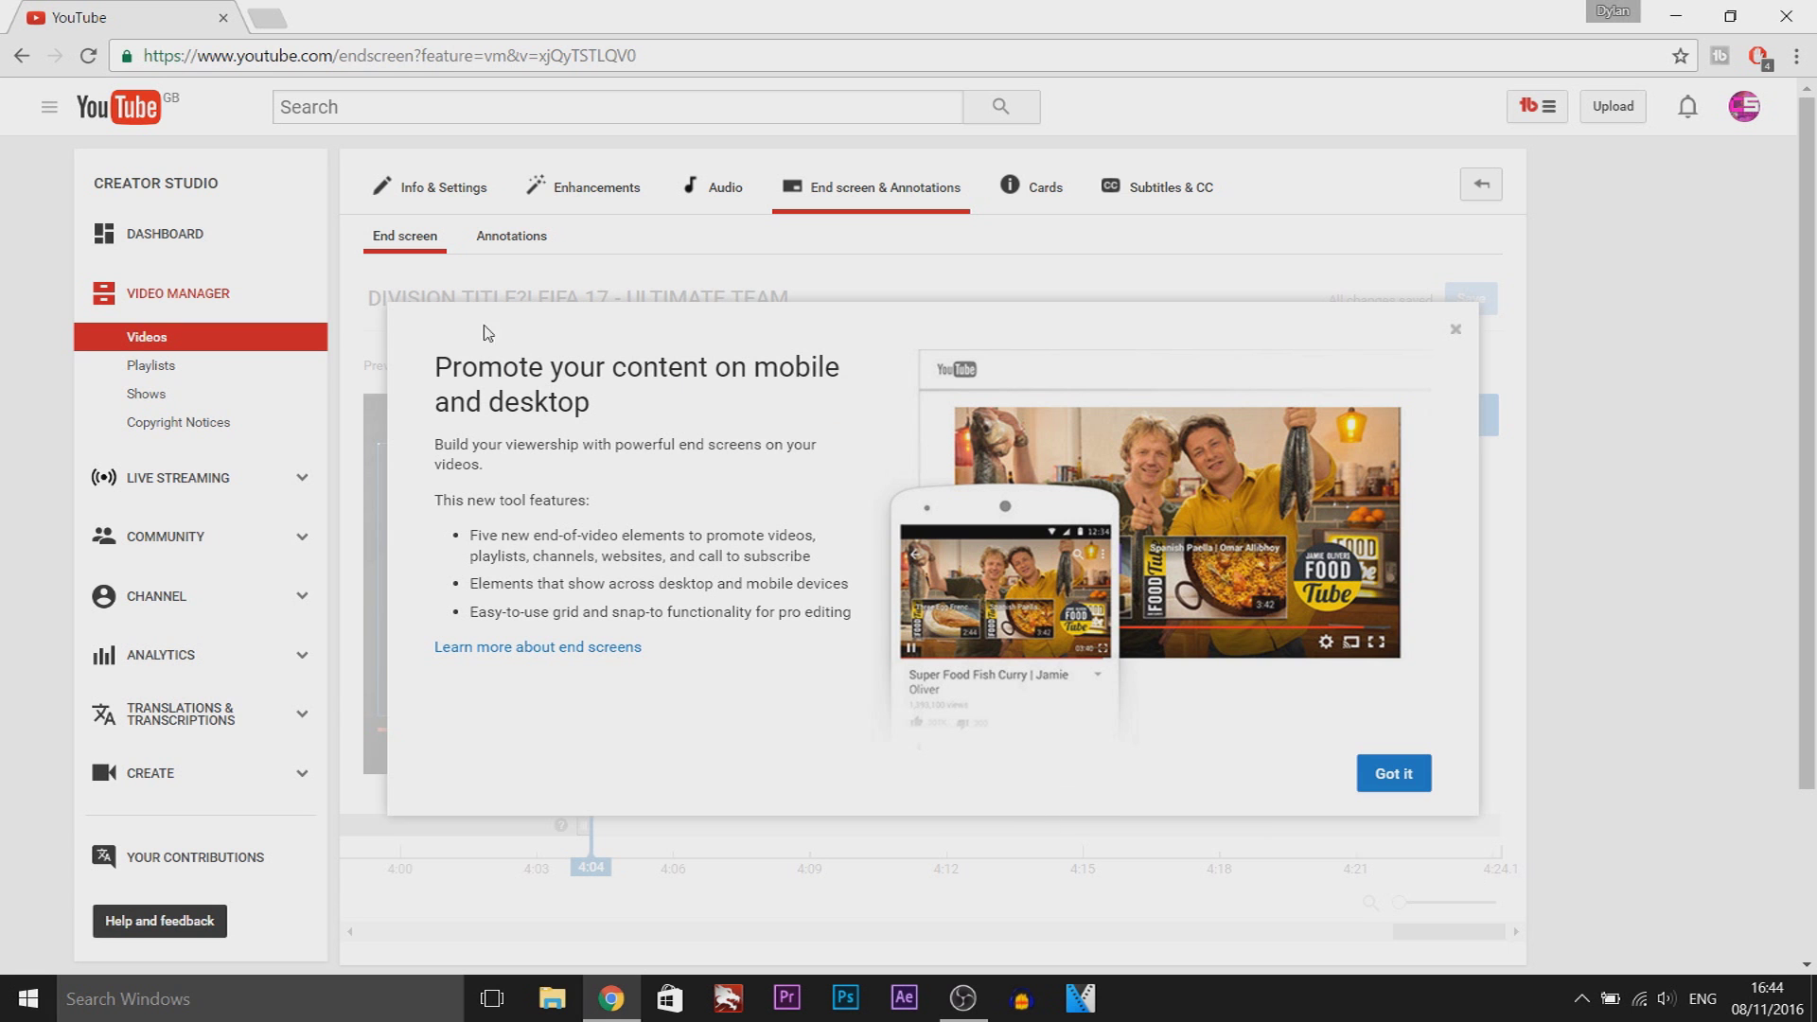
click(1400, 783)
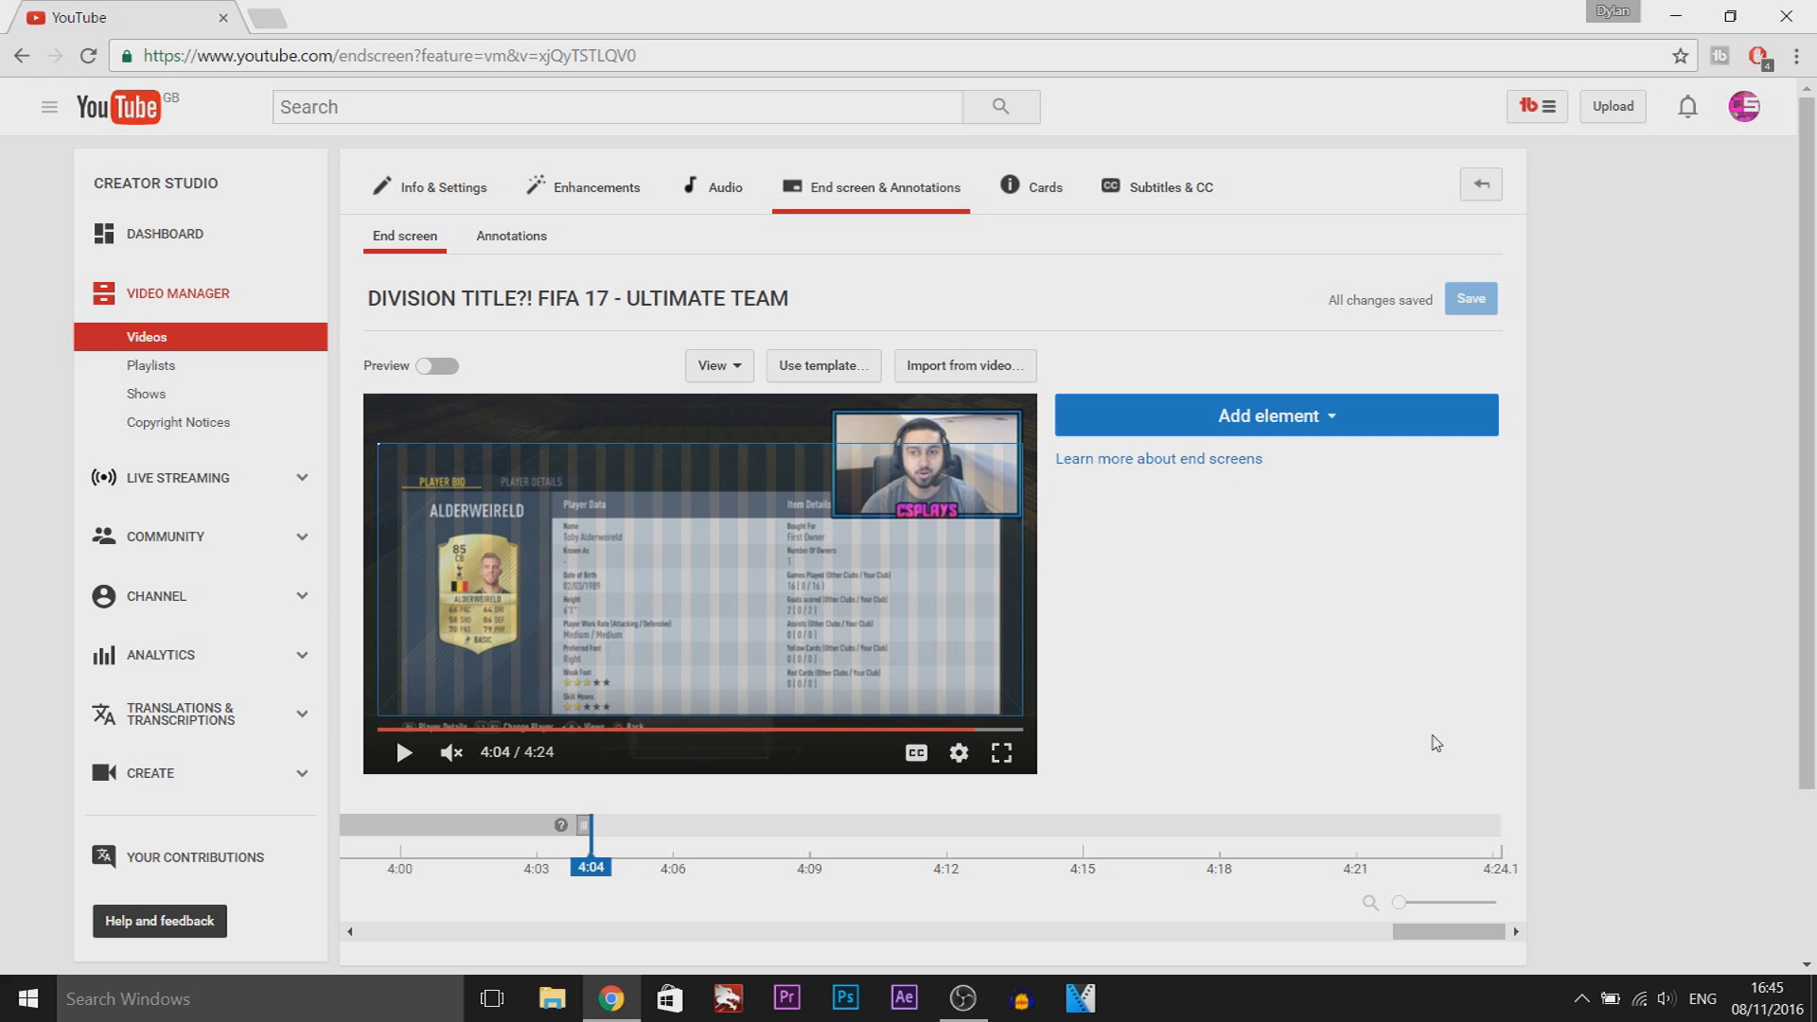
drag(594, 867, 1417, 861)
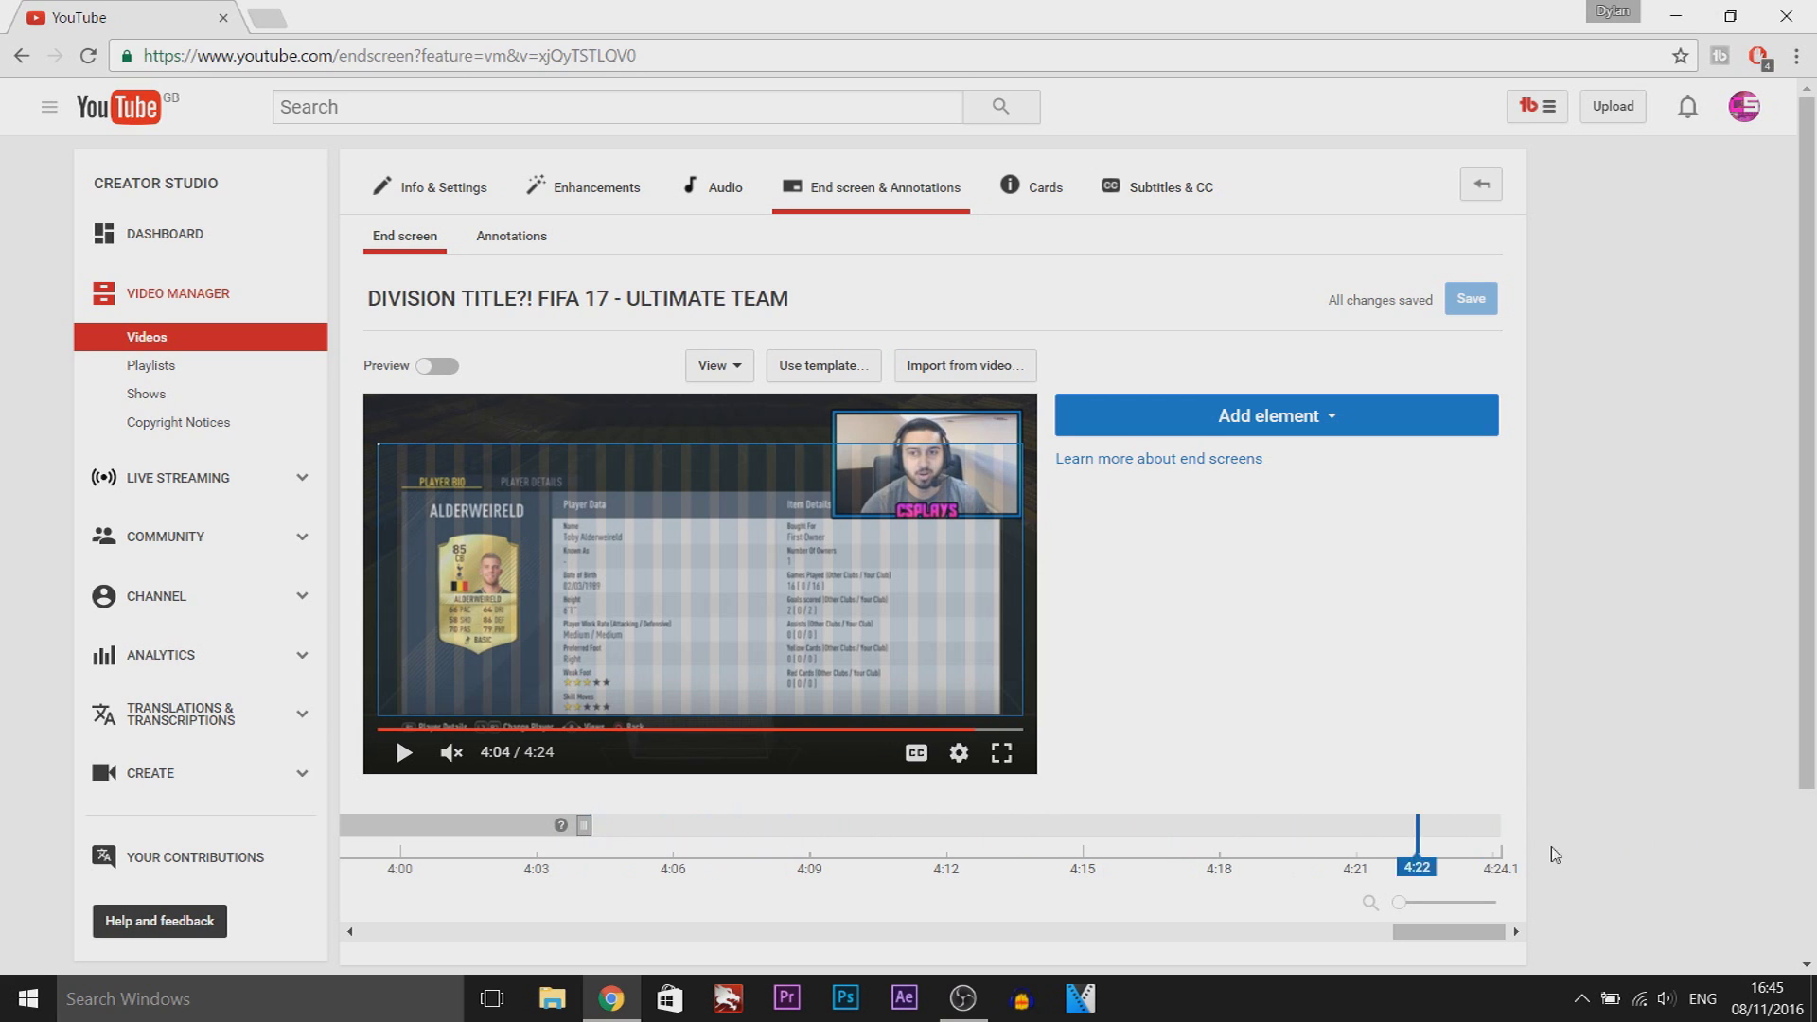
drag(1555, 855, 606, 864)
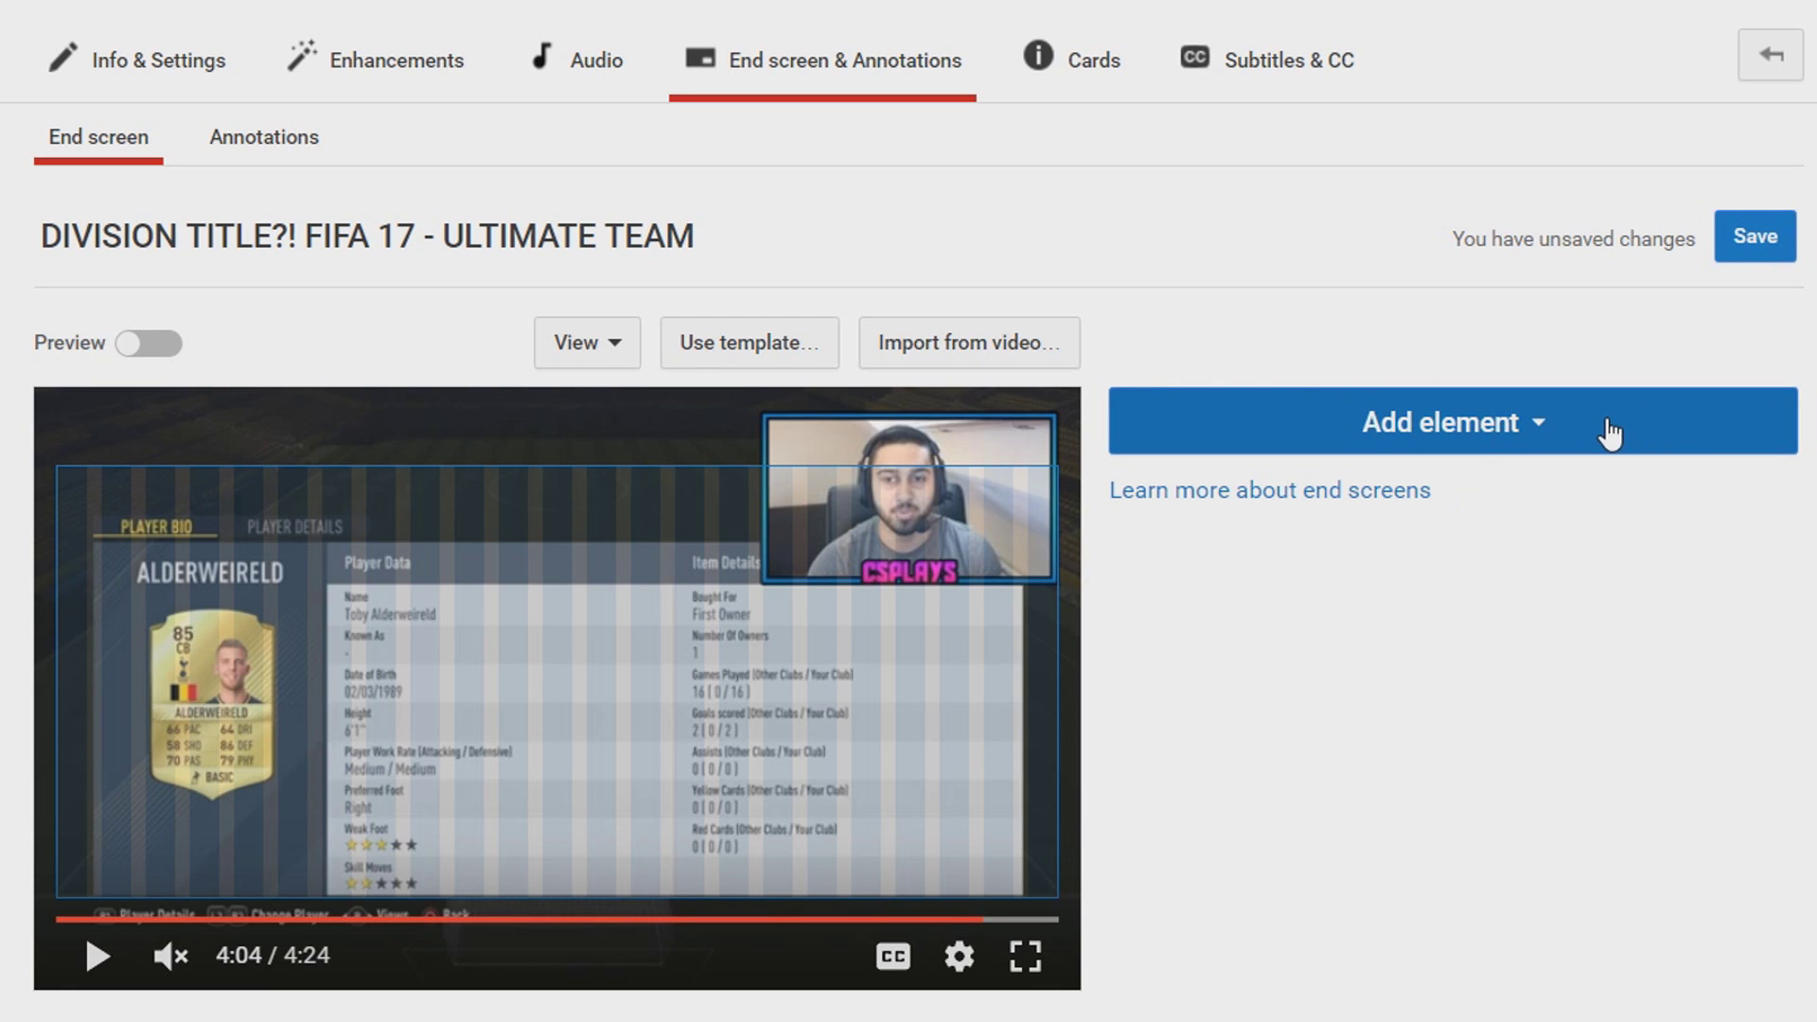
click(759, 344)
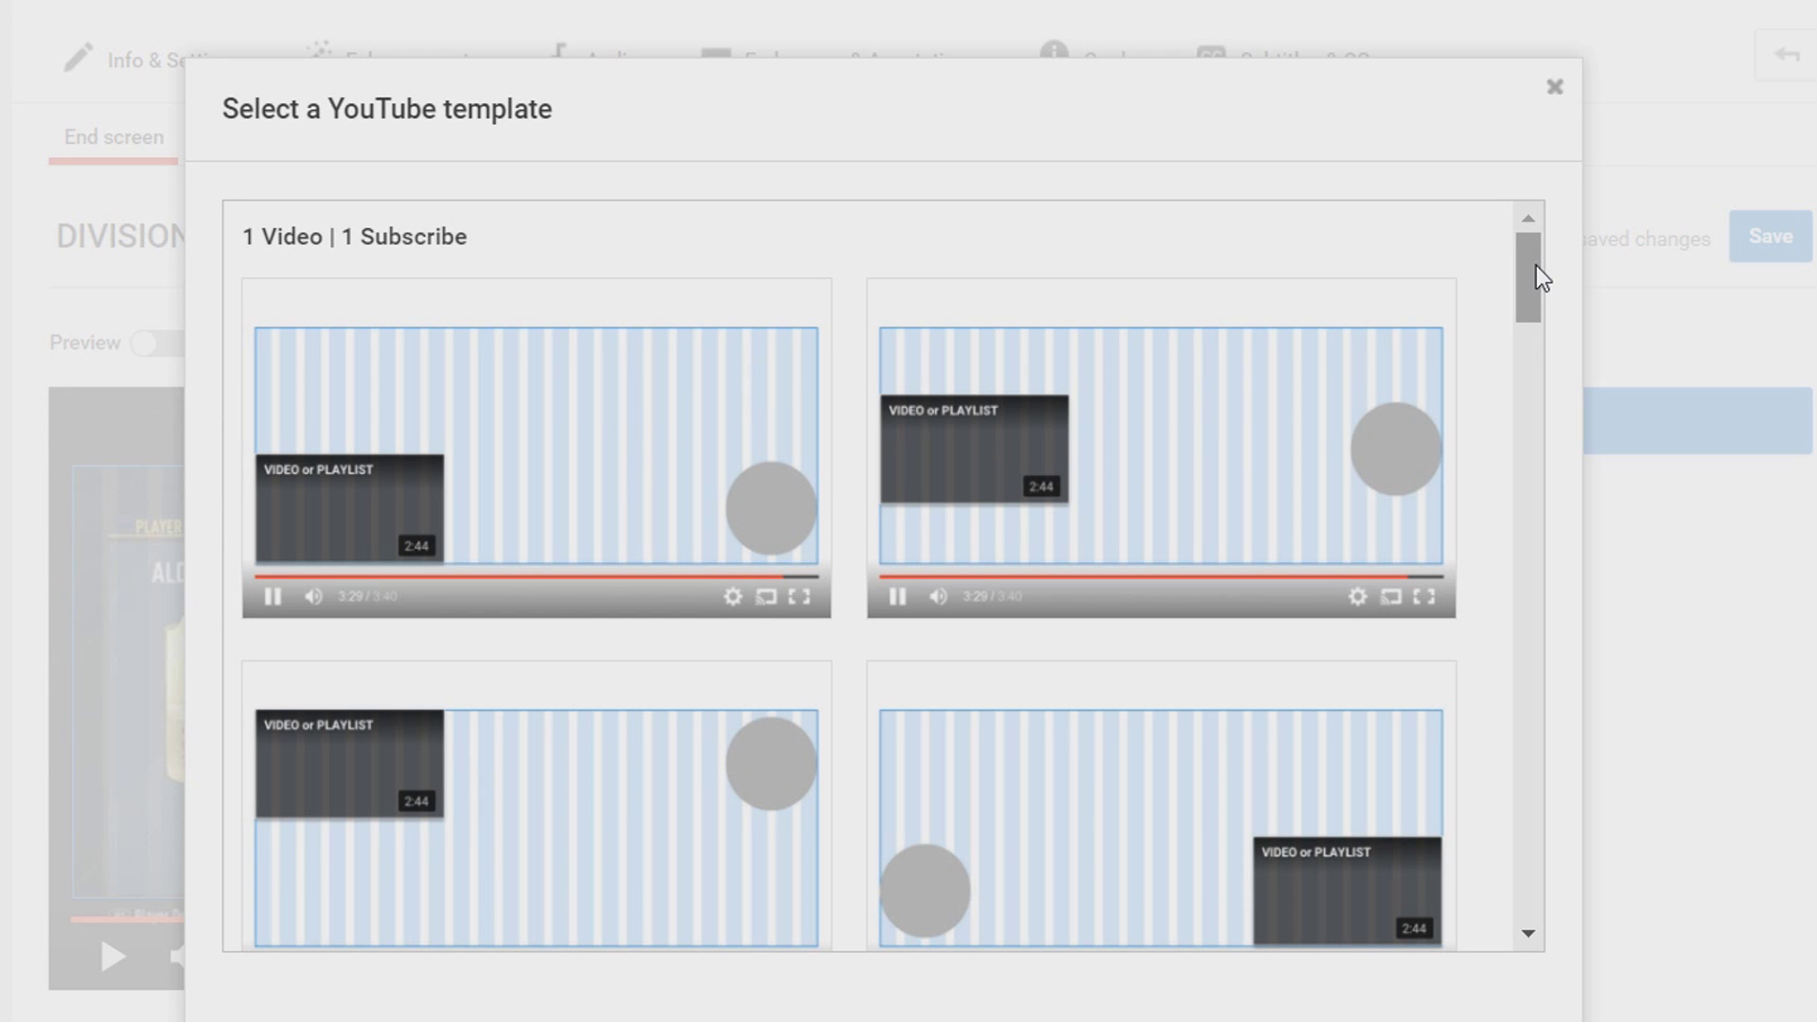
drag(1536, 265, 1532, 379)
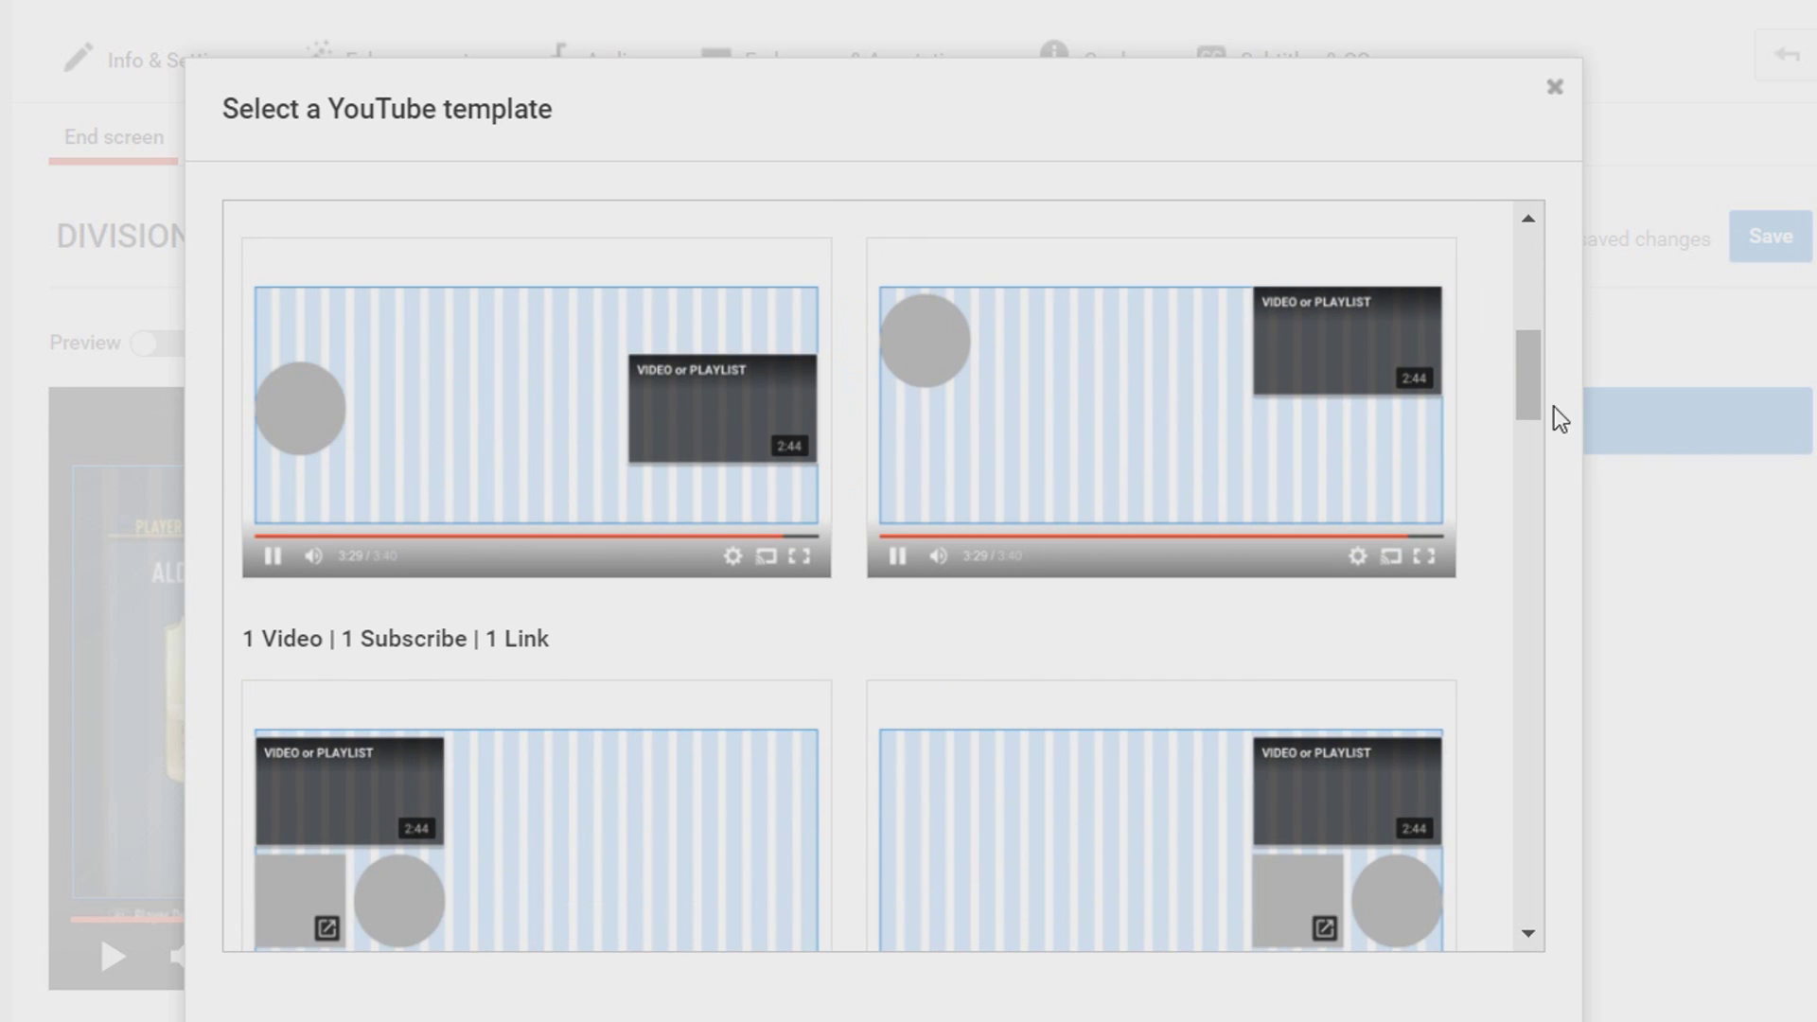
drag(1532, 379, 1542, 419)
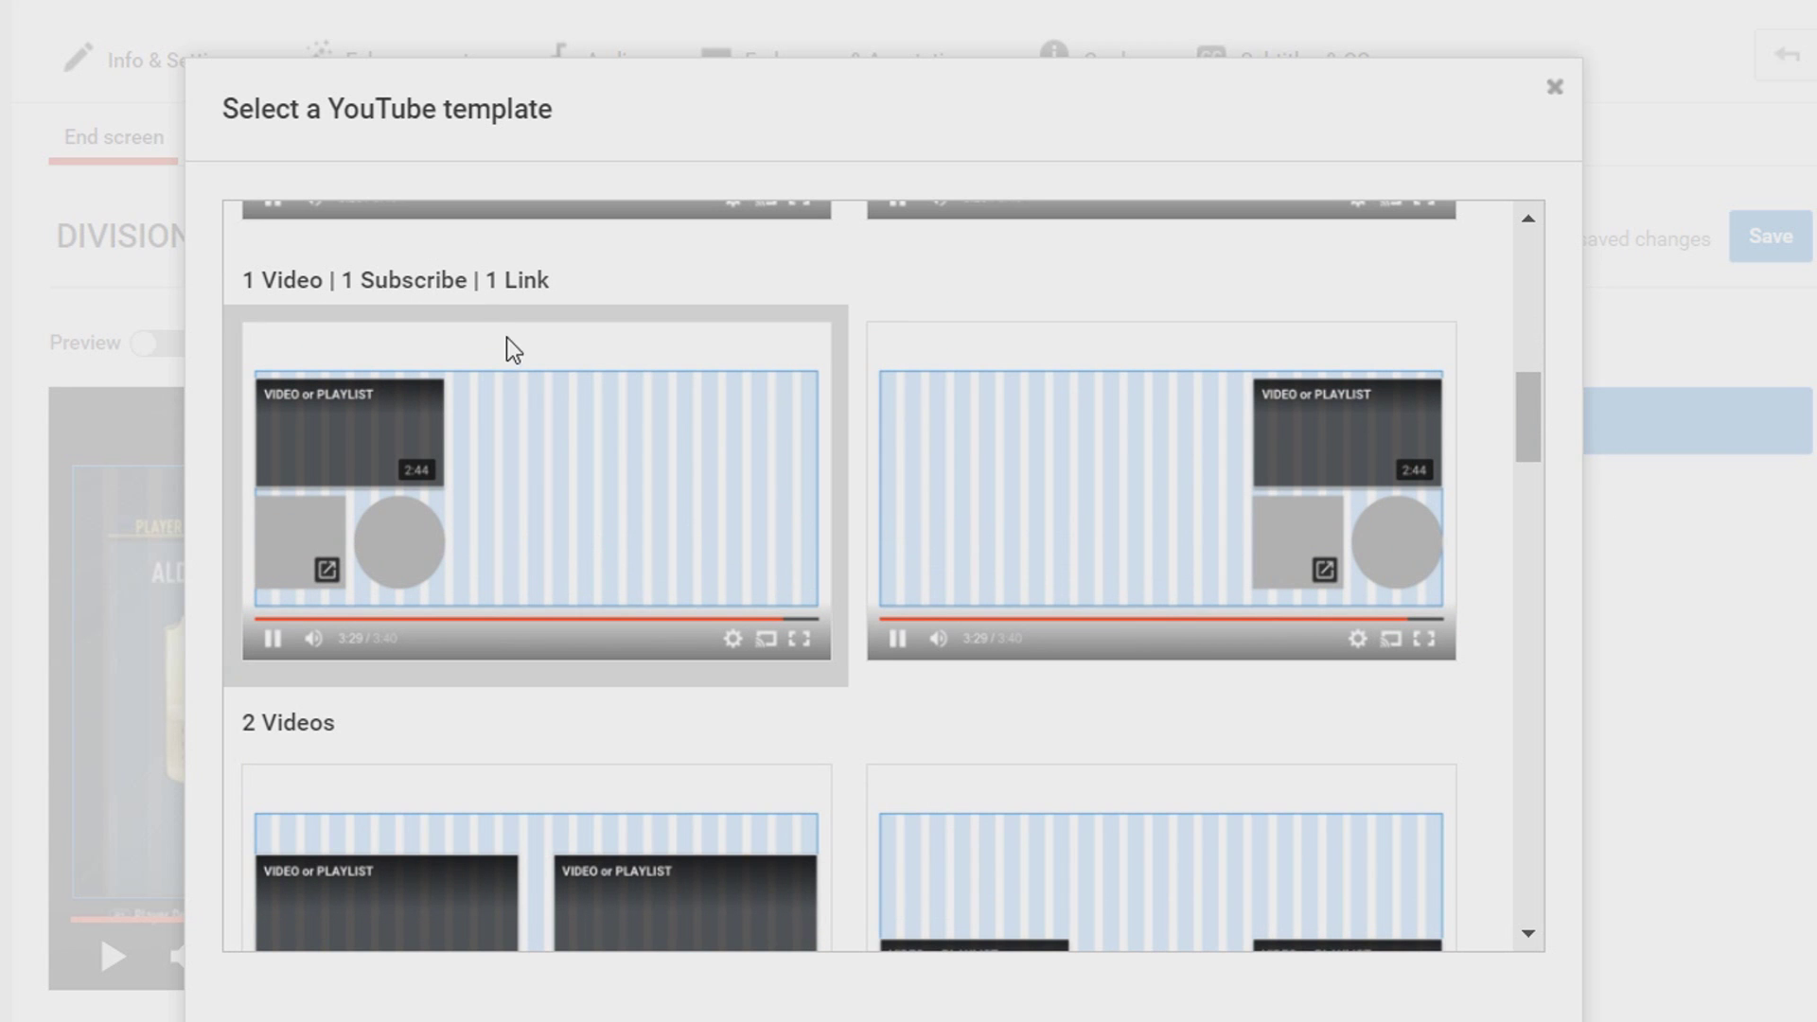
drag(1529, 416, 1599, 416)
key(Escape)
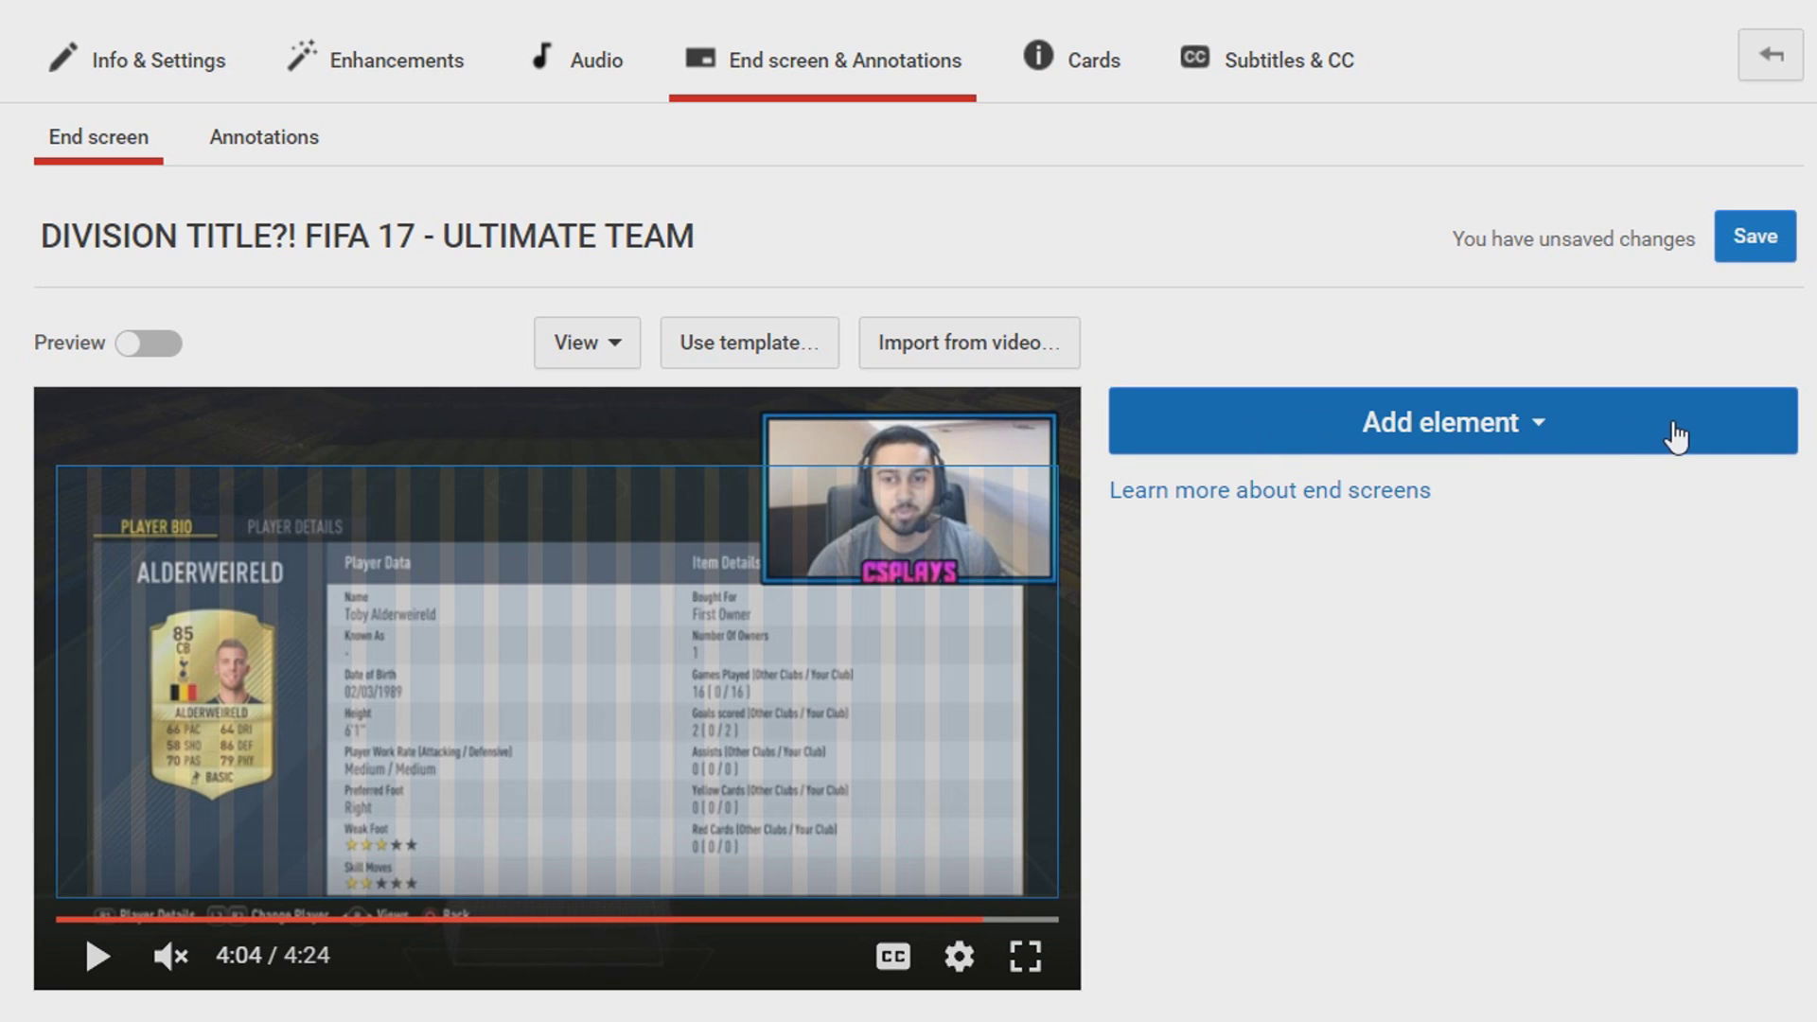
- Add a Most recent upload video element to the end screen and select it
click(1493, 441)
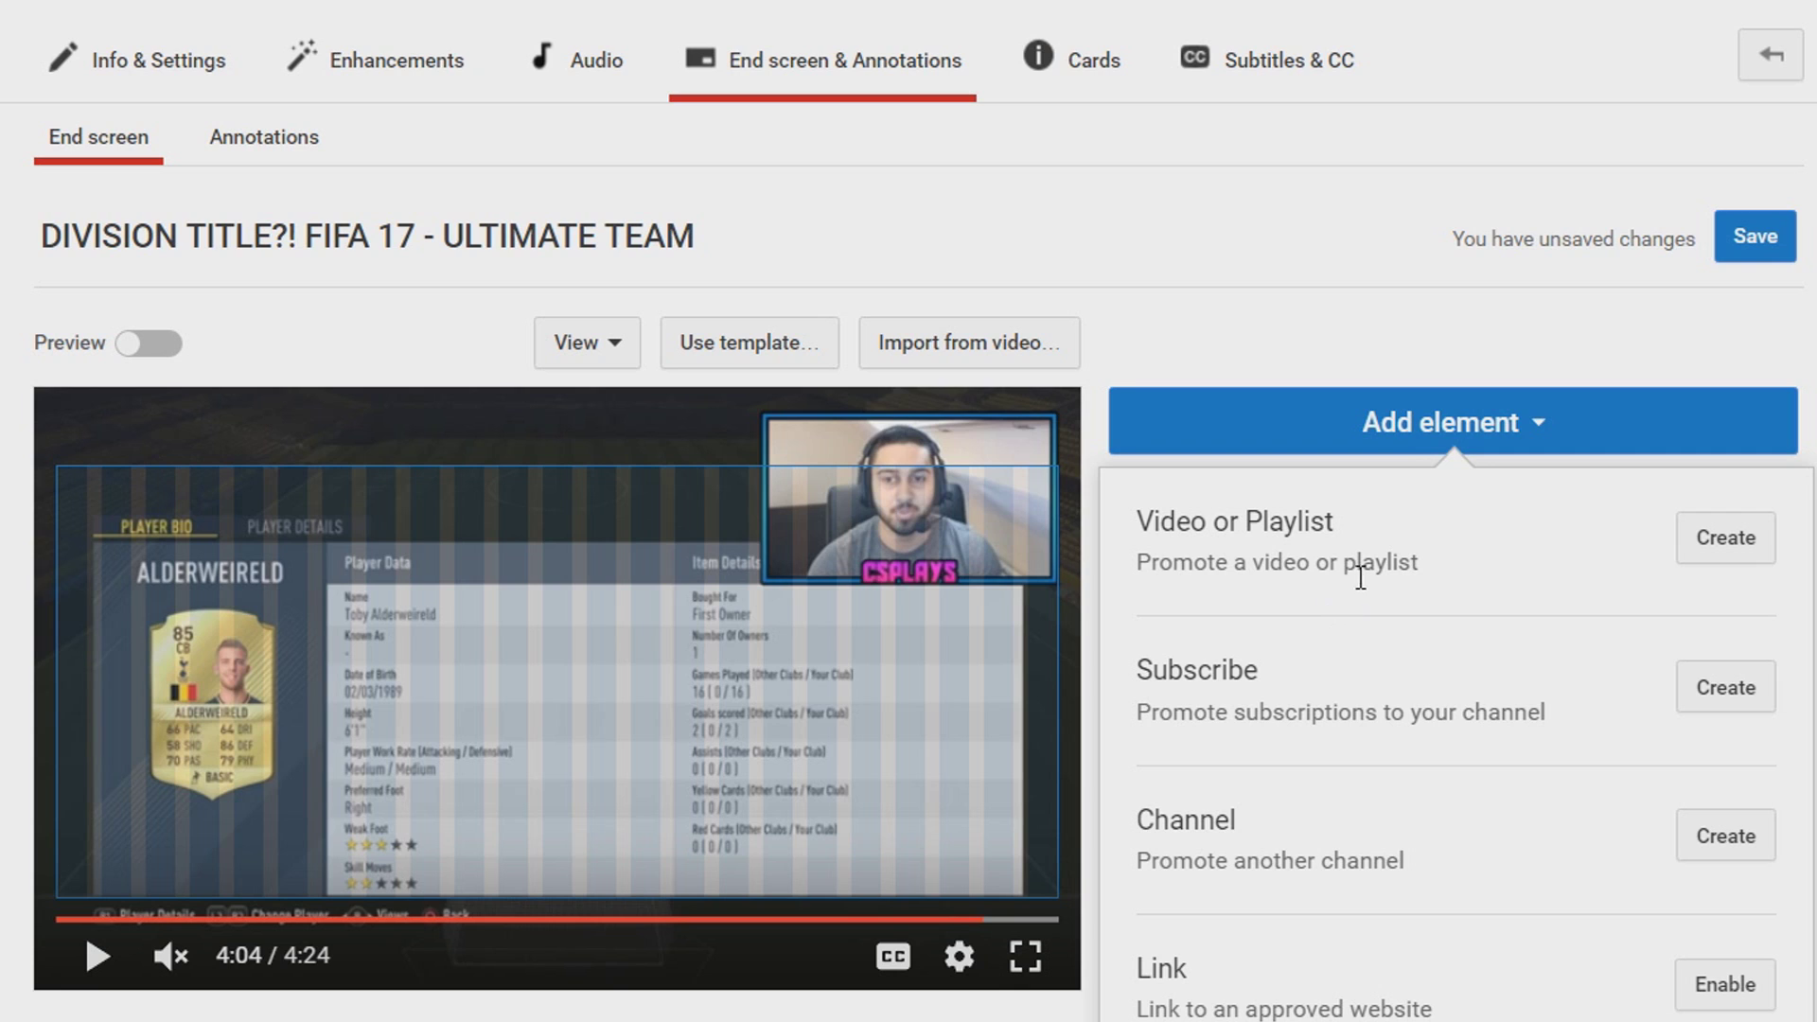
click(1718, 554)
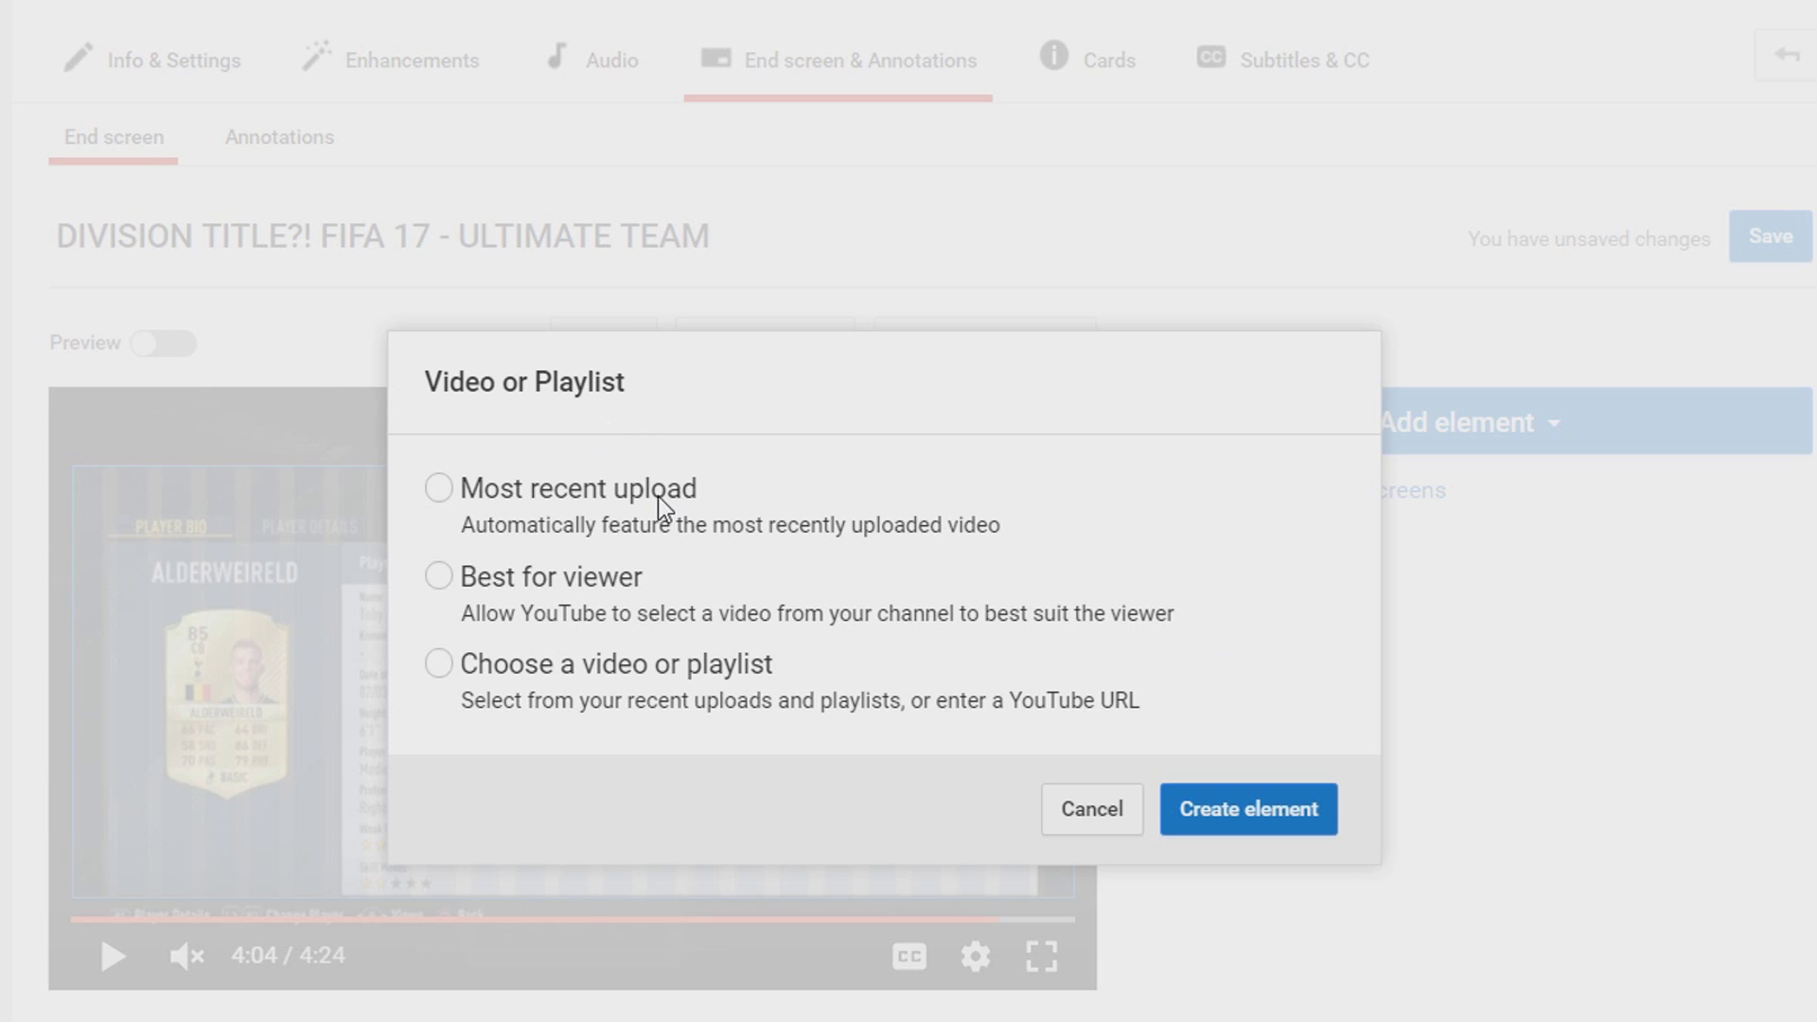
click(445, 490)
click(1226, 822)
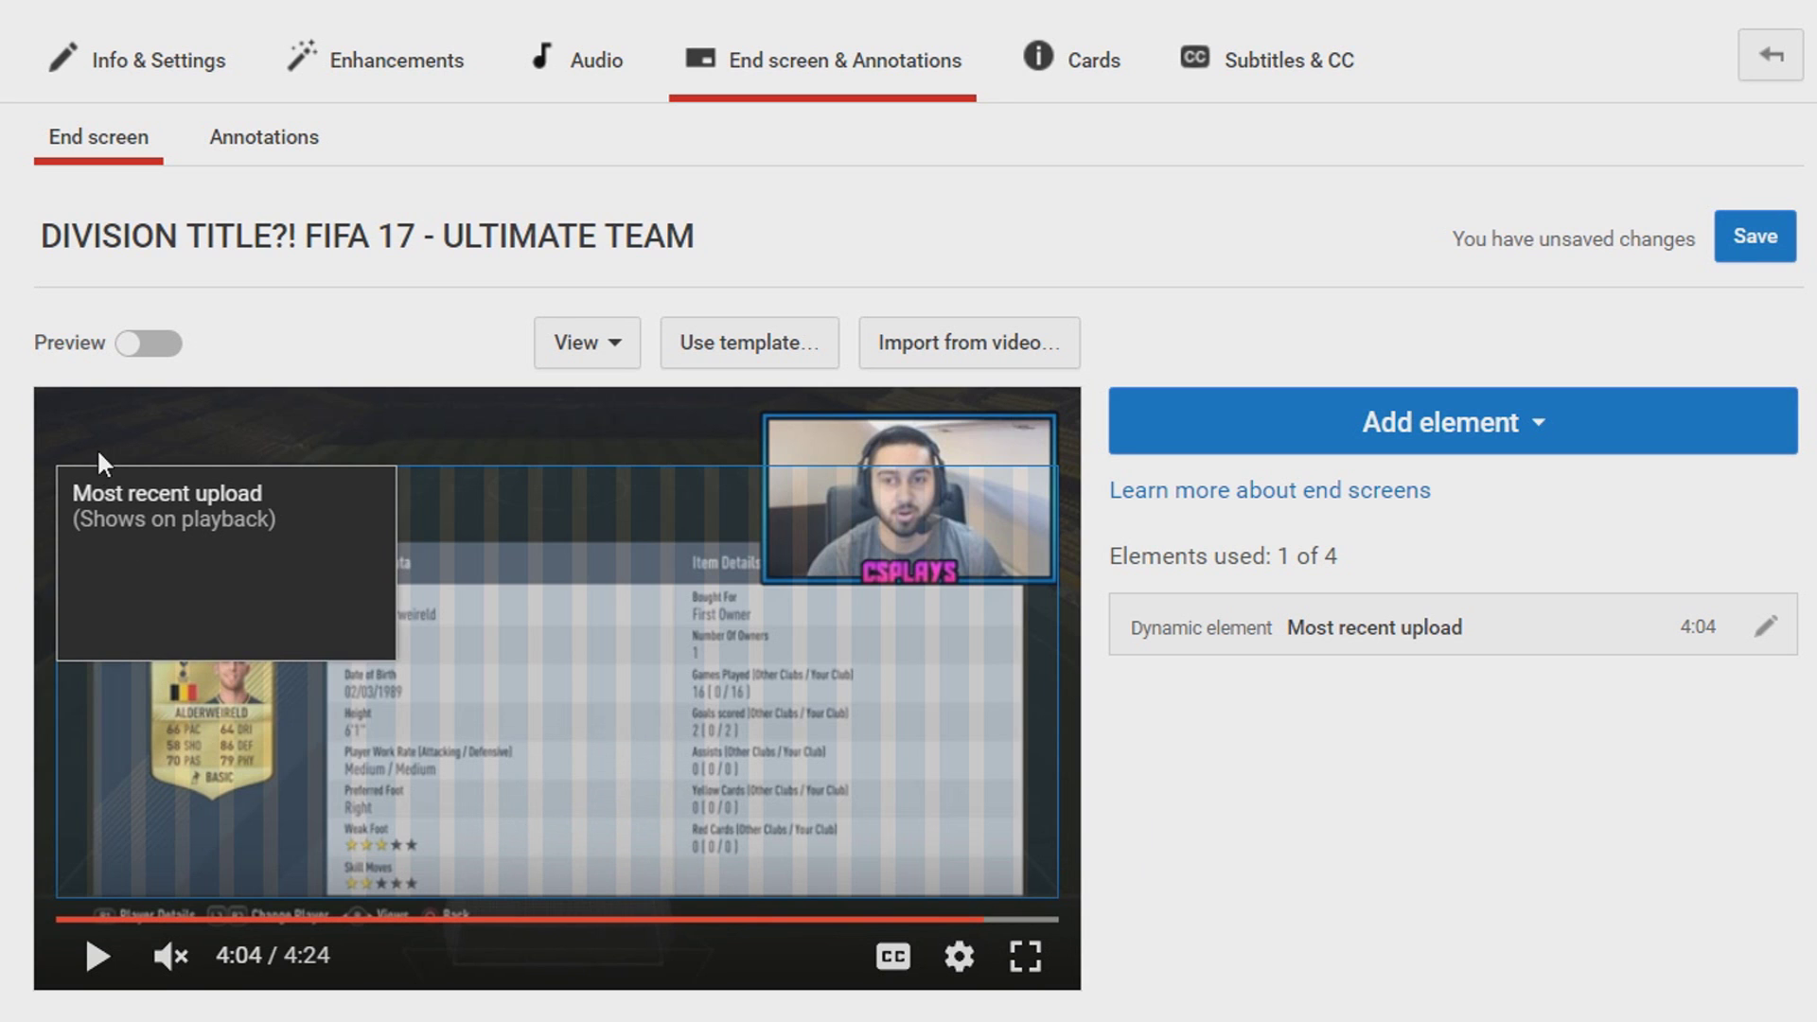
click(170, 491)
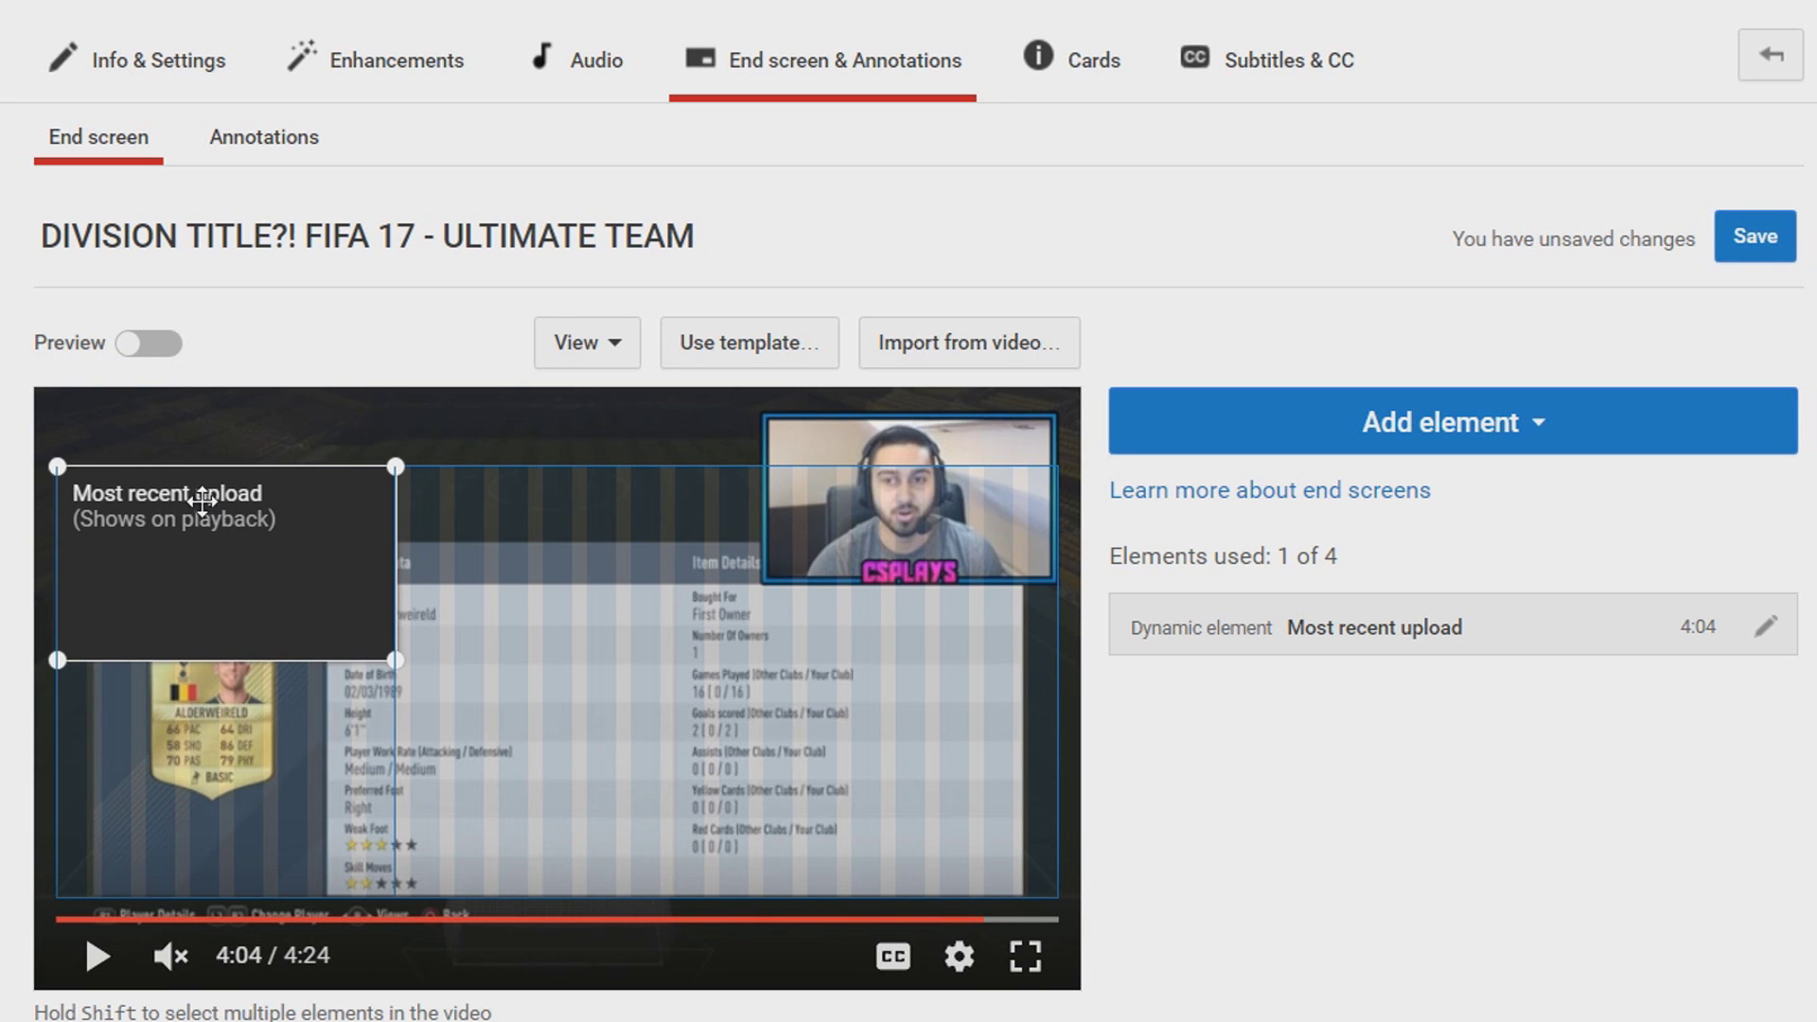
- Add a Best for viewer video element to the end screen
click(1497, 440)
click(1704, 554)
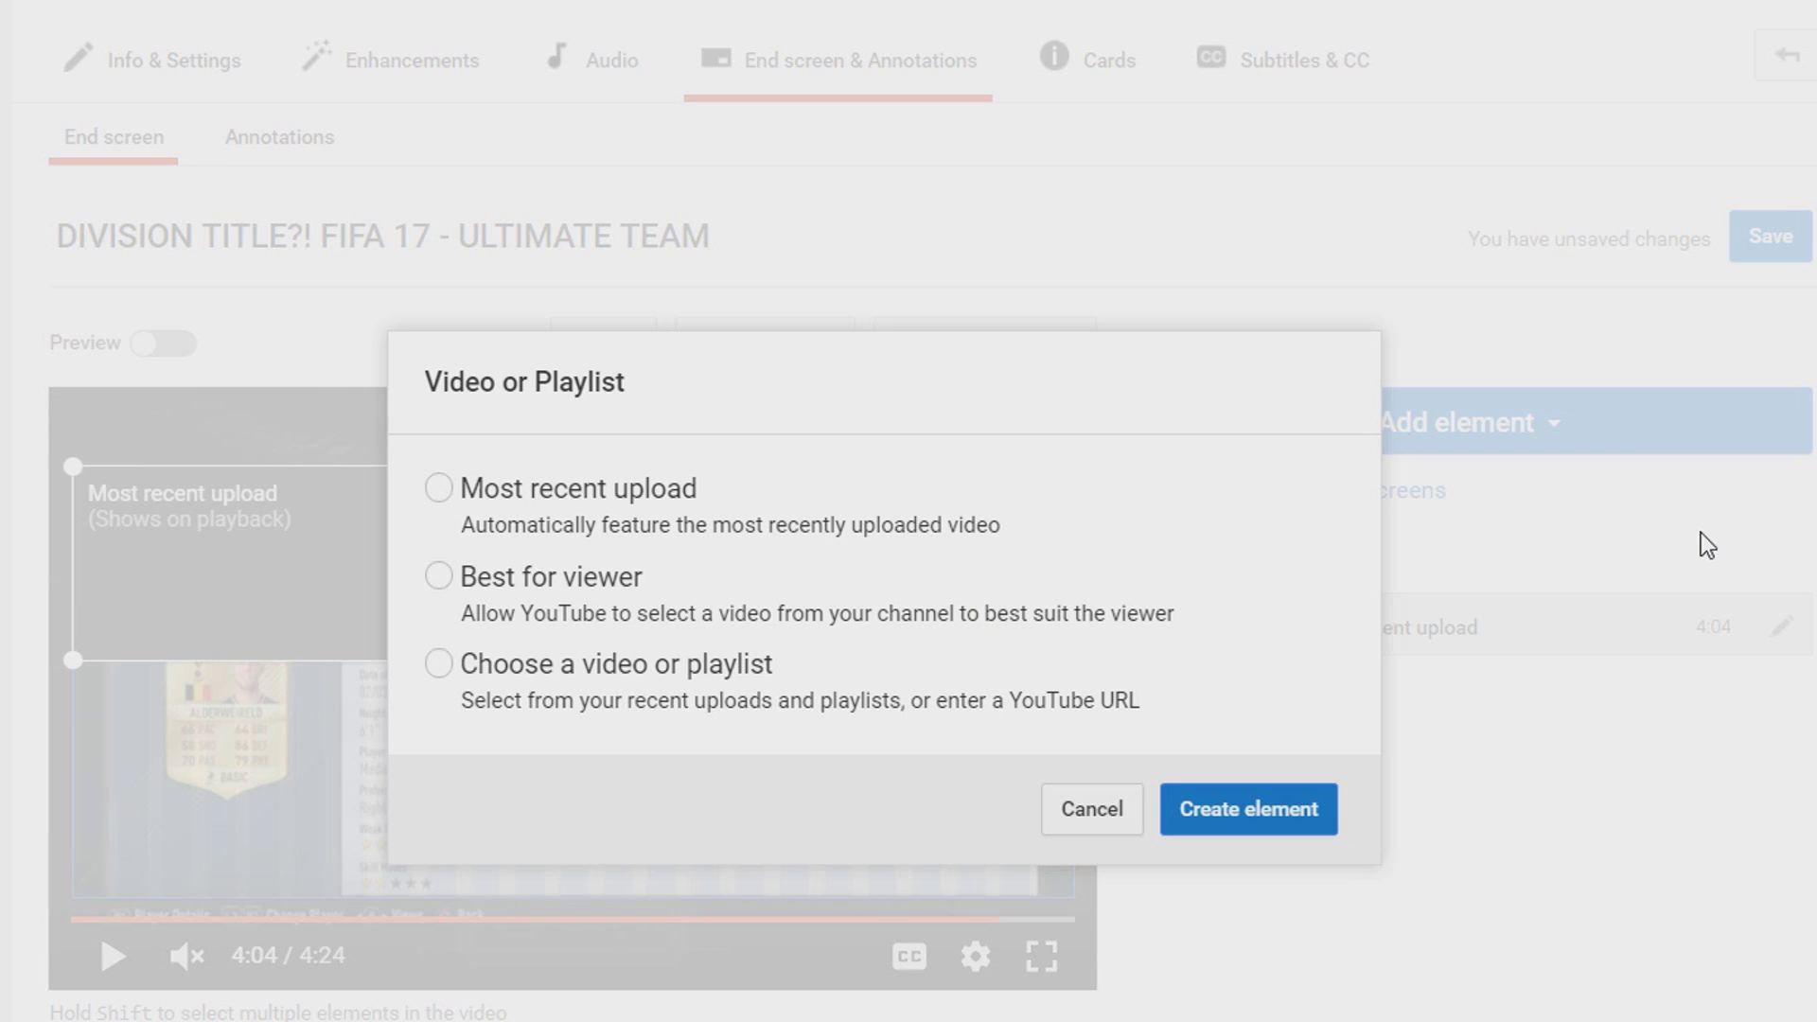
click(557, 599)
click(1259, 808)
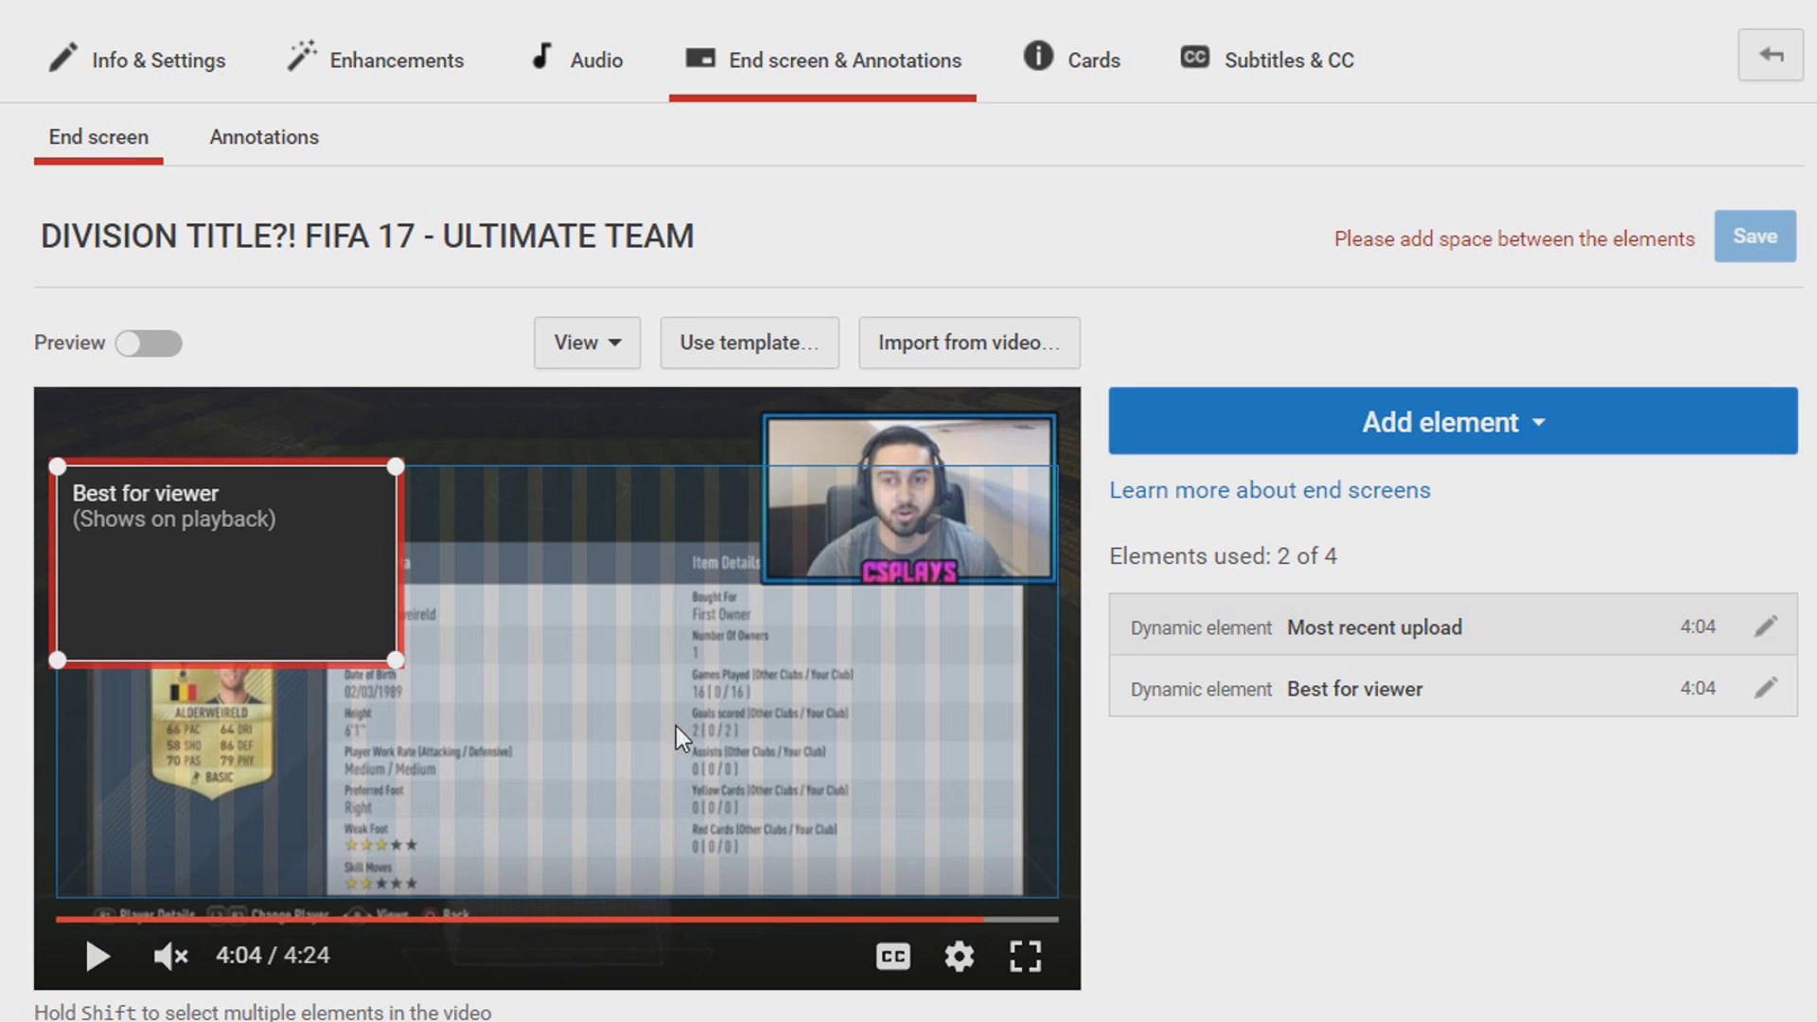
- Move Most recent upload to the top right and begin a third video element
drag(284, 563, 961, 549)
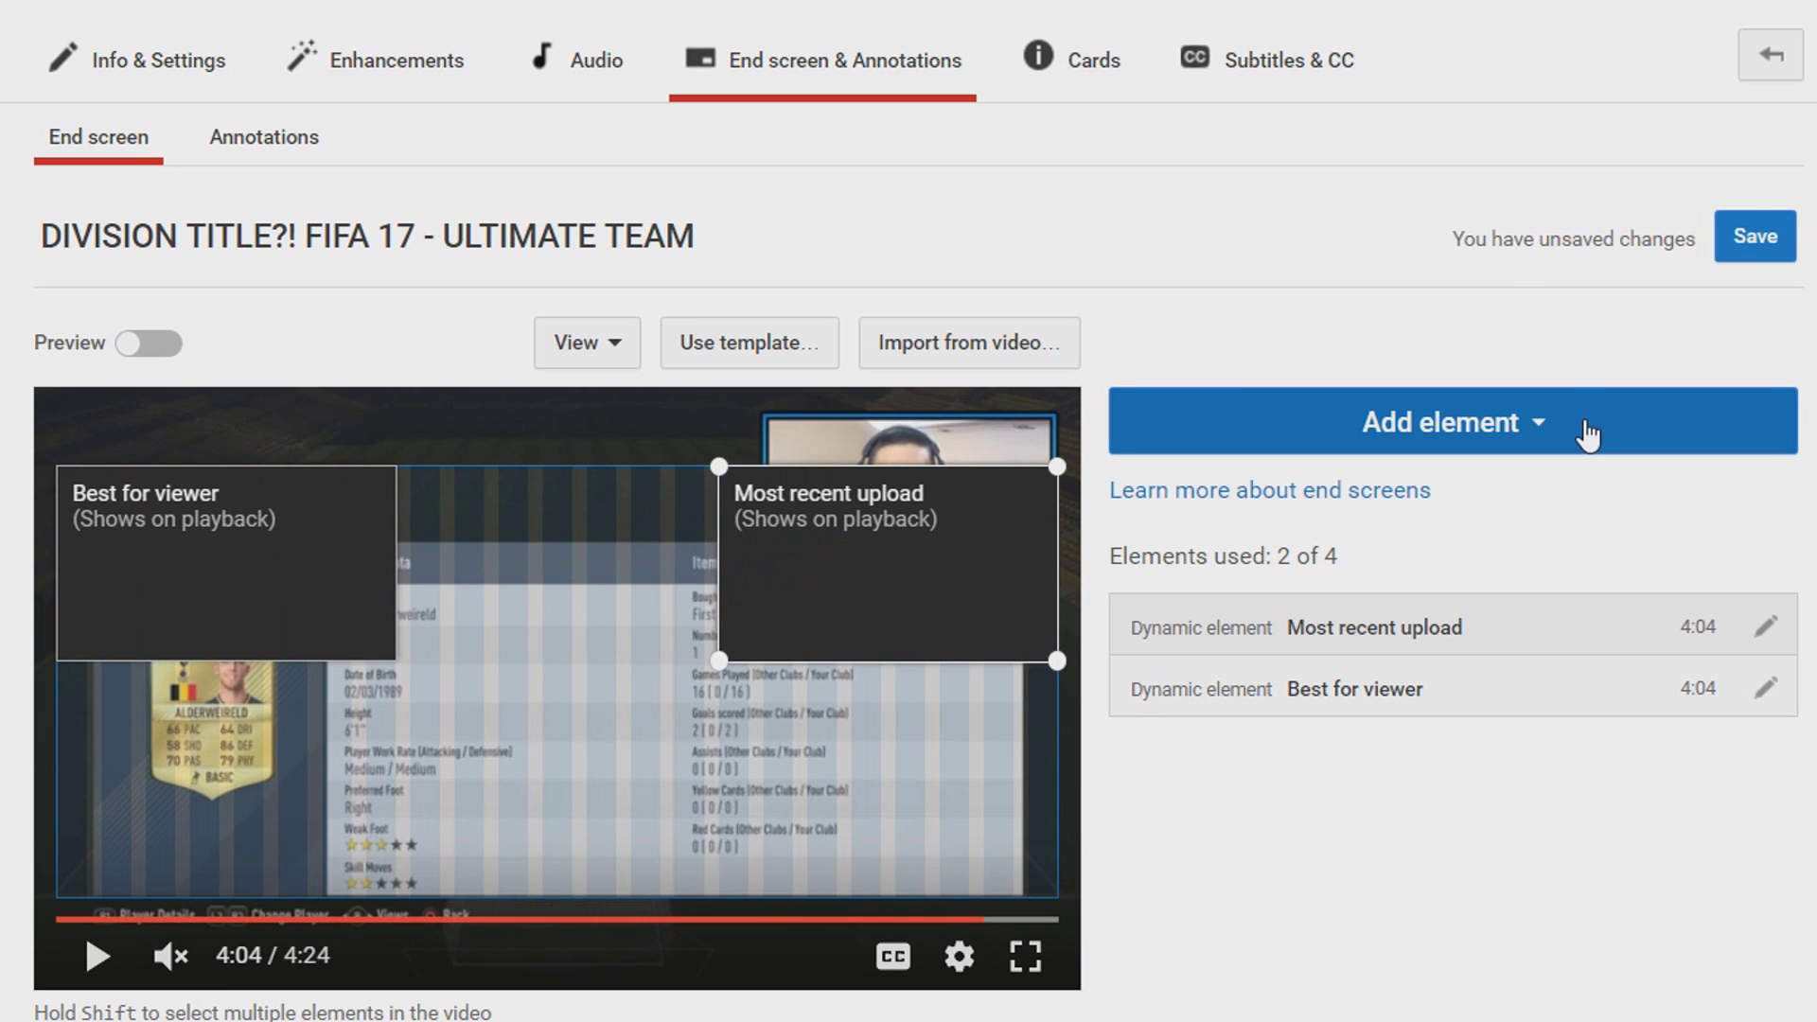
click(1586, 431)
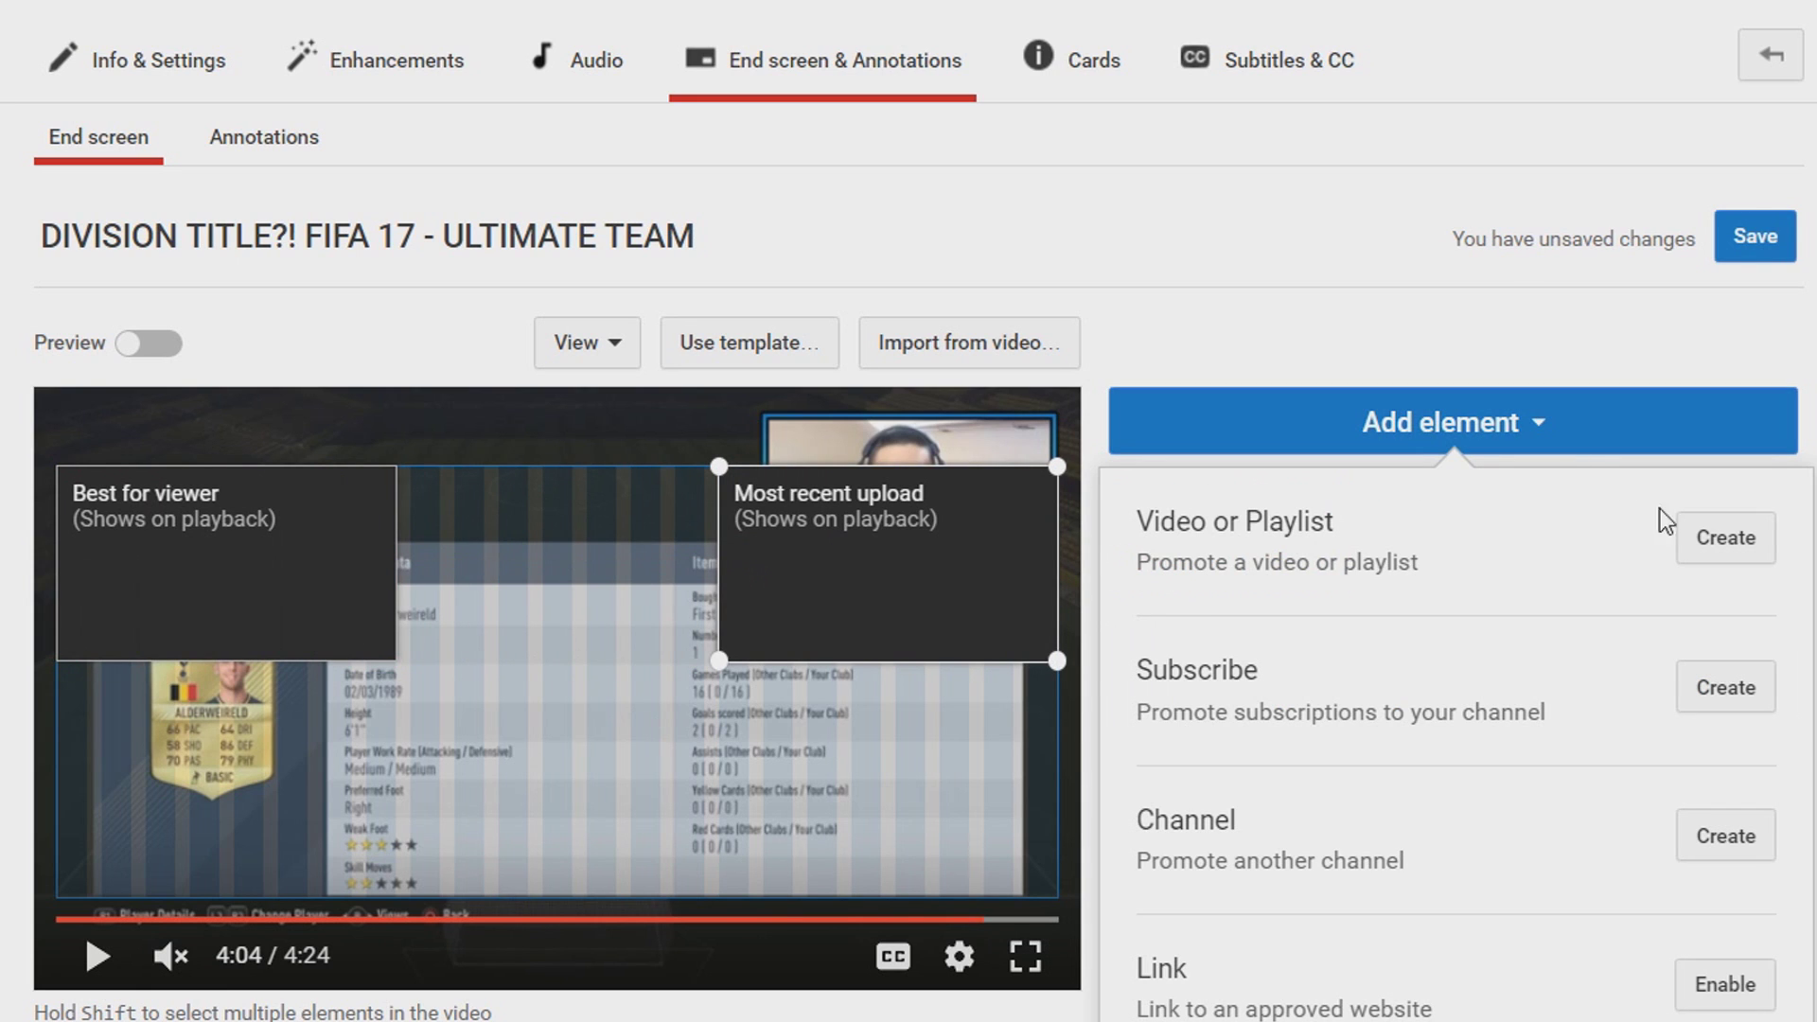
click(1738, 549)
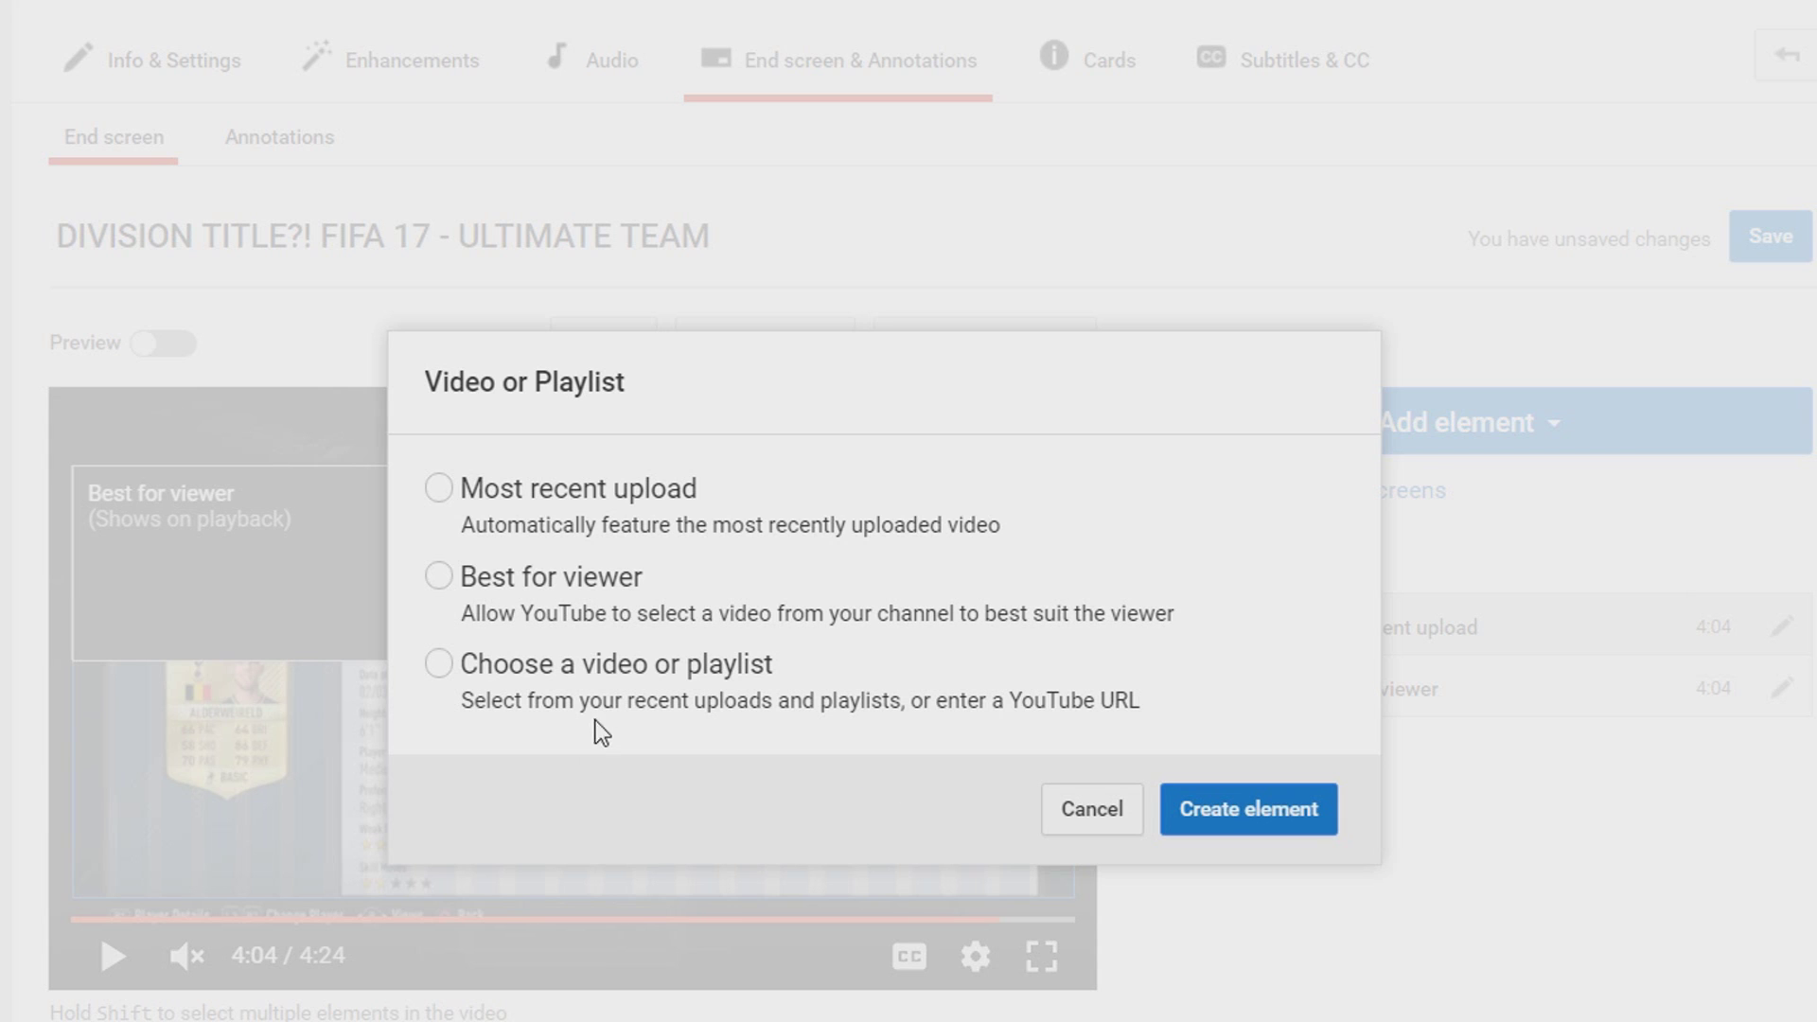
- Feature the INSANE FIRST PACK OPENING - FIFA 17 video and place it bottom centre
click(477, 663)
click(462, 963)
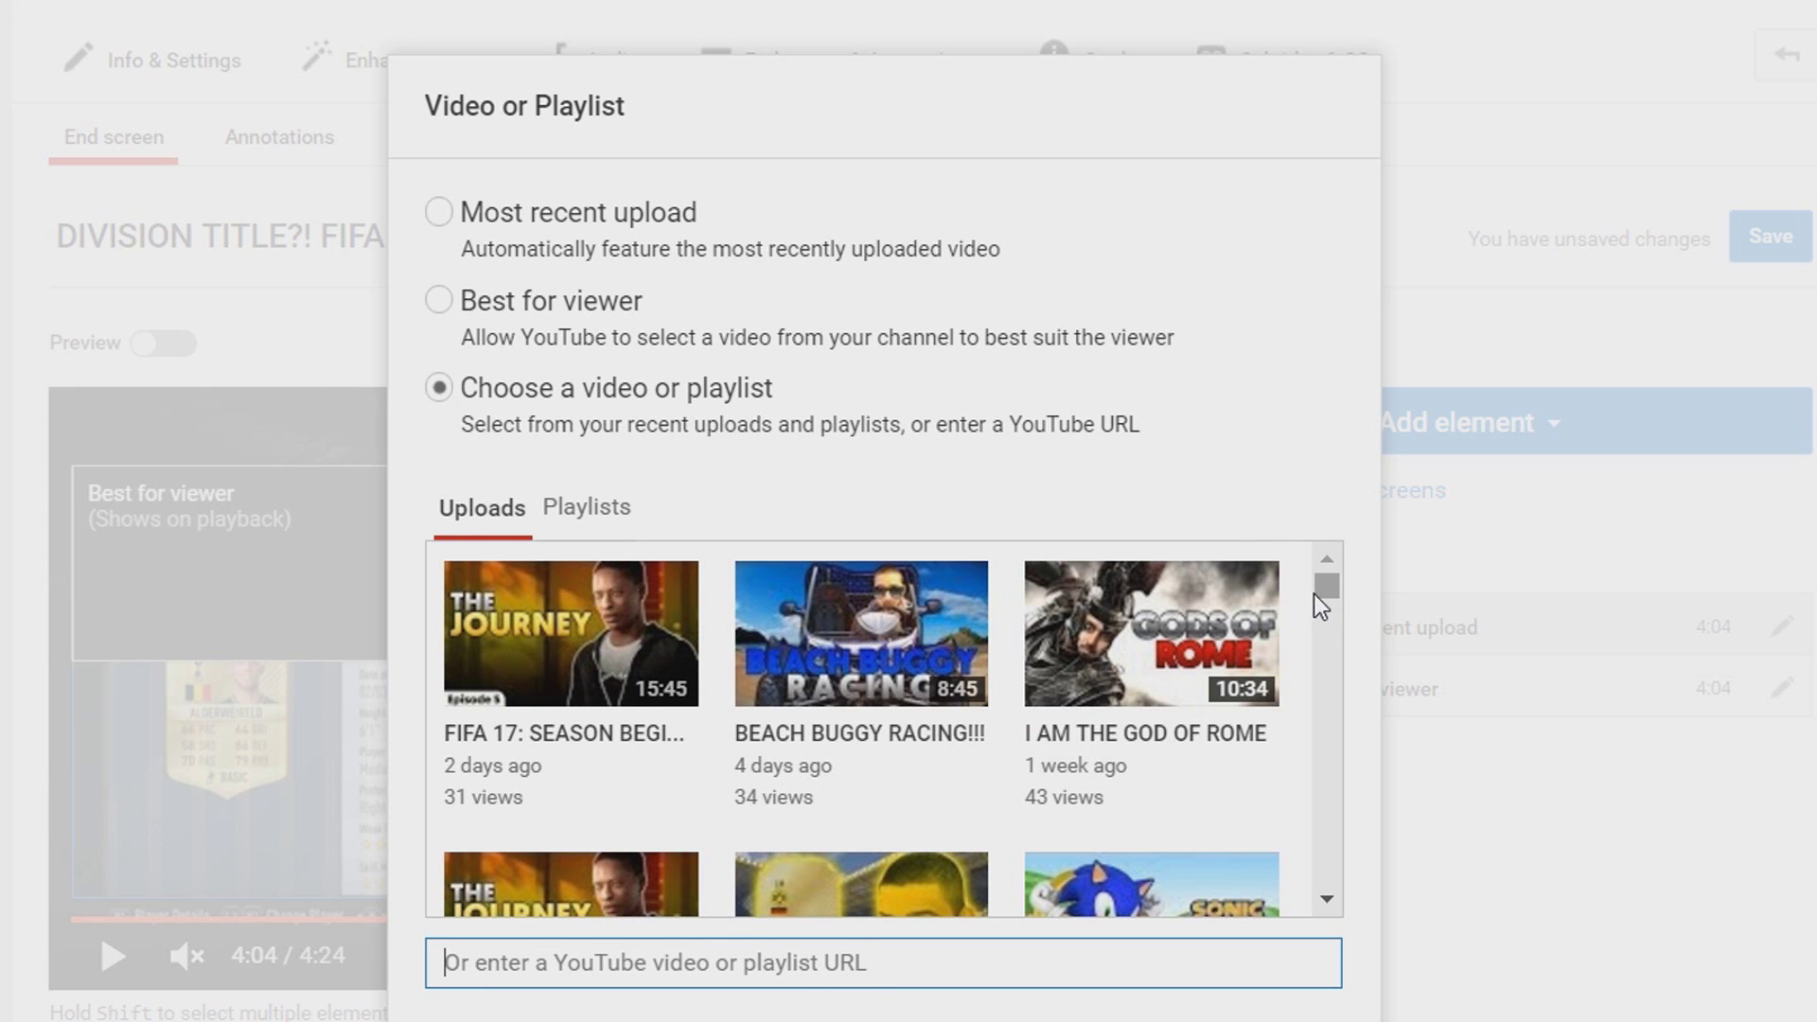
mouse_move(1314, 593)
mouse_down()
mouse_move(1310, 680)
mouse_move(1319, 599)
mouse_up()
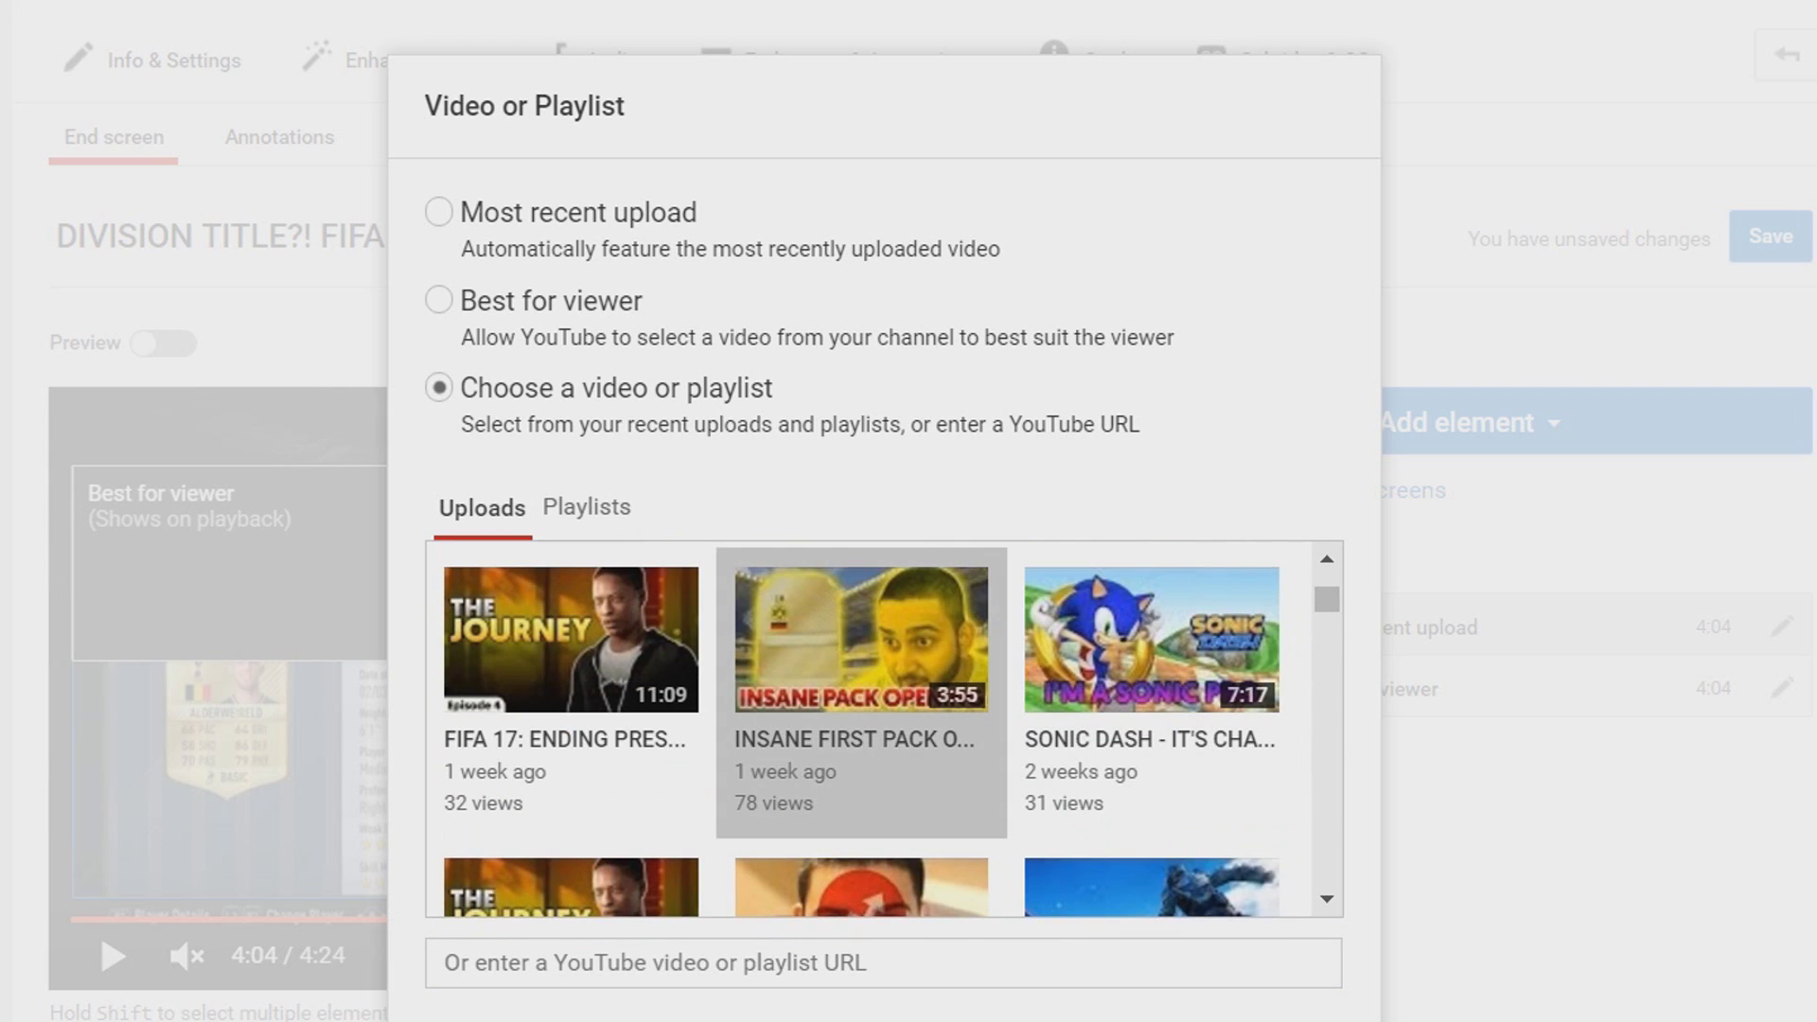
click(861, 691)
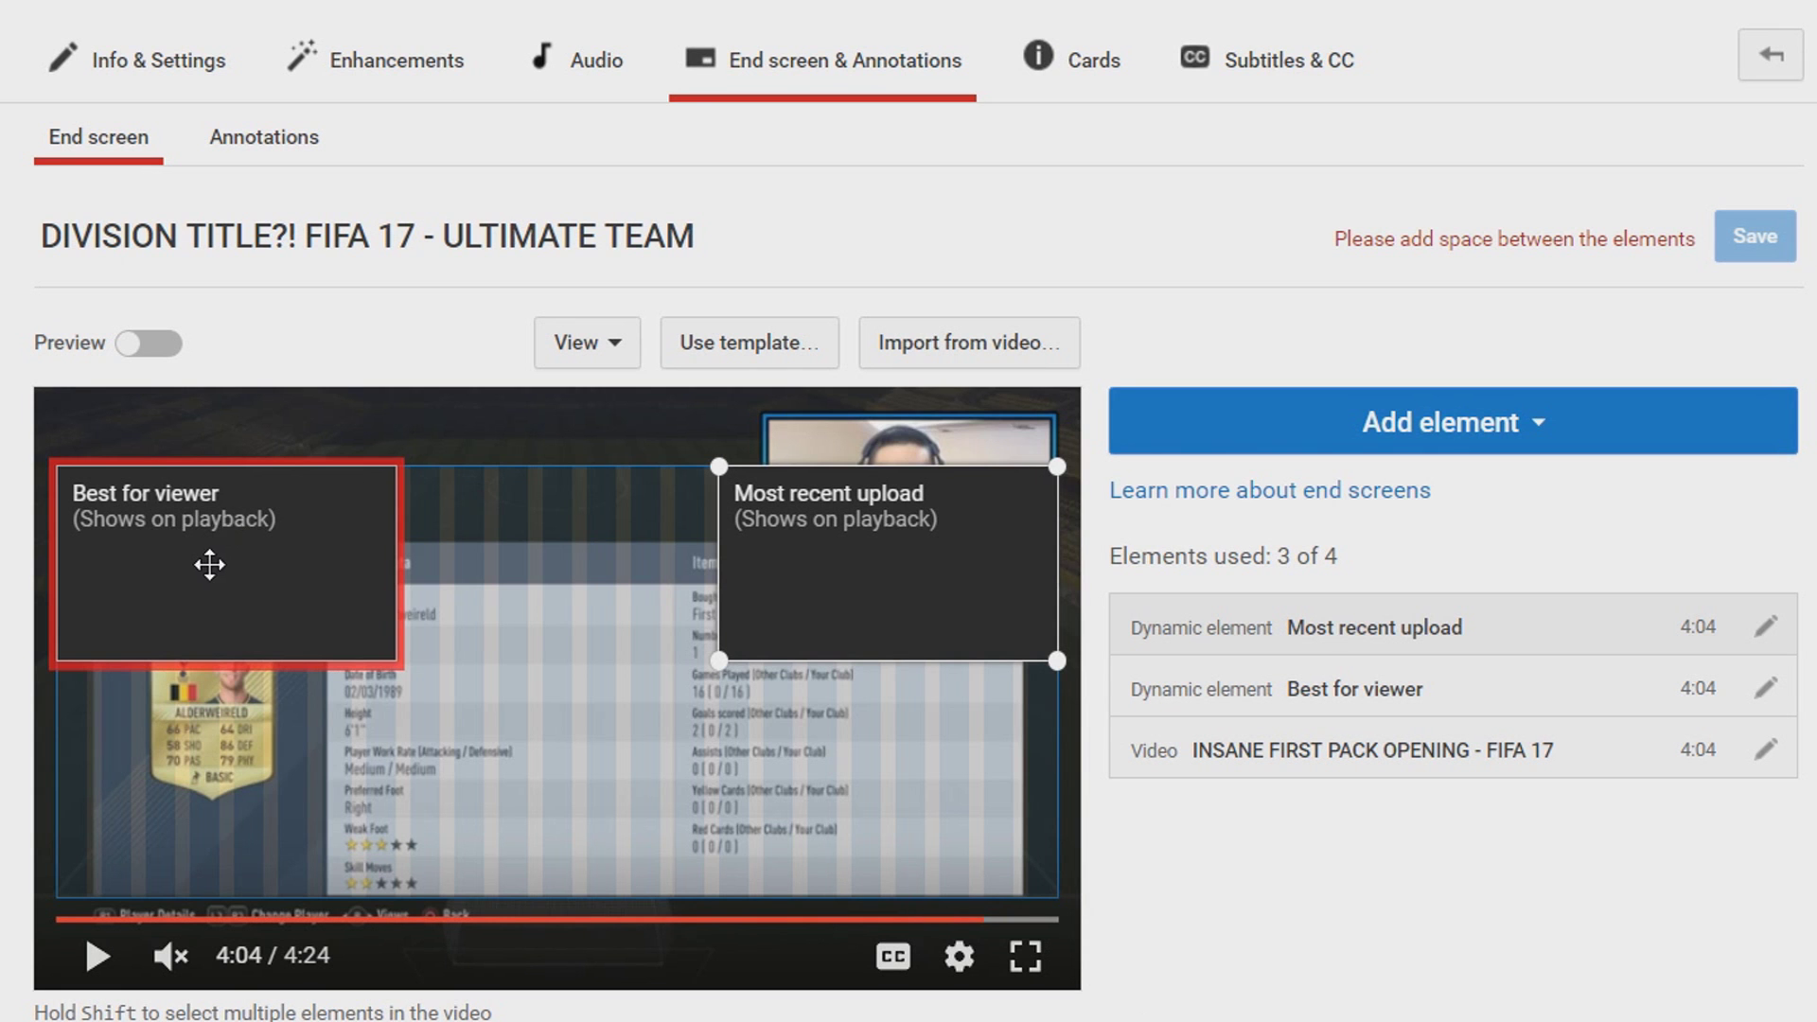
drag(208, 564, 542, 807)
- Check the Best for viewer, Most recent upload and INSANE FIRST PACK OPENING elements
click(252, 552)
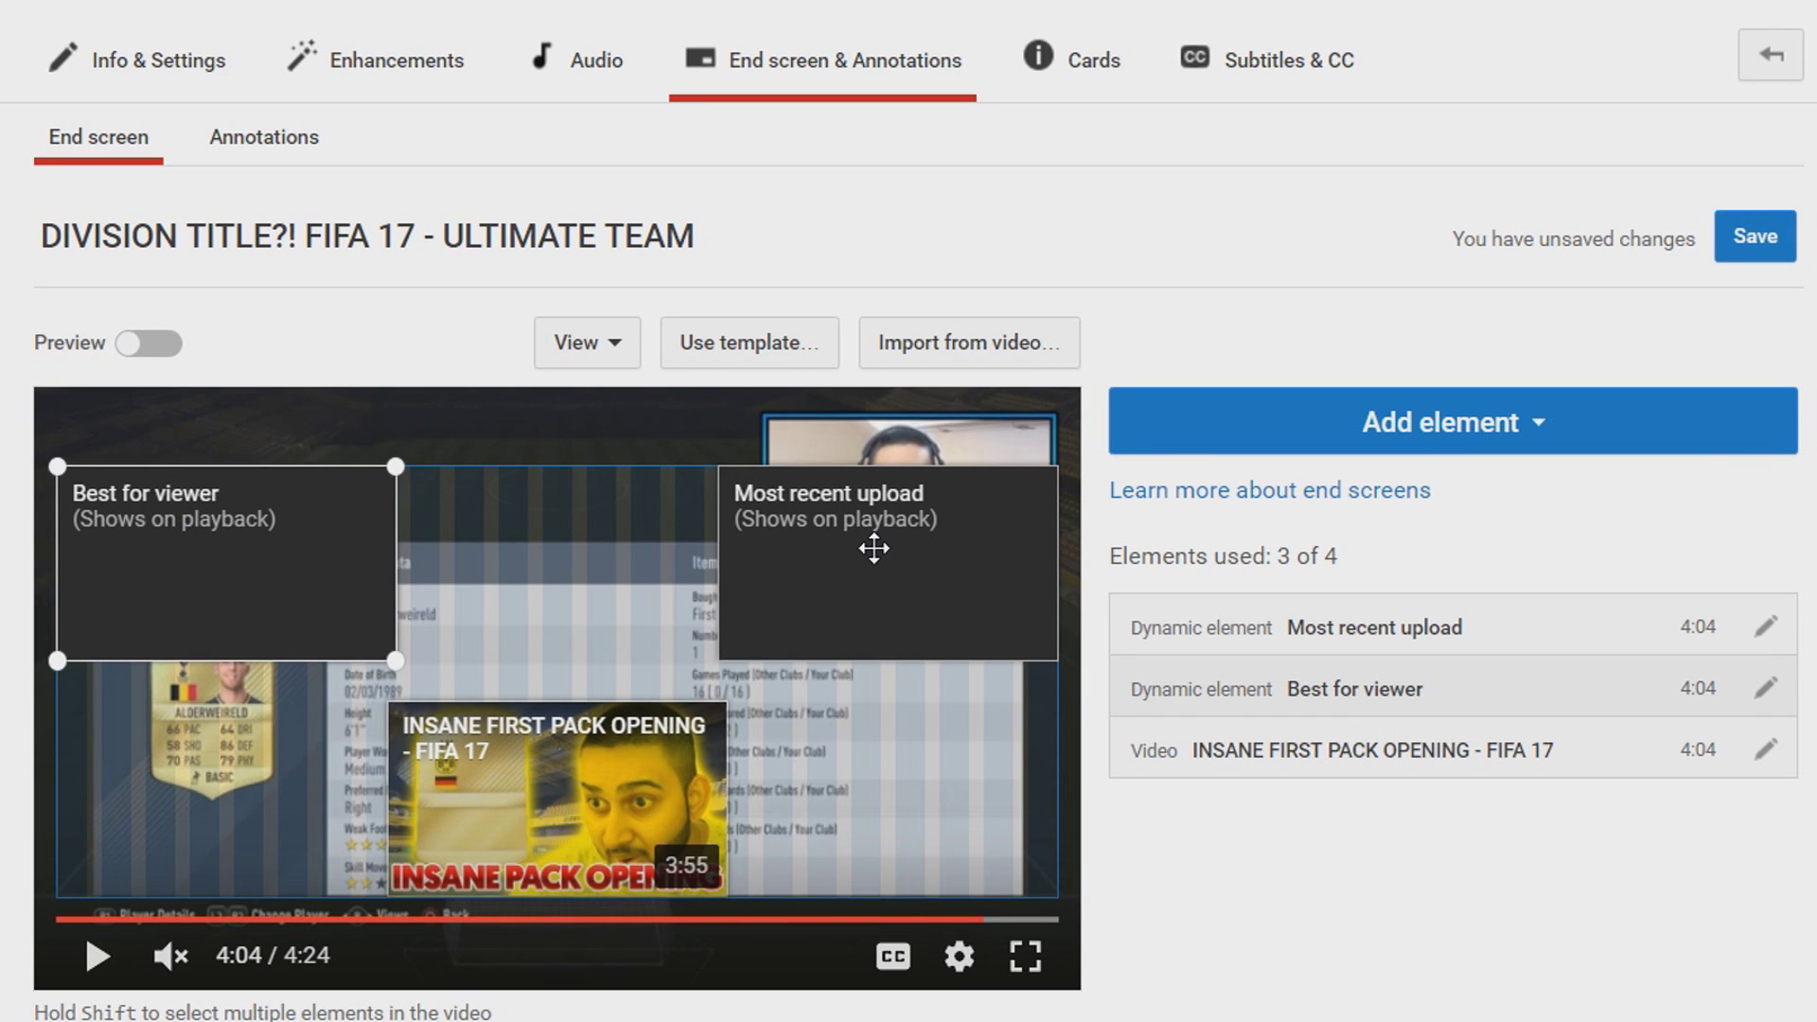
click(872, 548)
click(646, 816)
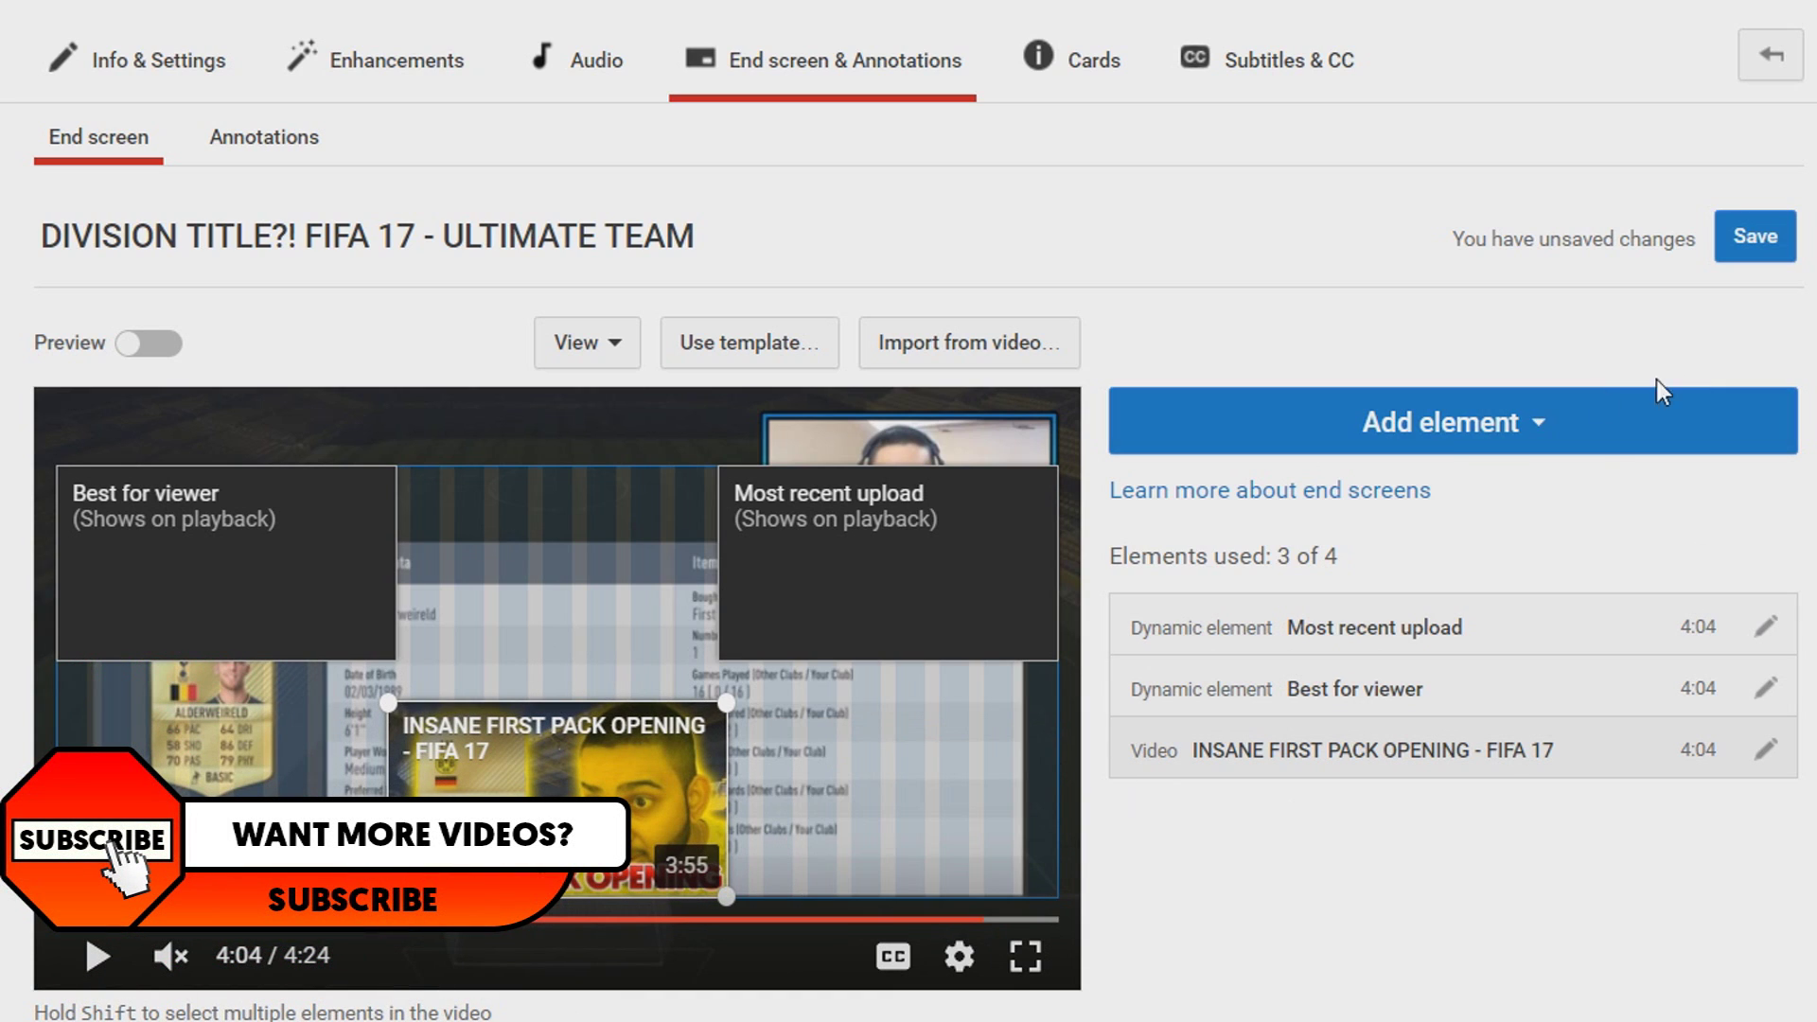
- Add a CSPlays subscribe element and move it to the top centre
click(1507, 439)
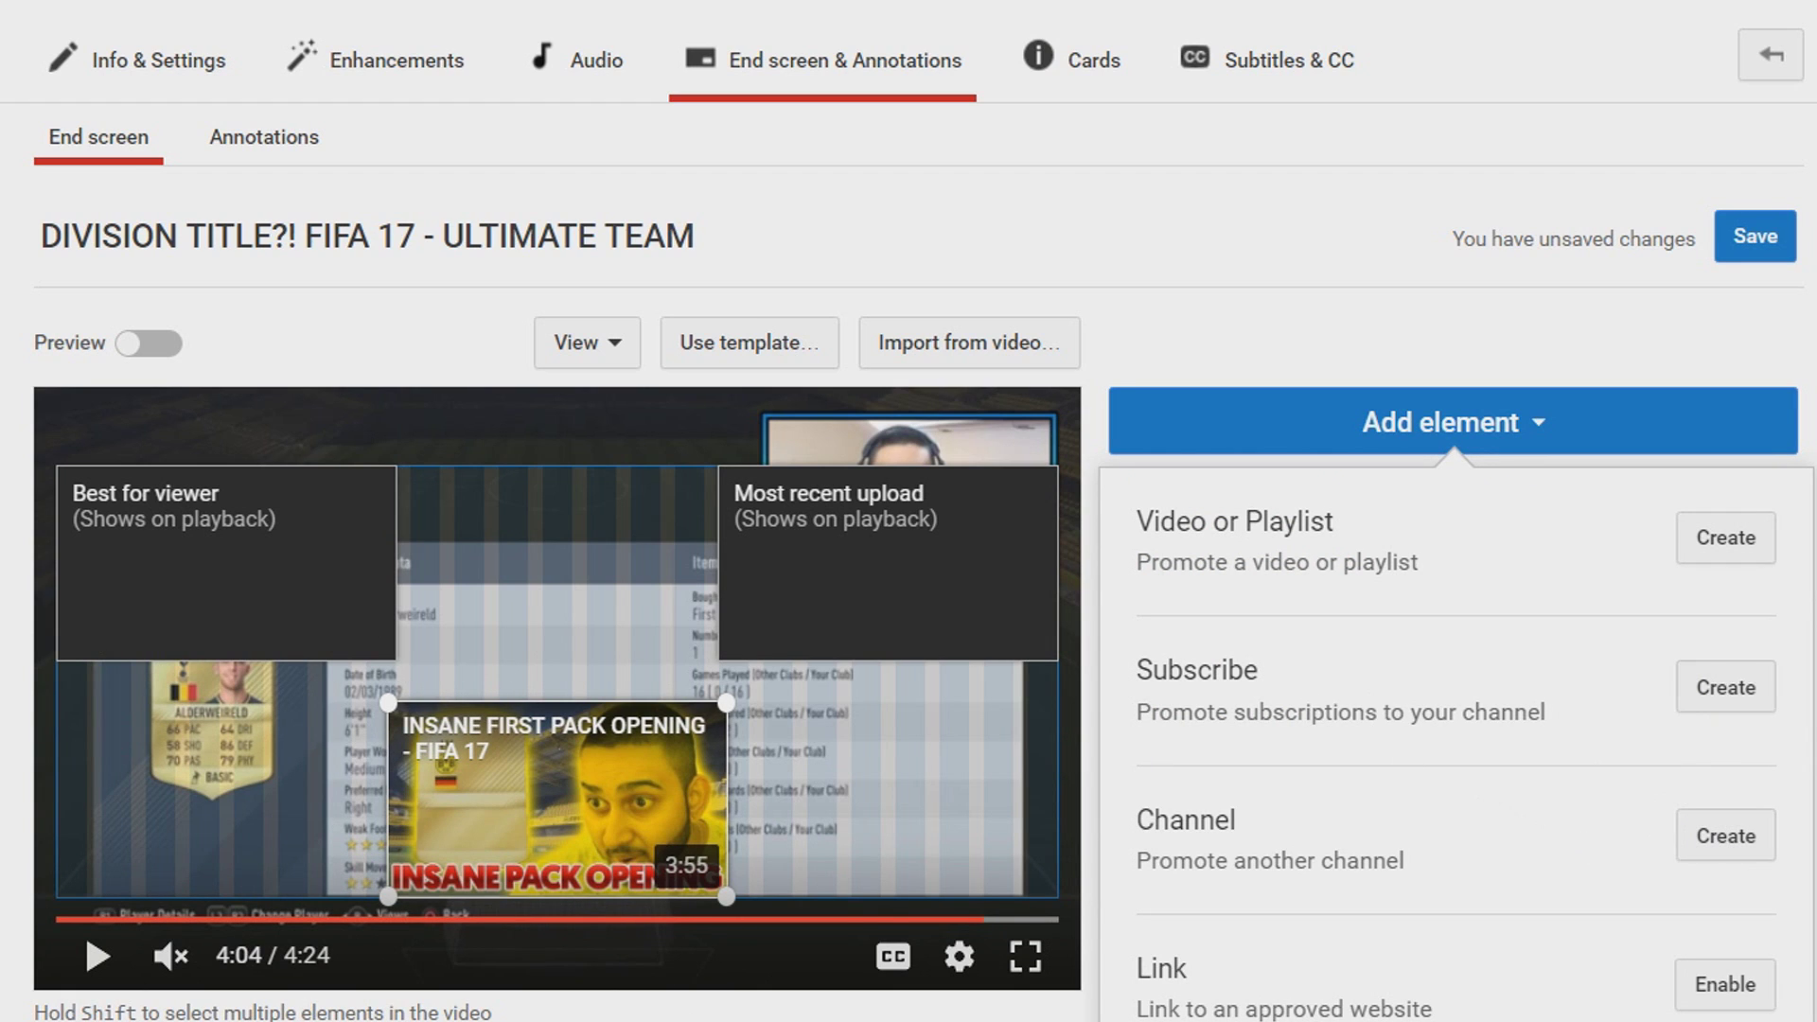
click(1725, 705)
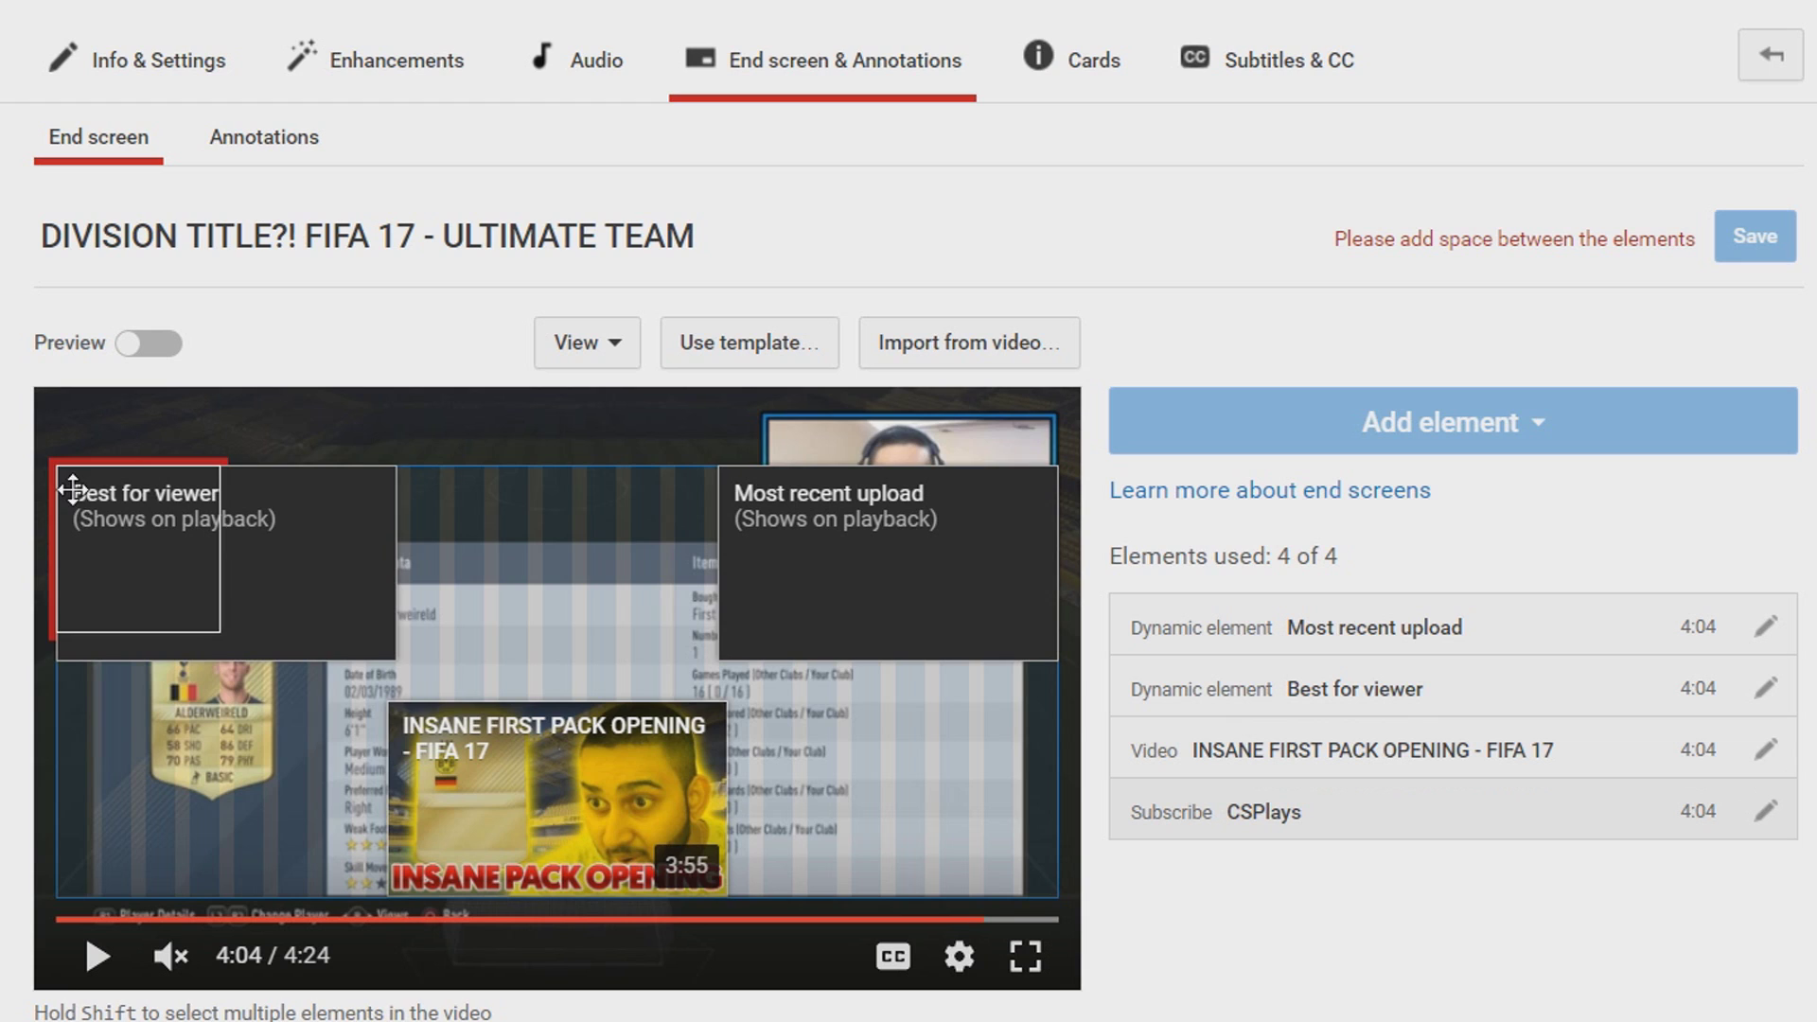
drag(71, 487, 543, 547)
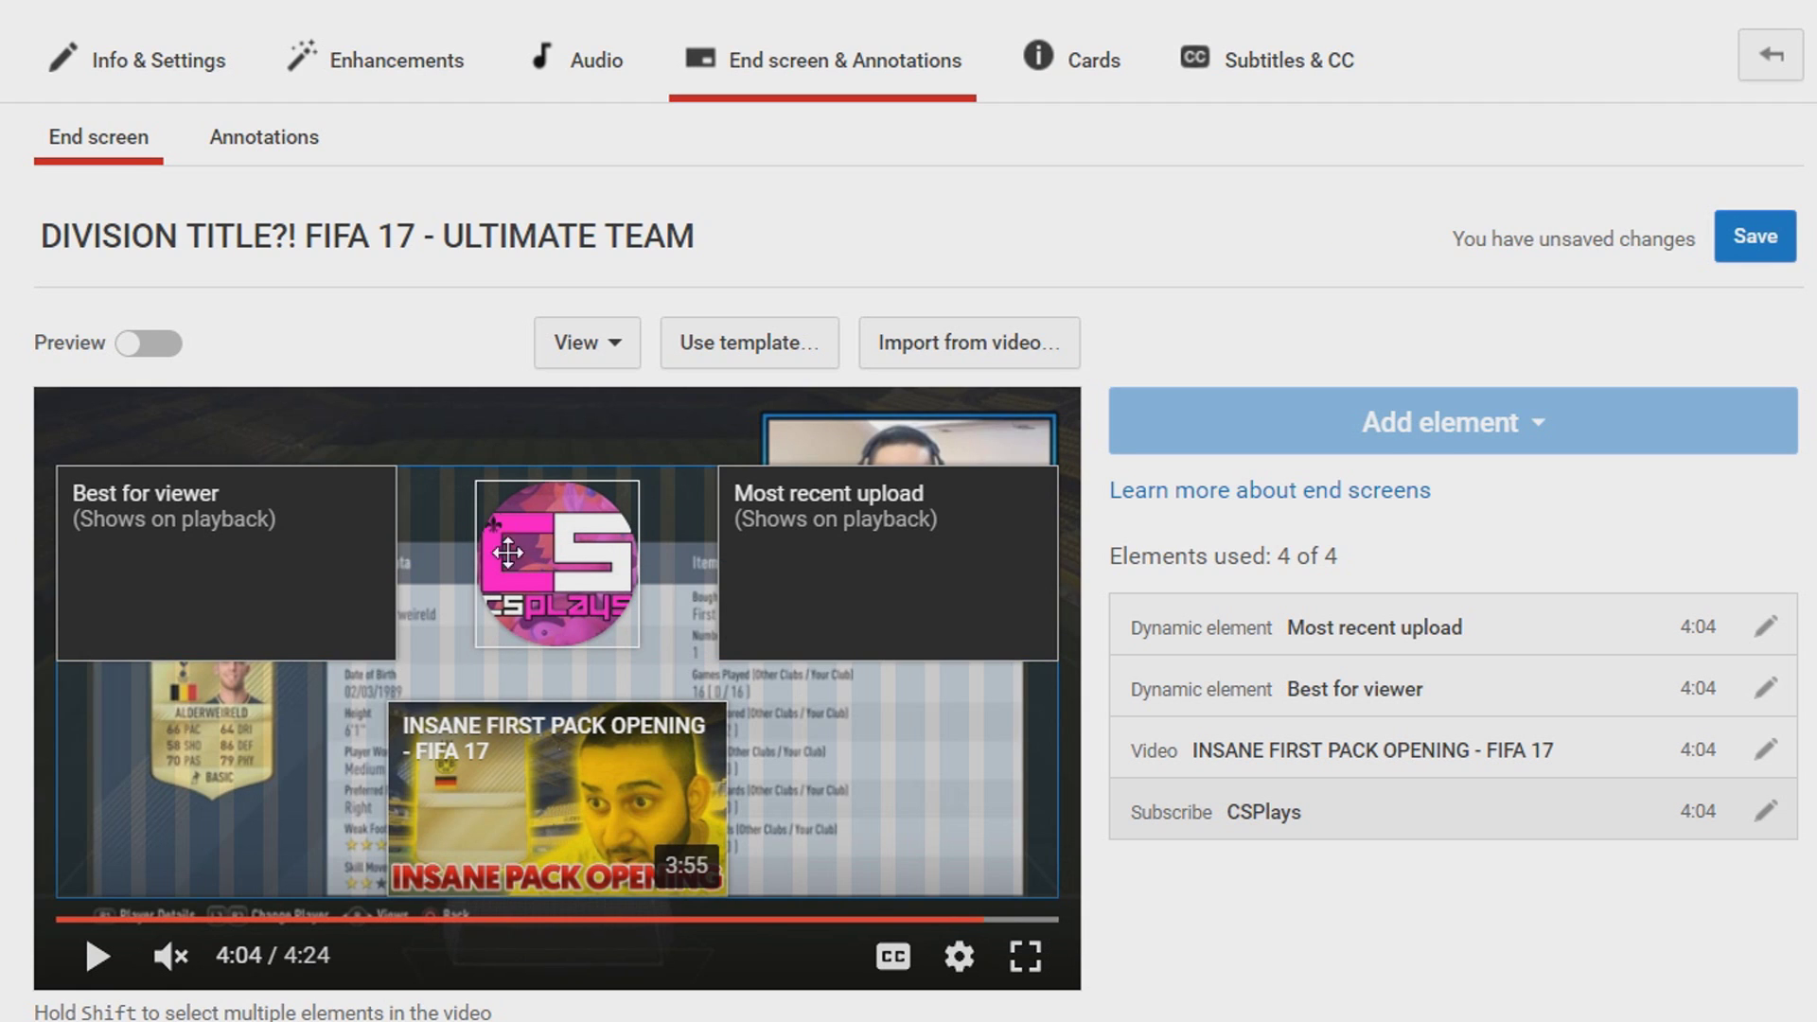
- Trim the subscribe, video, Best for viewer and Most recent upload bars to end near 4:12
scroll(792, 902, down, 2)
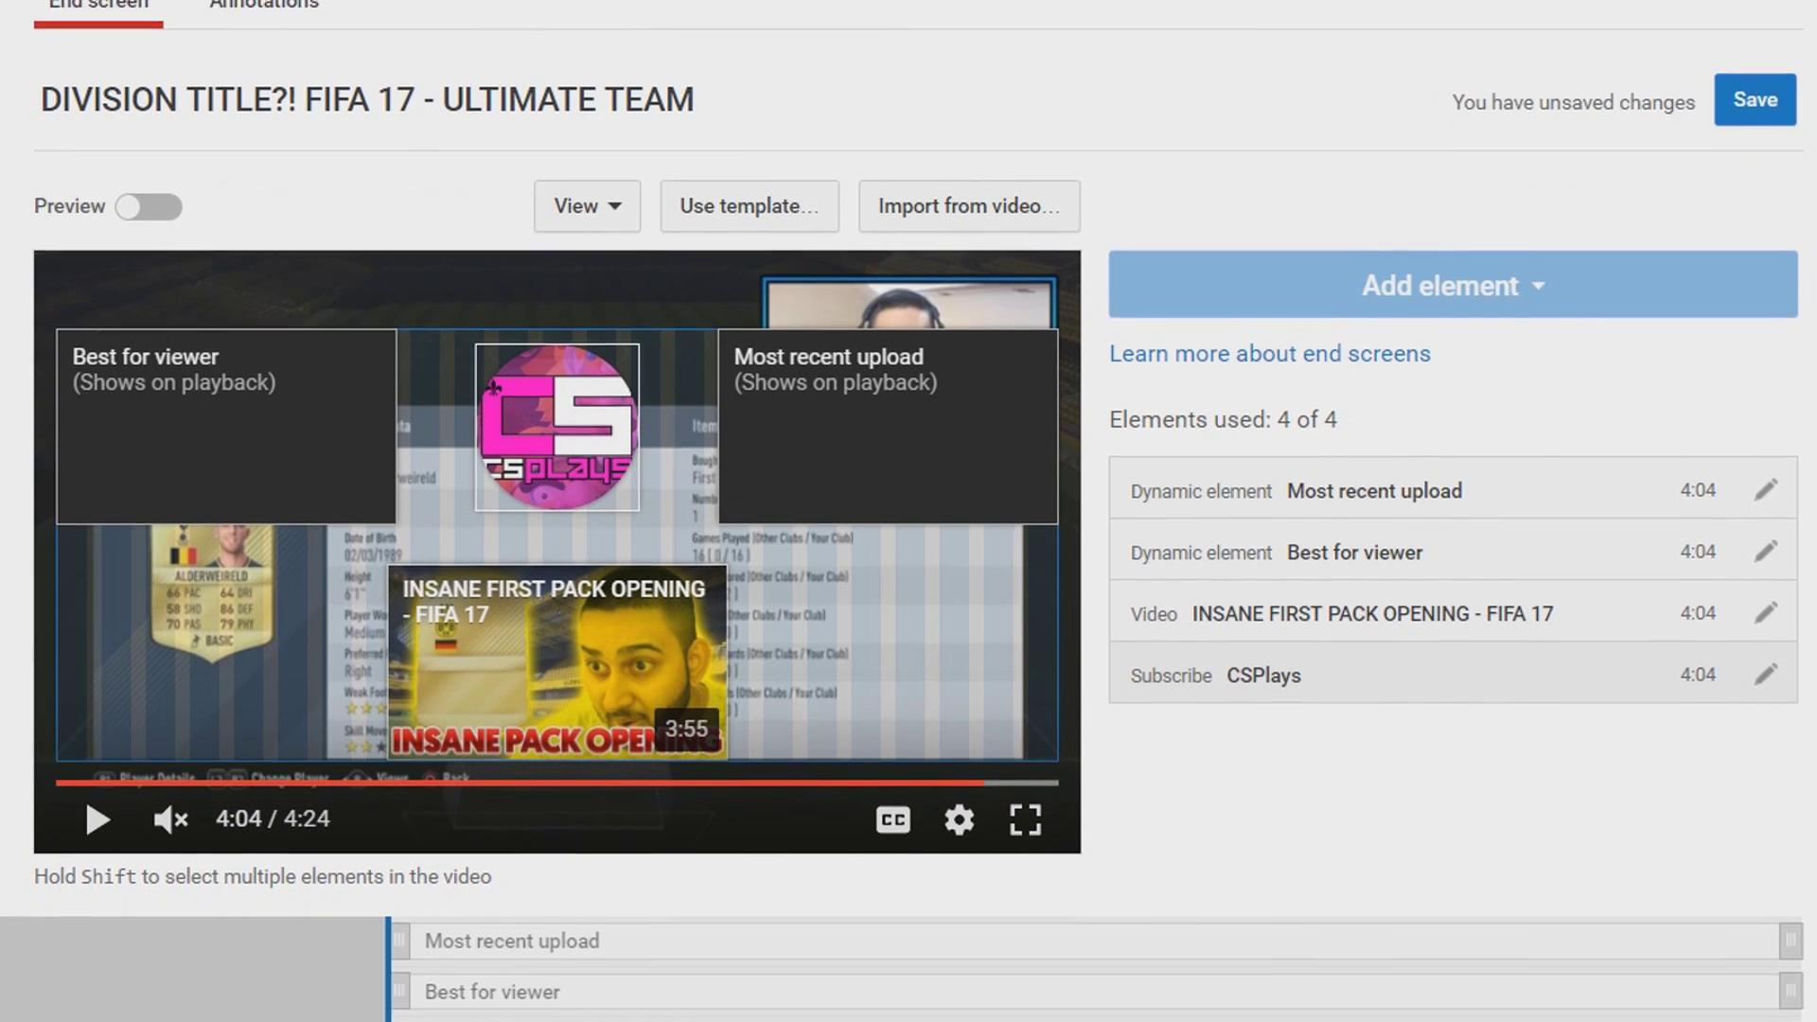
drag(407, 984, 949, 989)
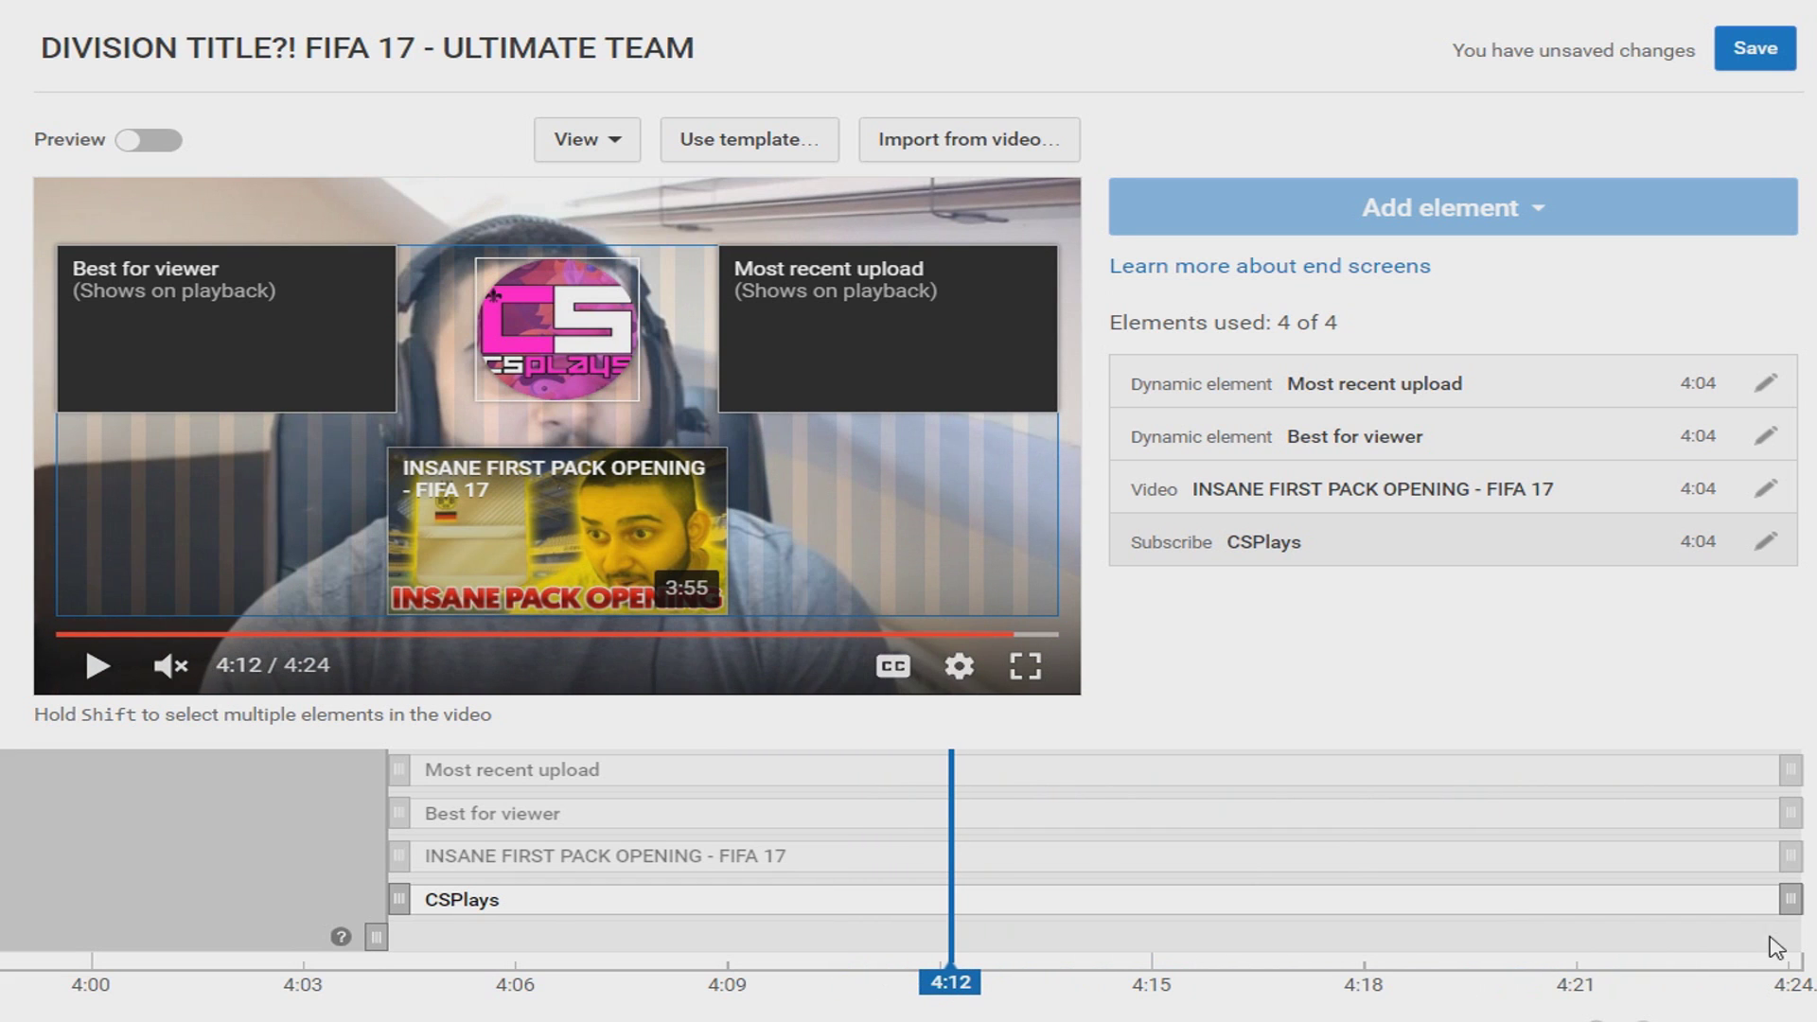
drag(1791, 900, 959, 923)
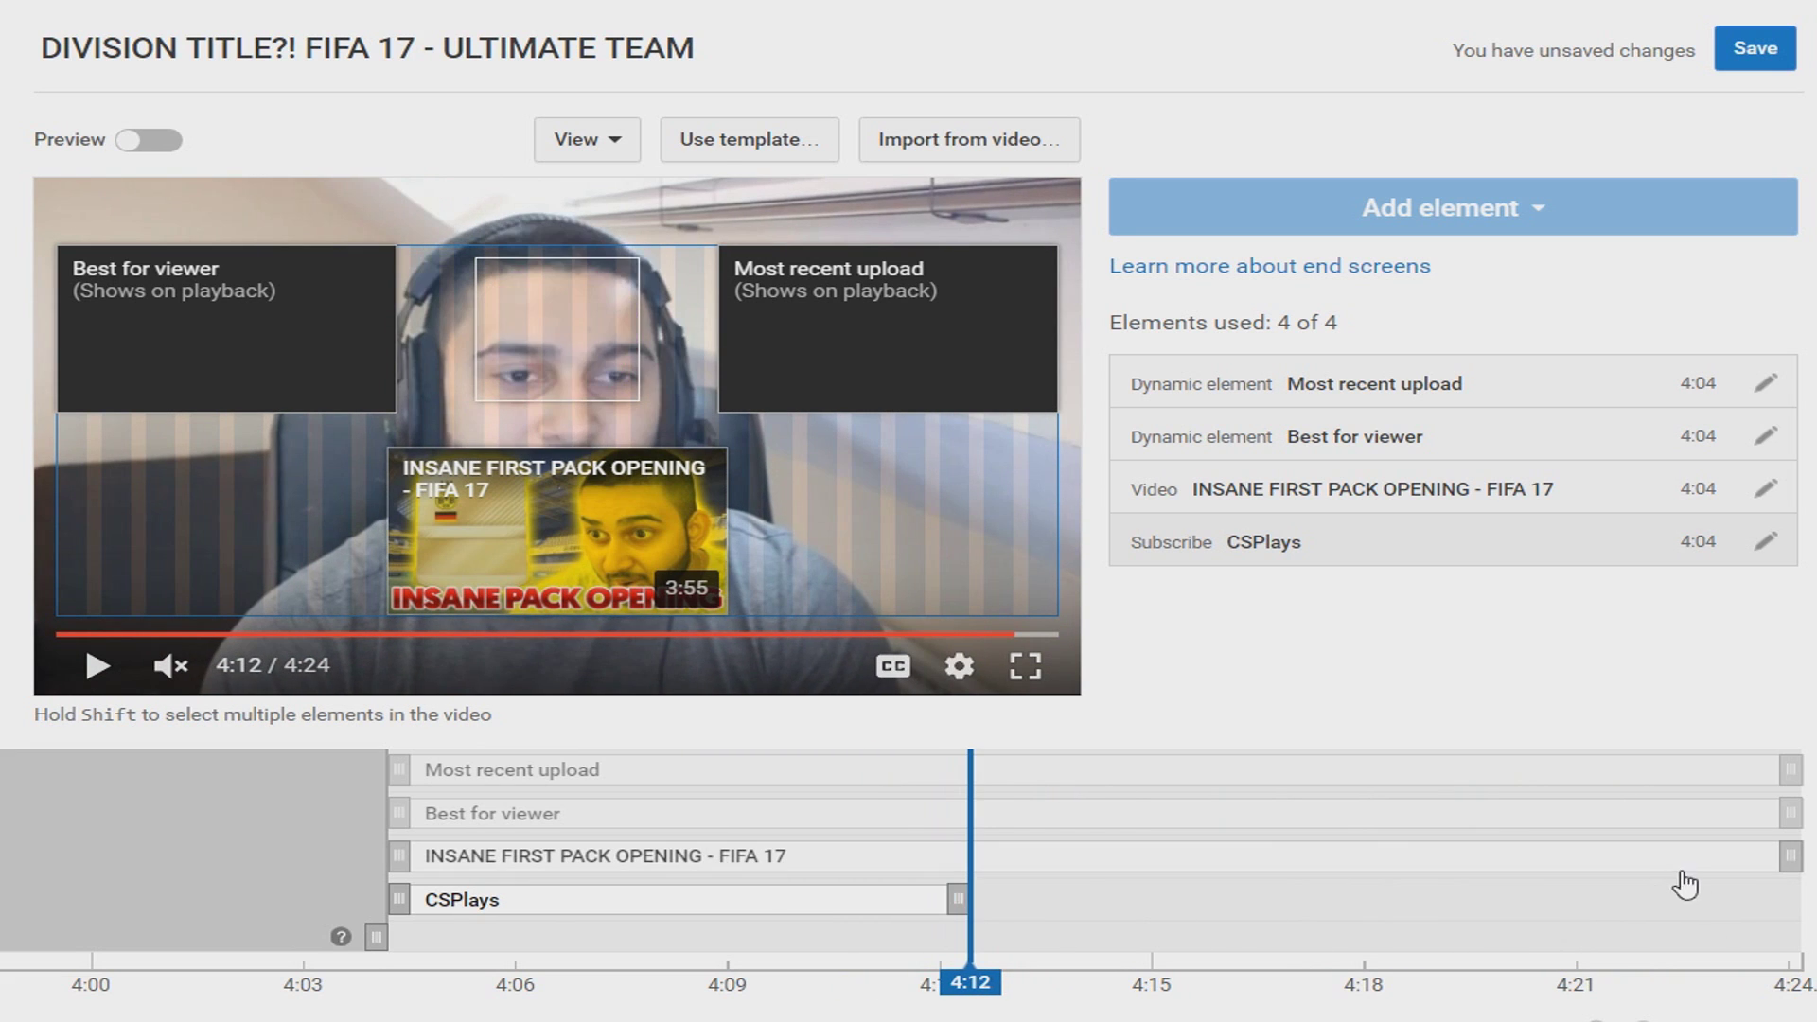
drag(1784, 856, 961, 862)
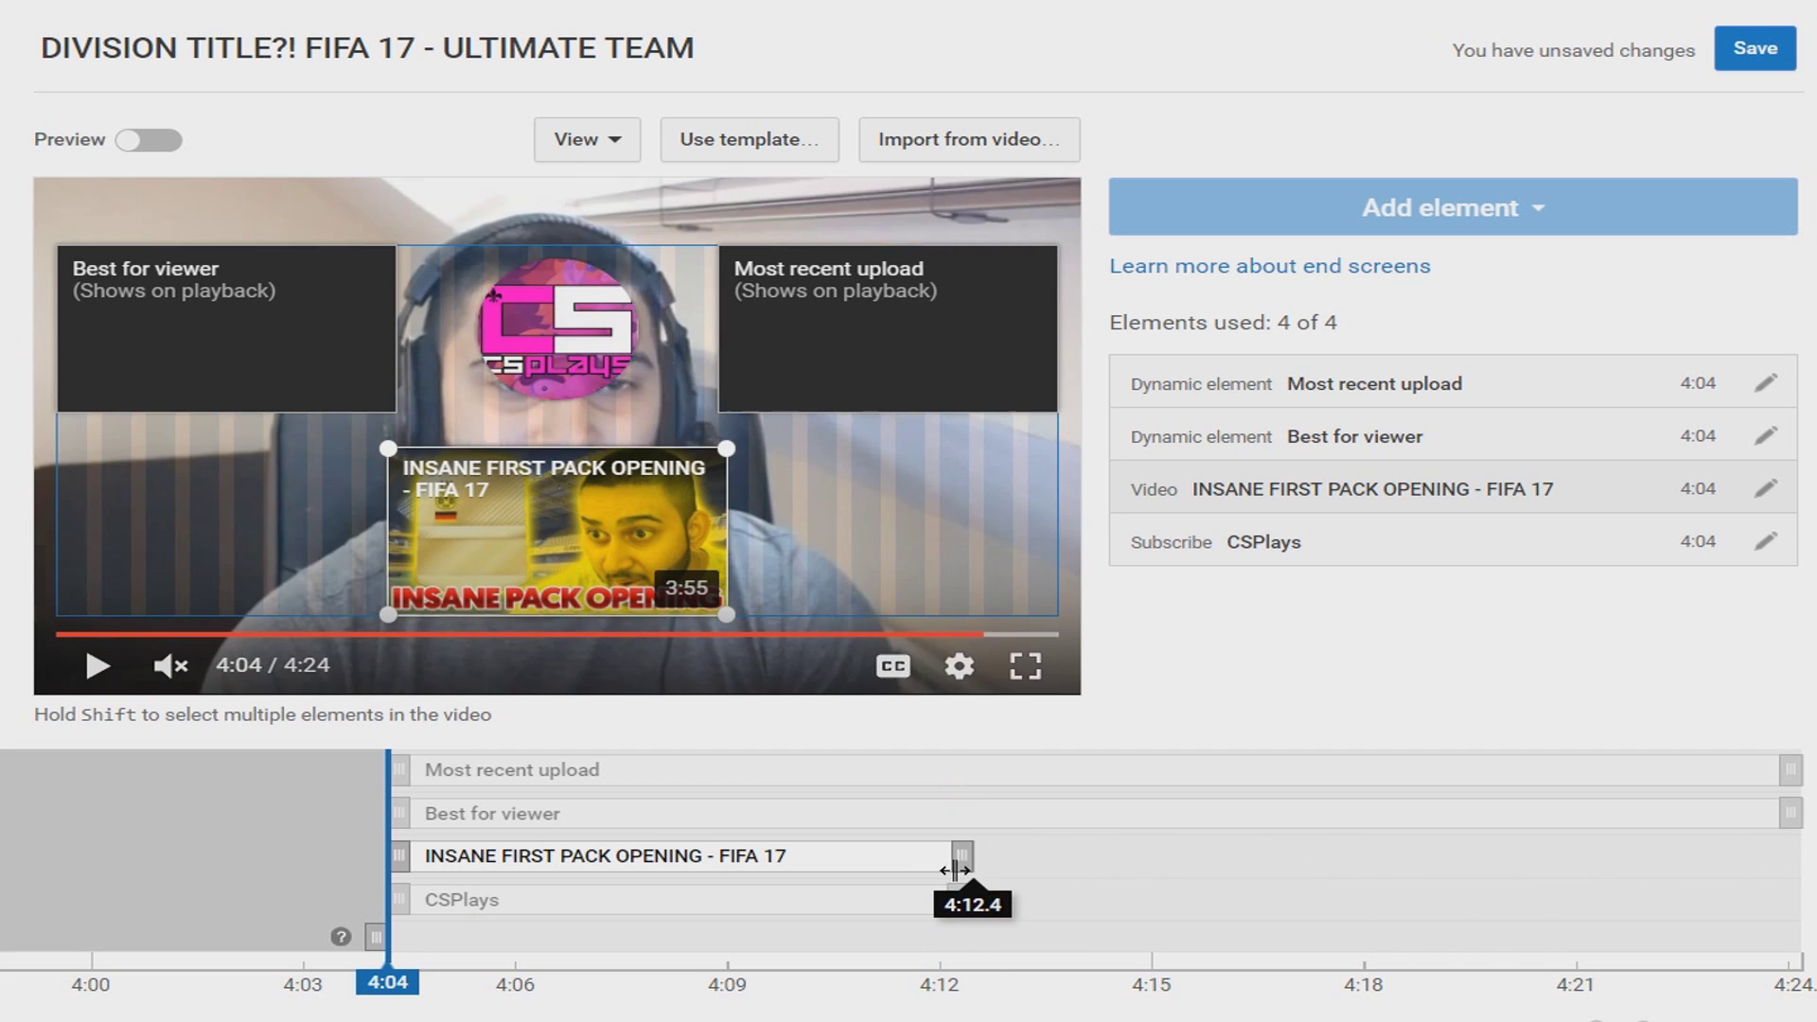
drag(1787, 816, 961, 816)
drag(1791, 770, 961, 774)
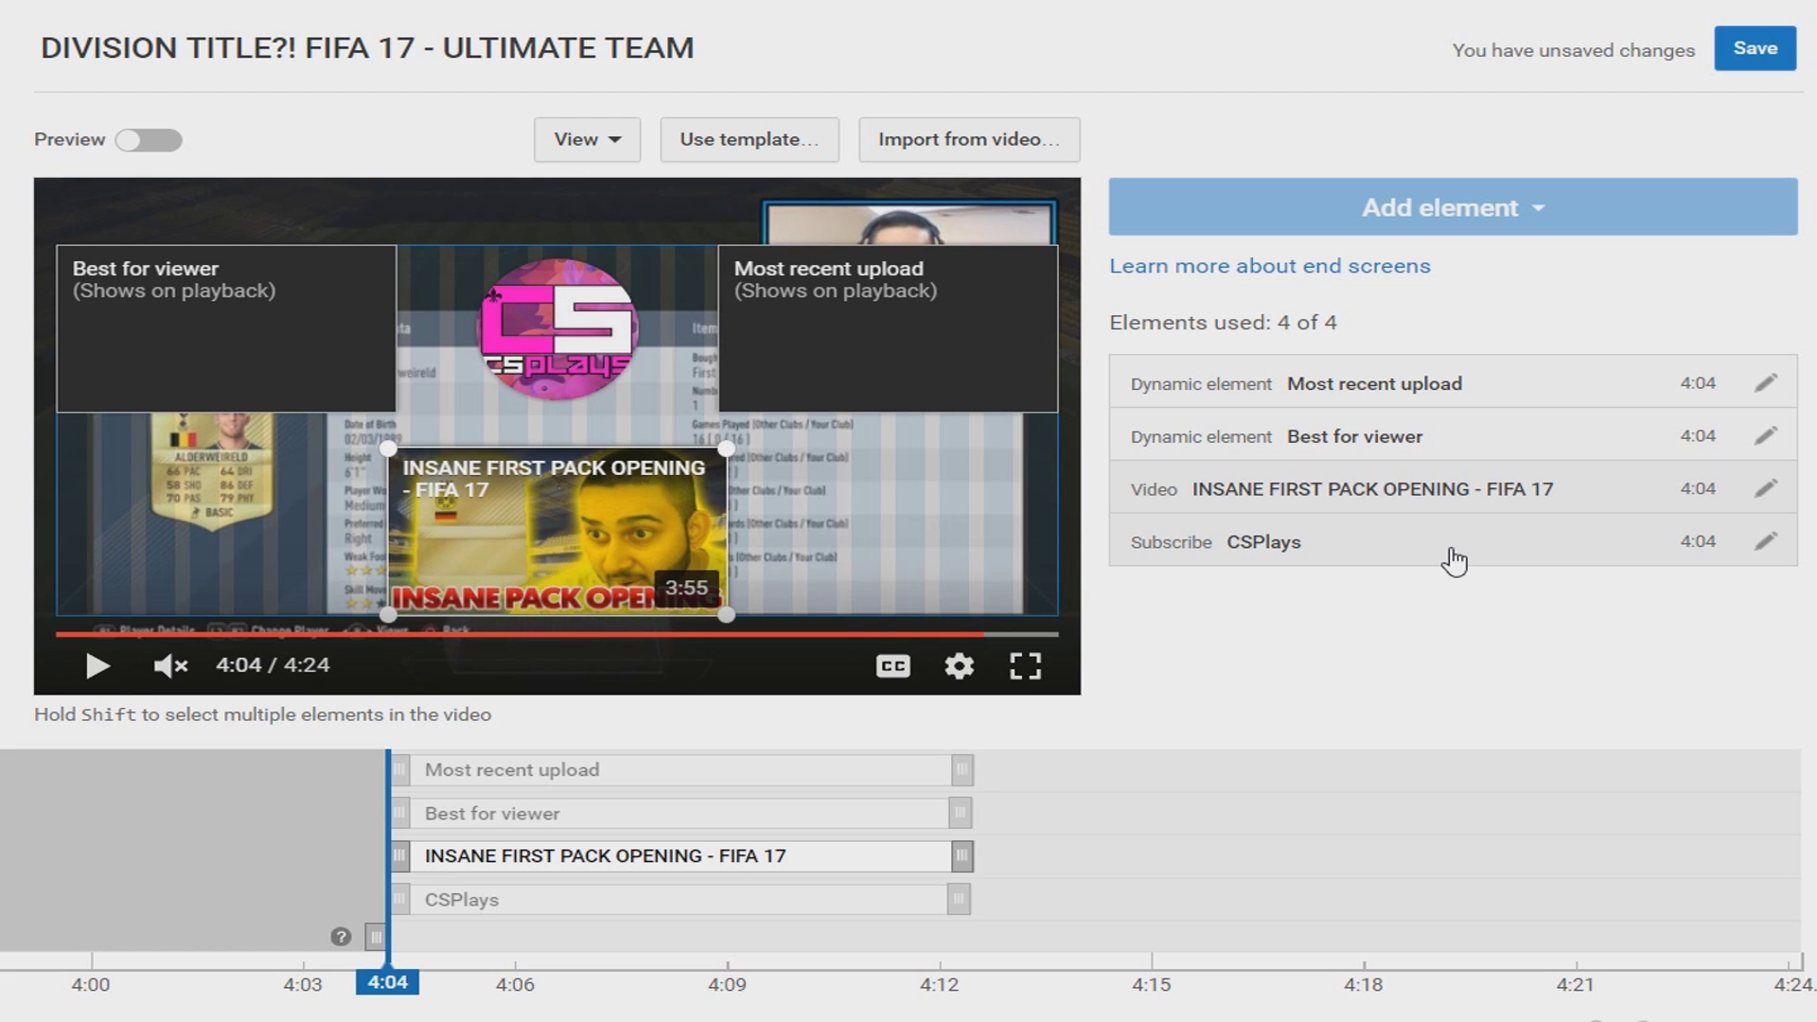
drag(42, 48, 552, 50)
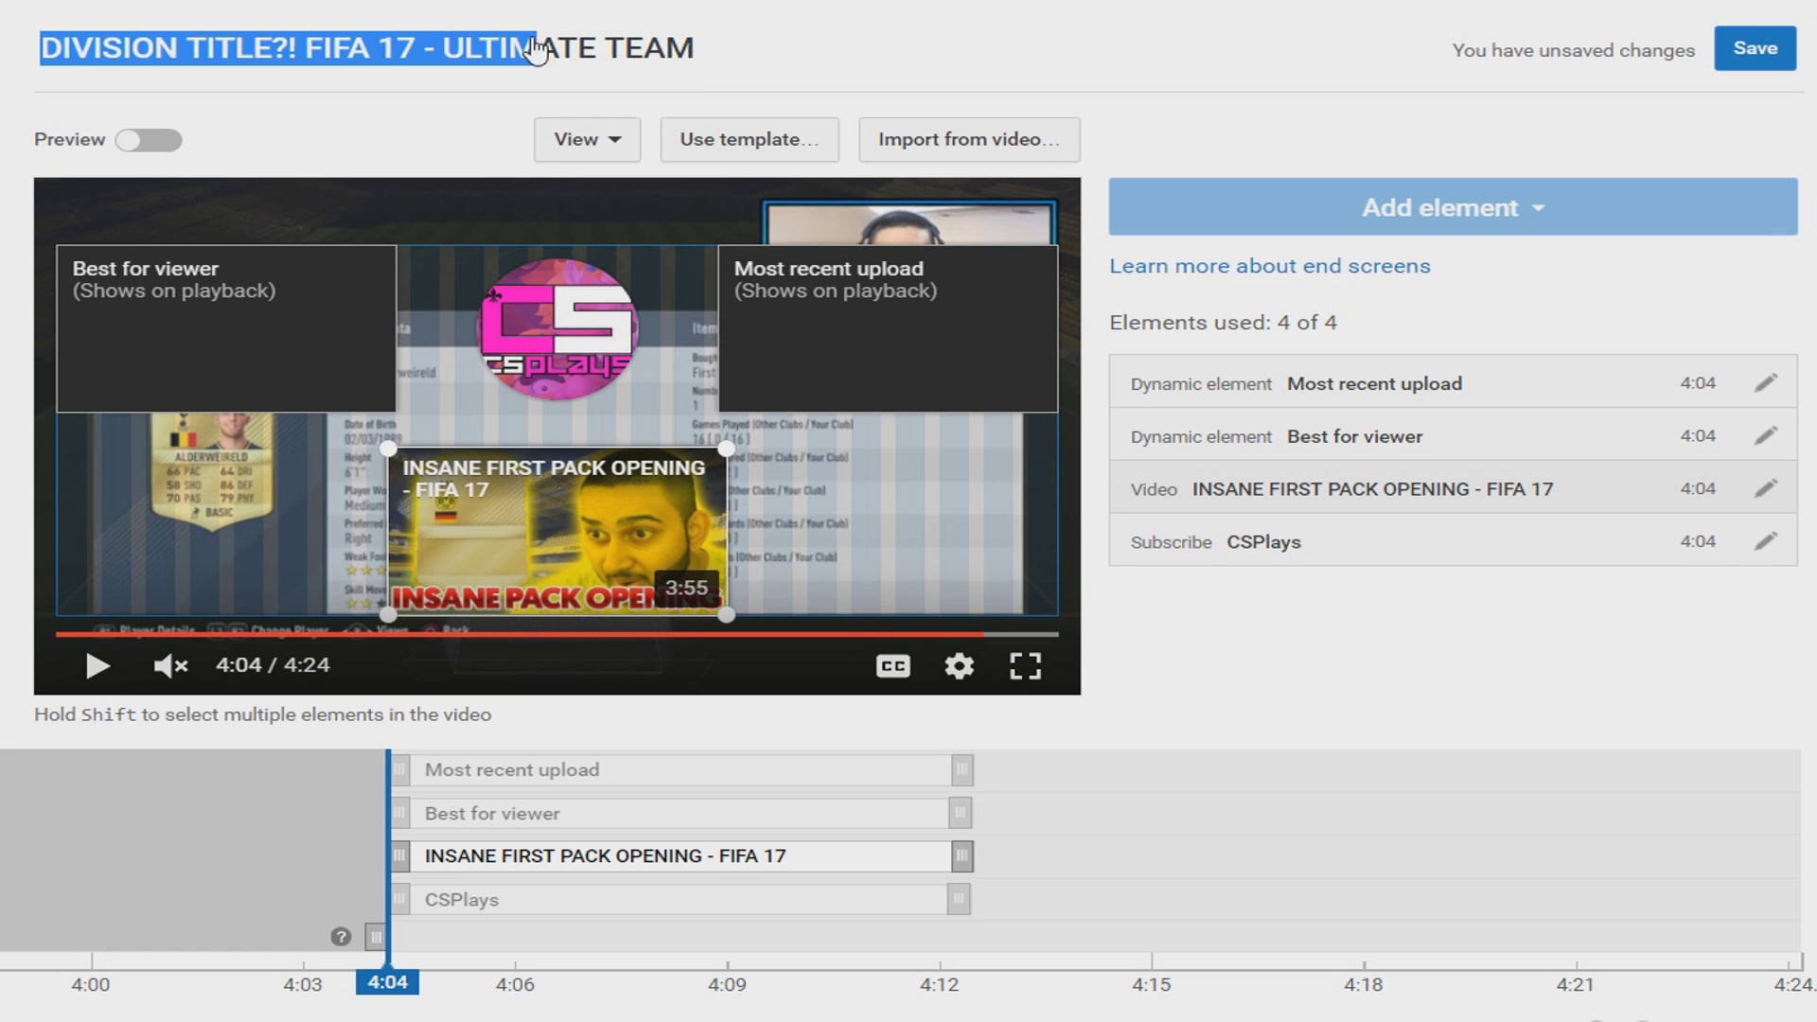
click(659, 34)
triple_click(817, 44)
click(828, 48)
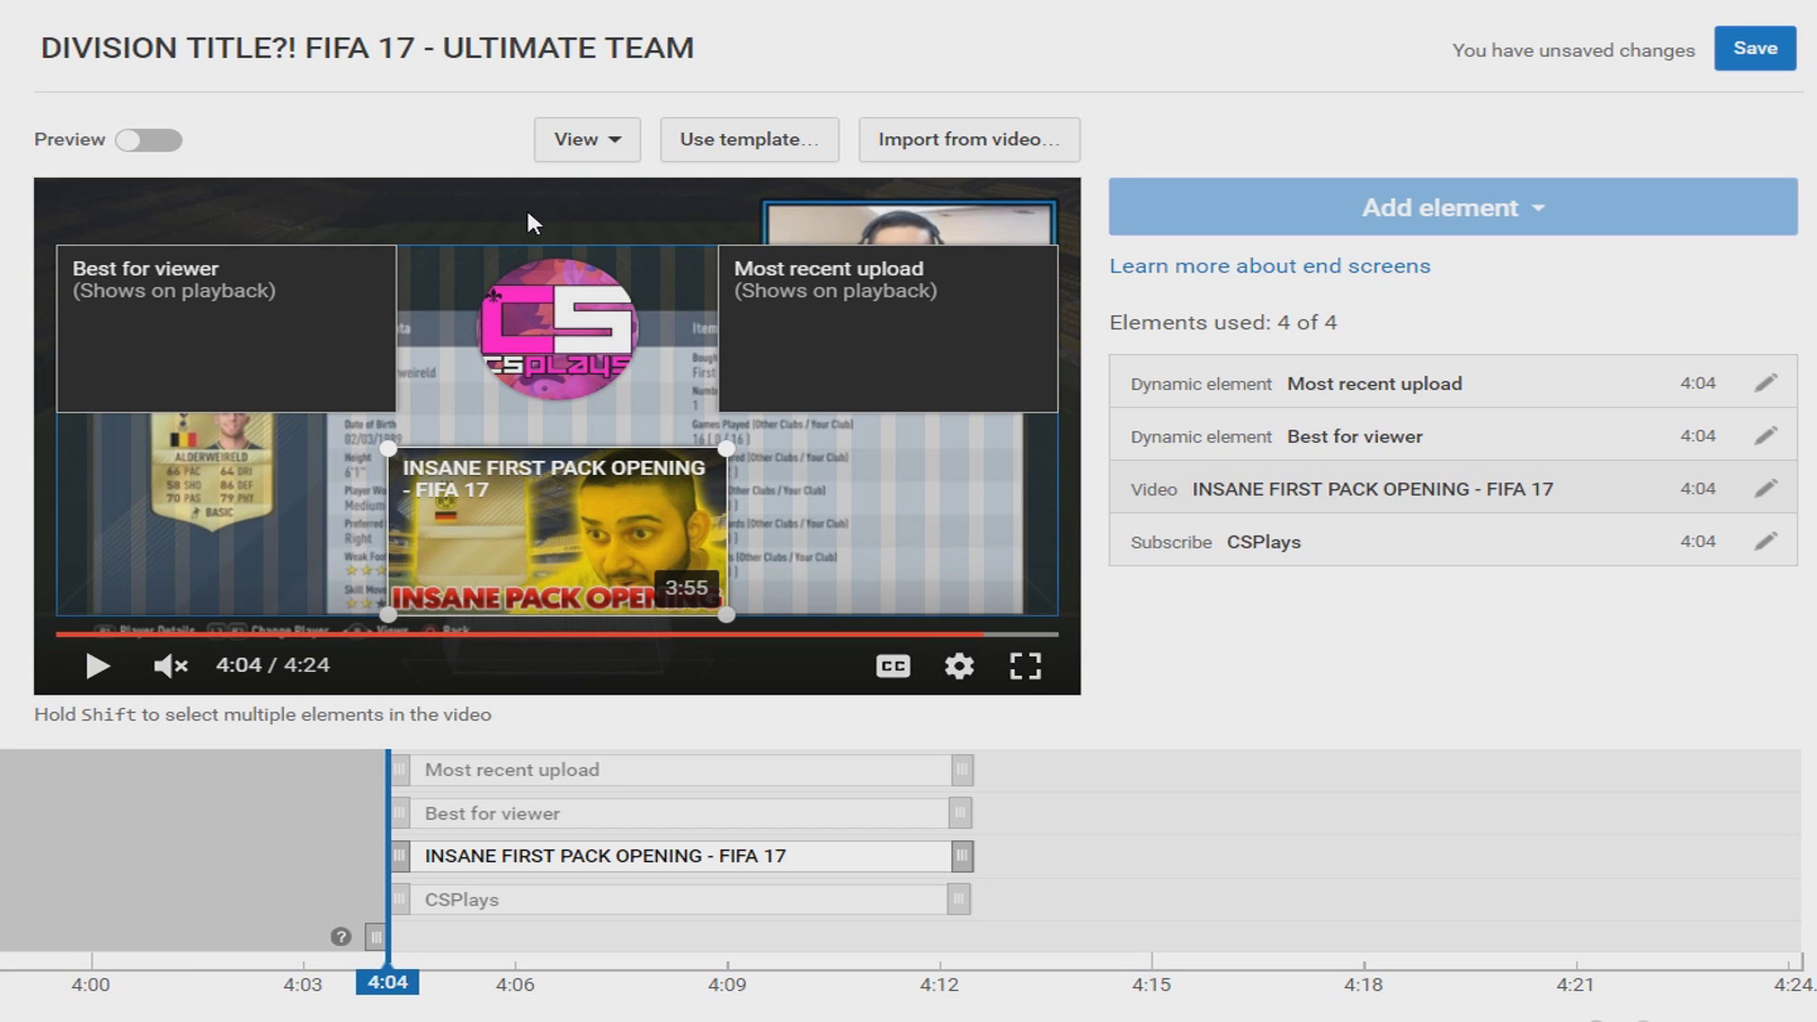
drag(642, 557, 645, 557)
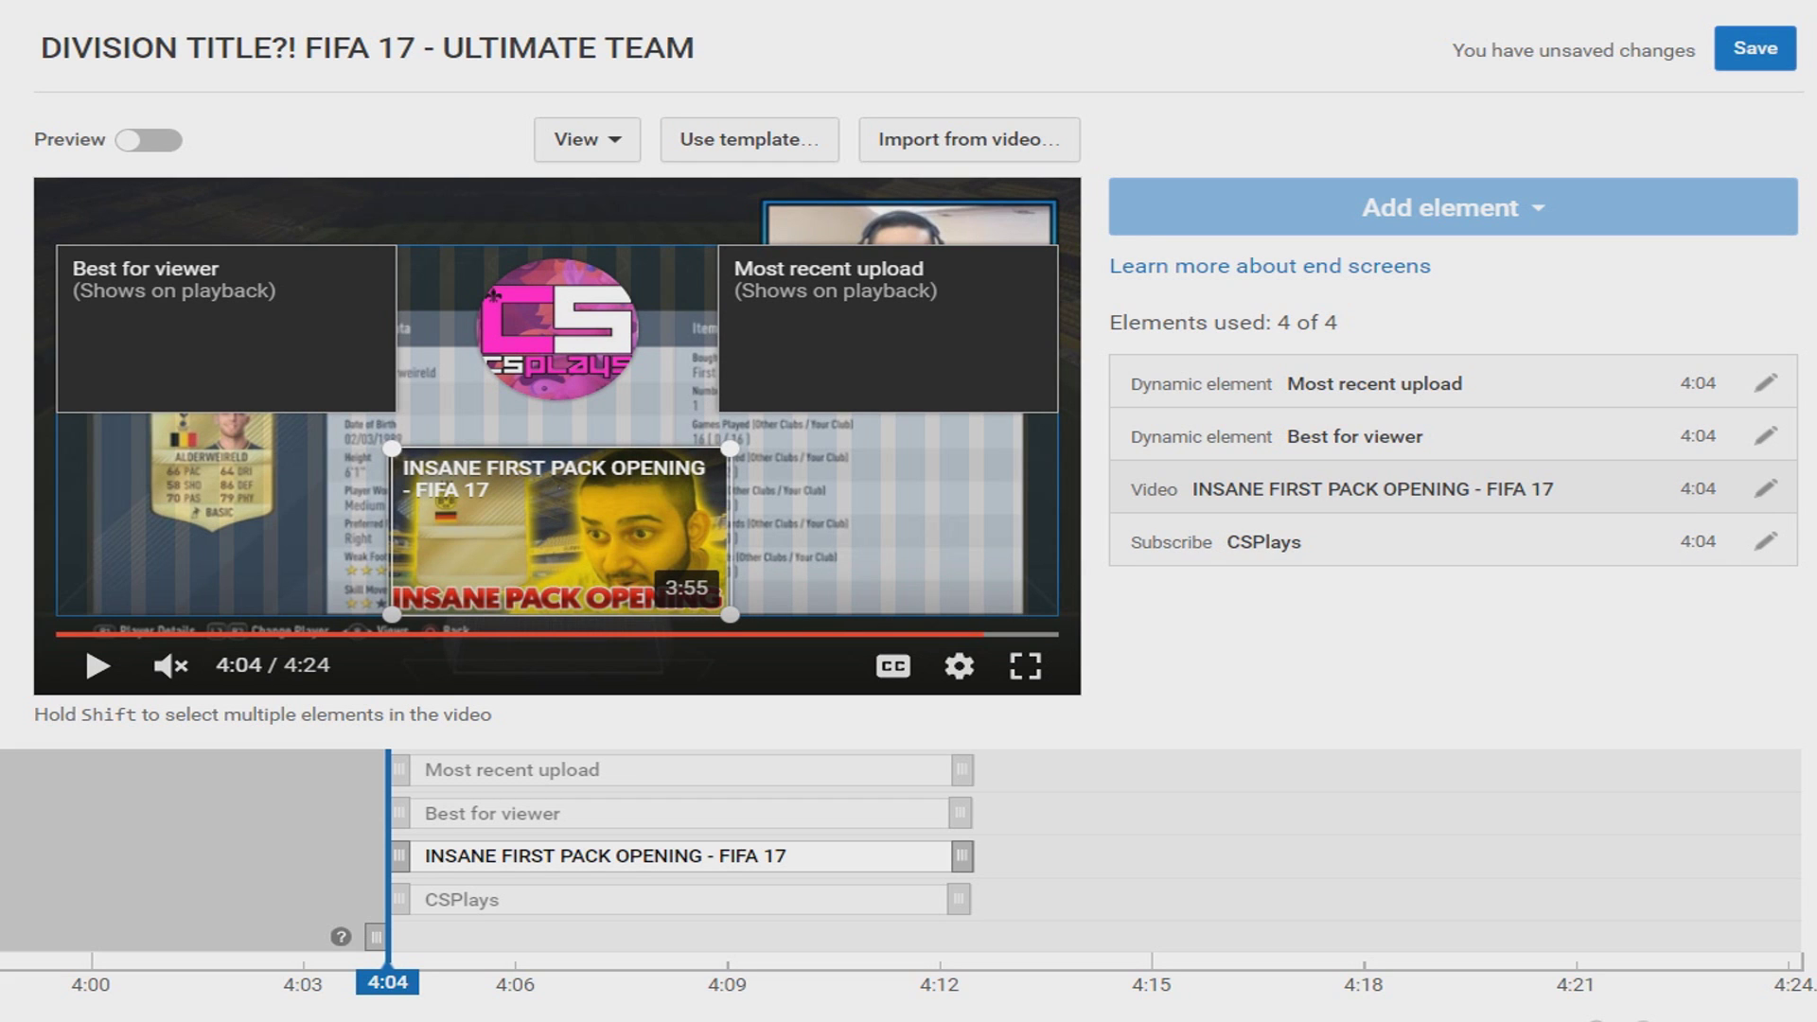
key(ctrl+a)
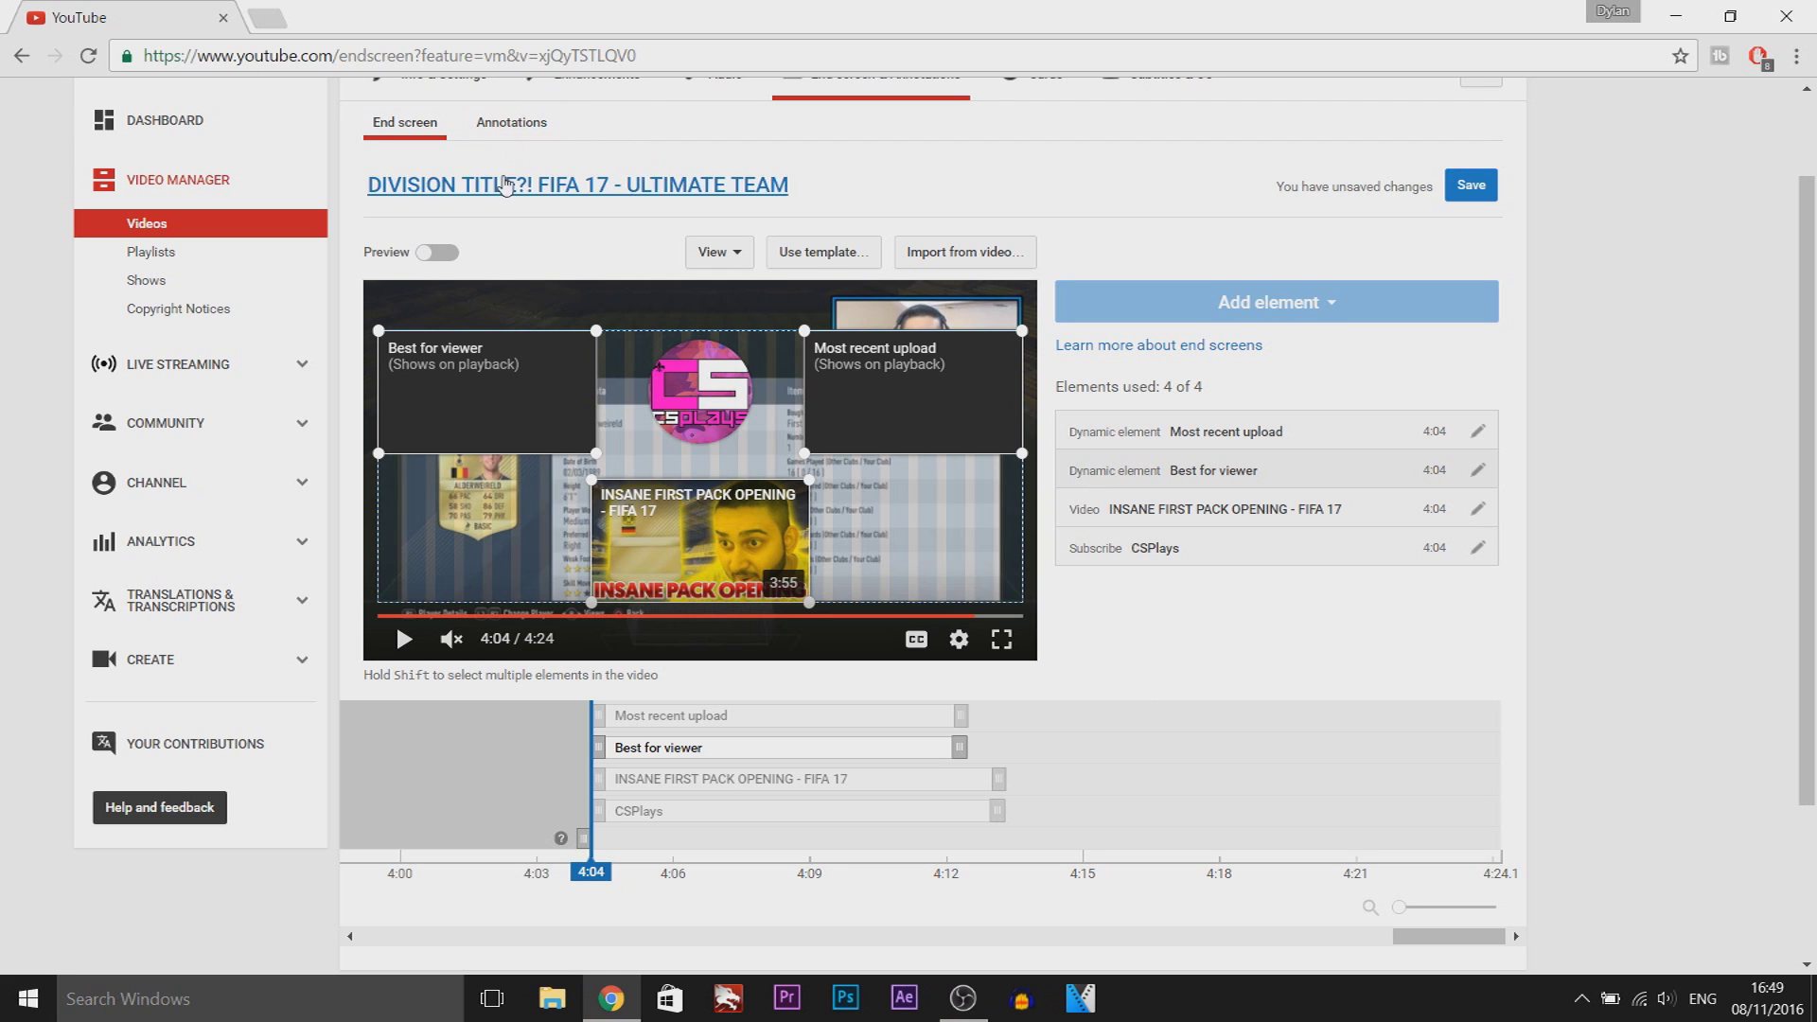
- Discard the end-screen edits by leaving for Annotations, then return to the End screen editor
click(518, 124)
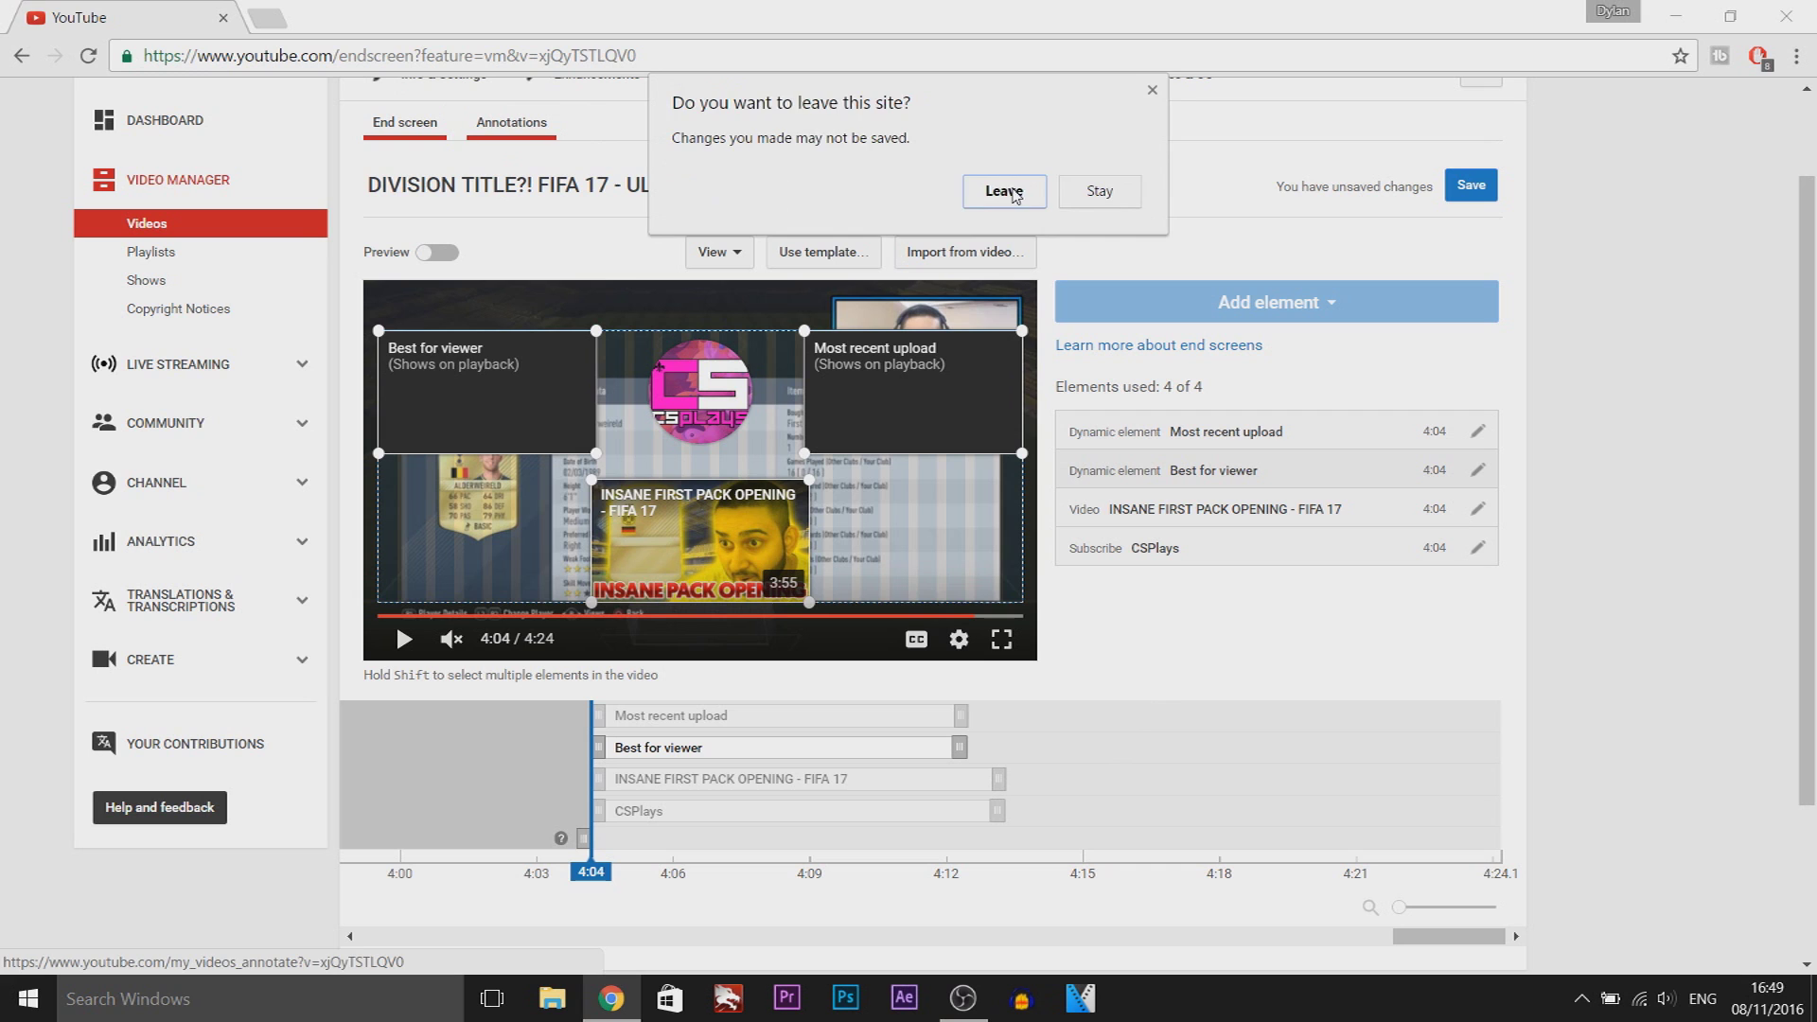
click(1008, 192)
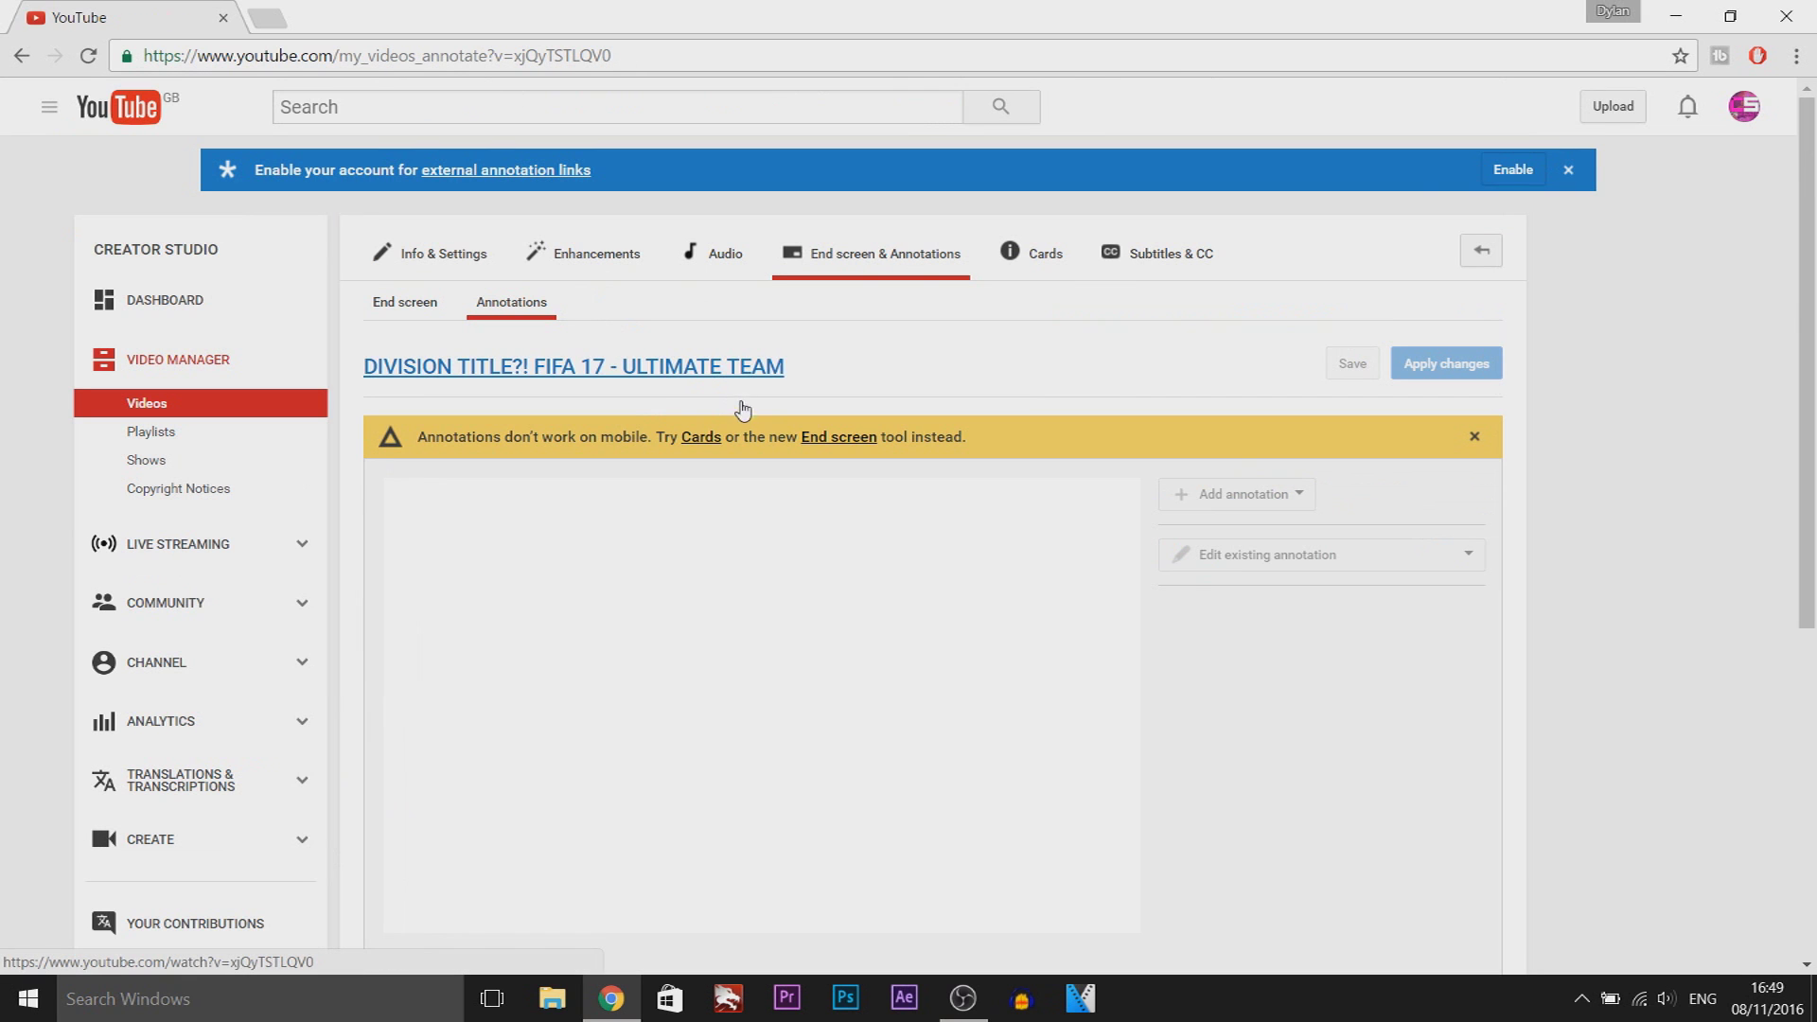
scroll(927, 613, down, 1)
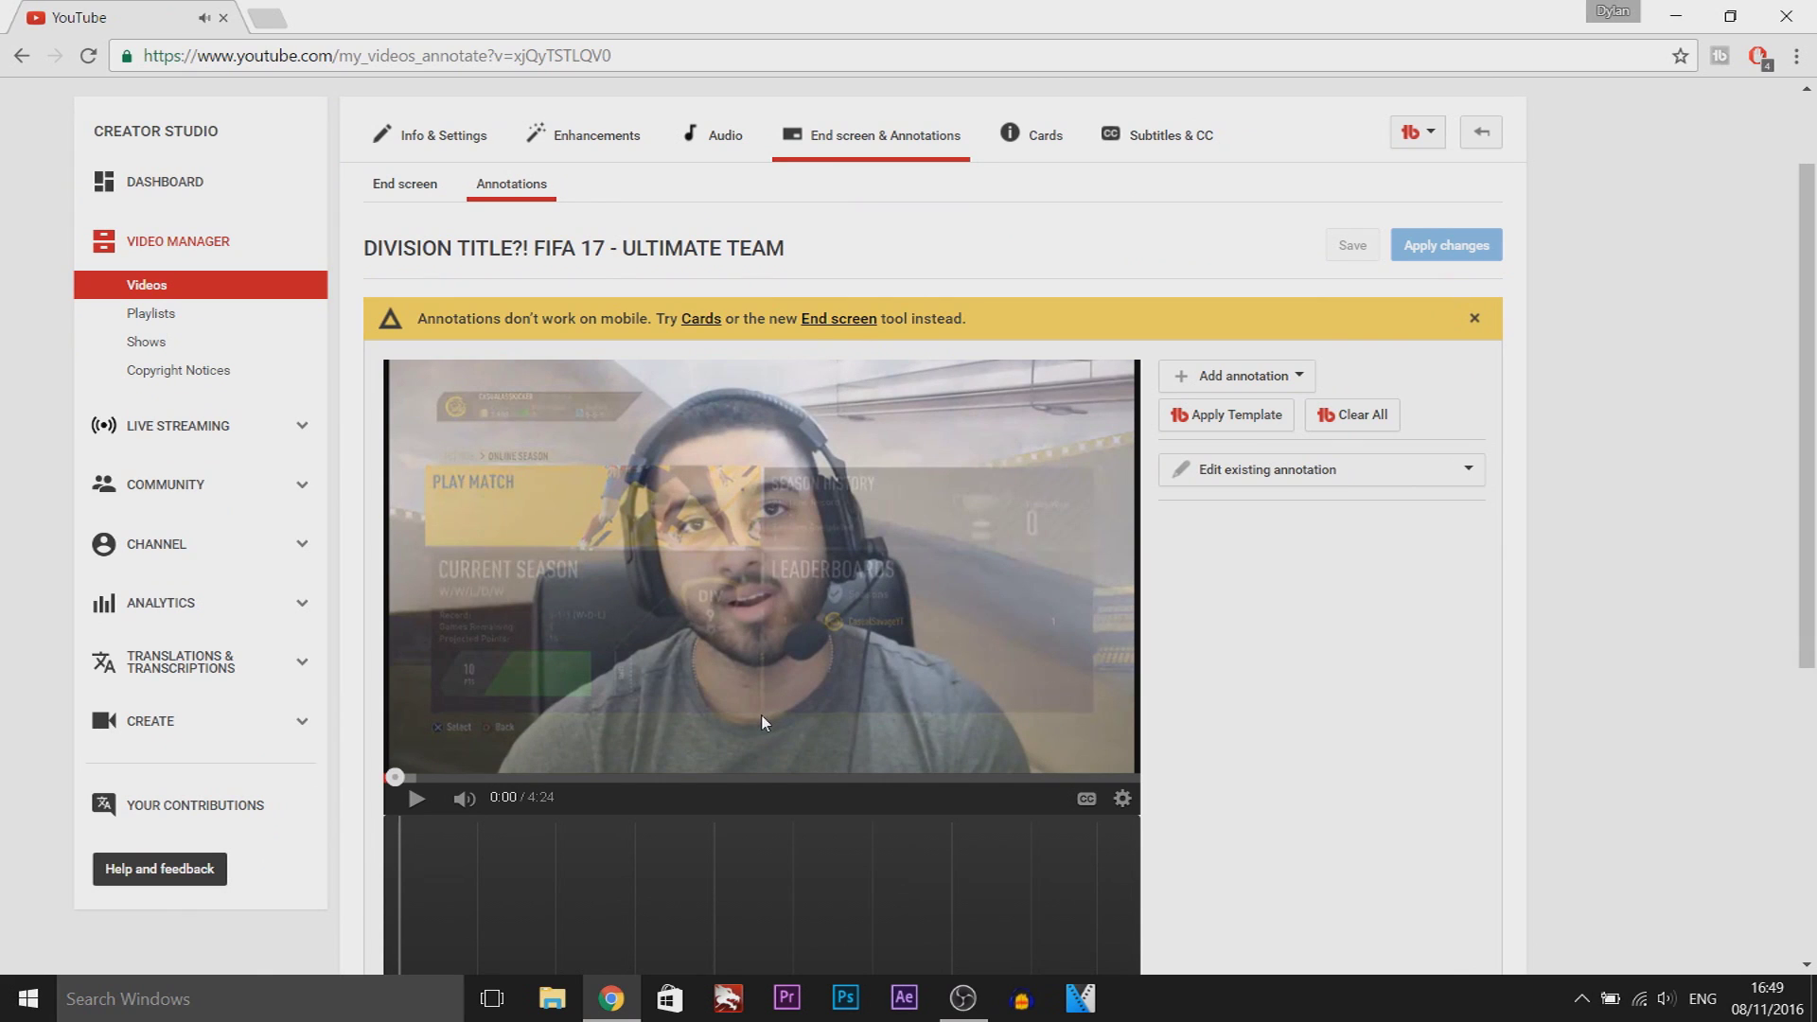
drag(620, 316, 629, 315)
click(635, 315)
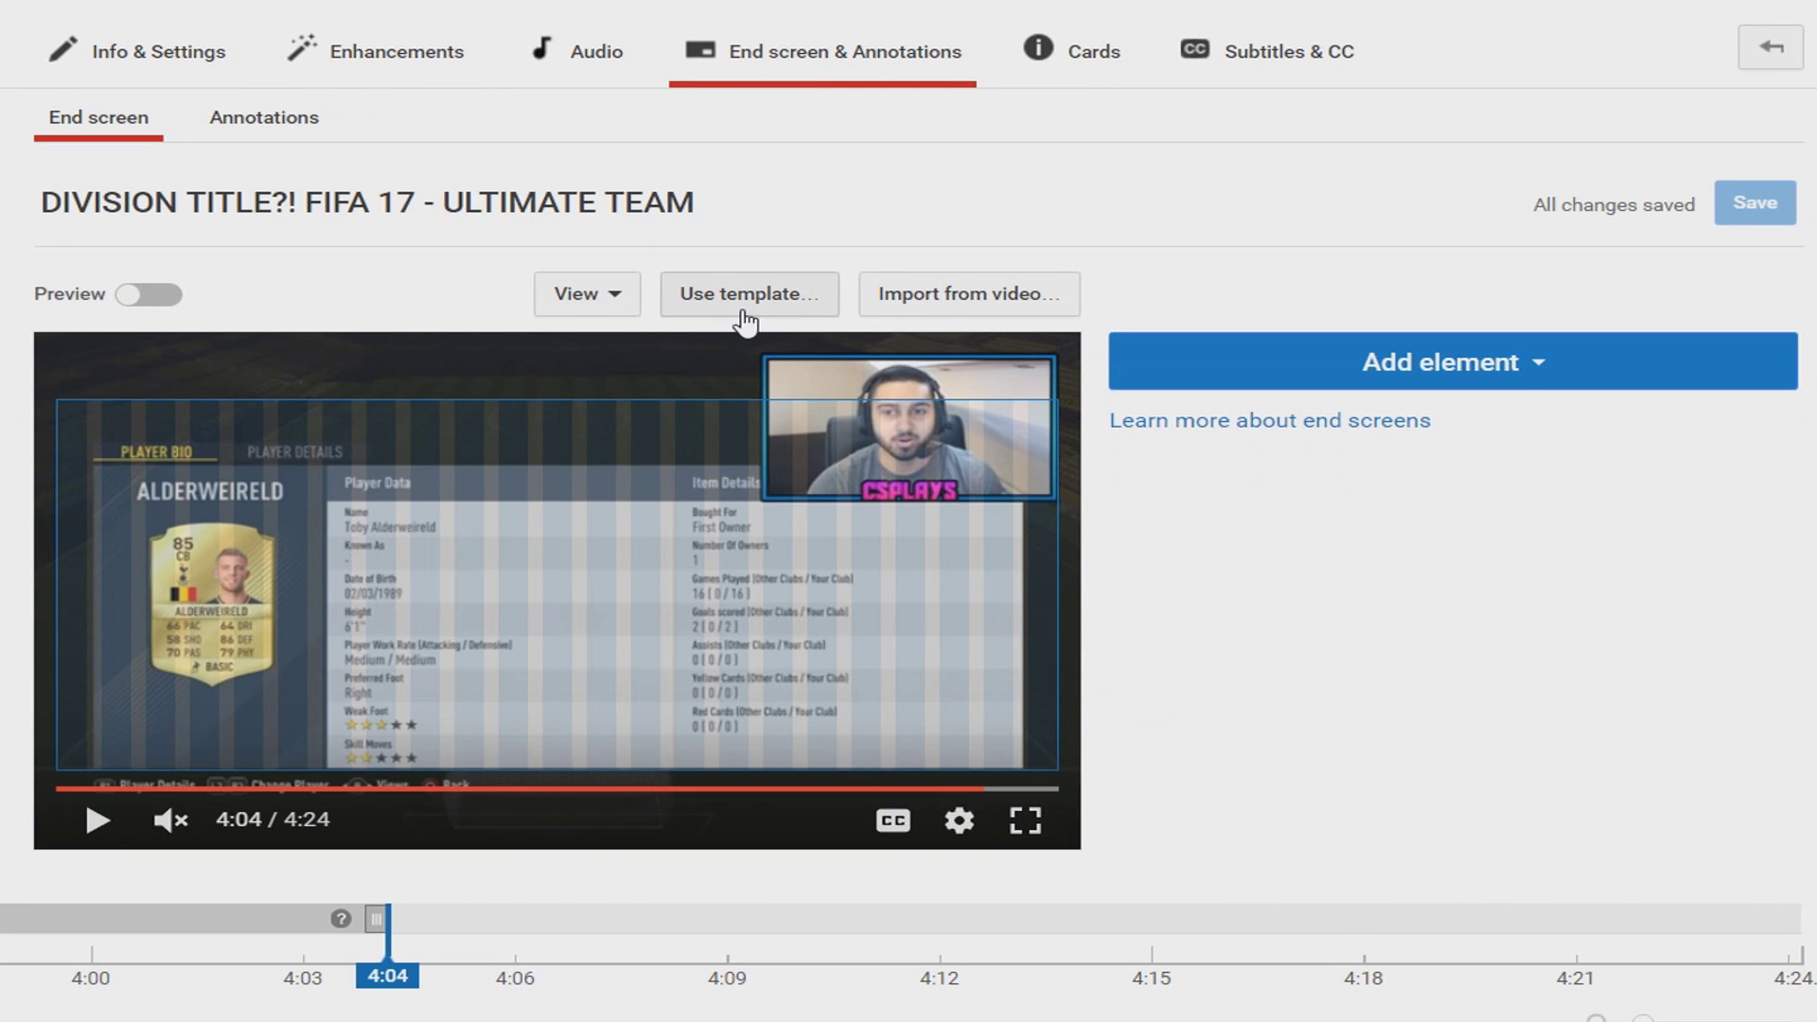
- Apply the two-videos-and-subscribe template with videos on top
click(748, 301)
scroll(1342, 487, down, 10)
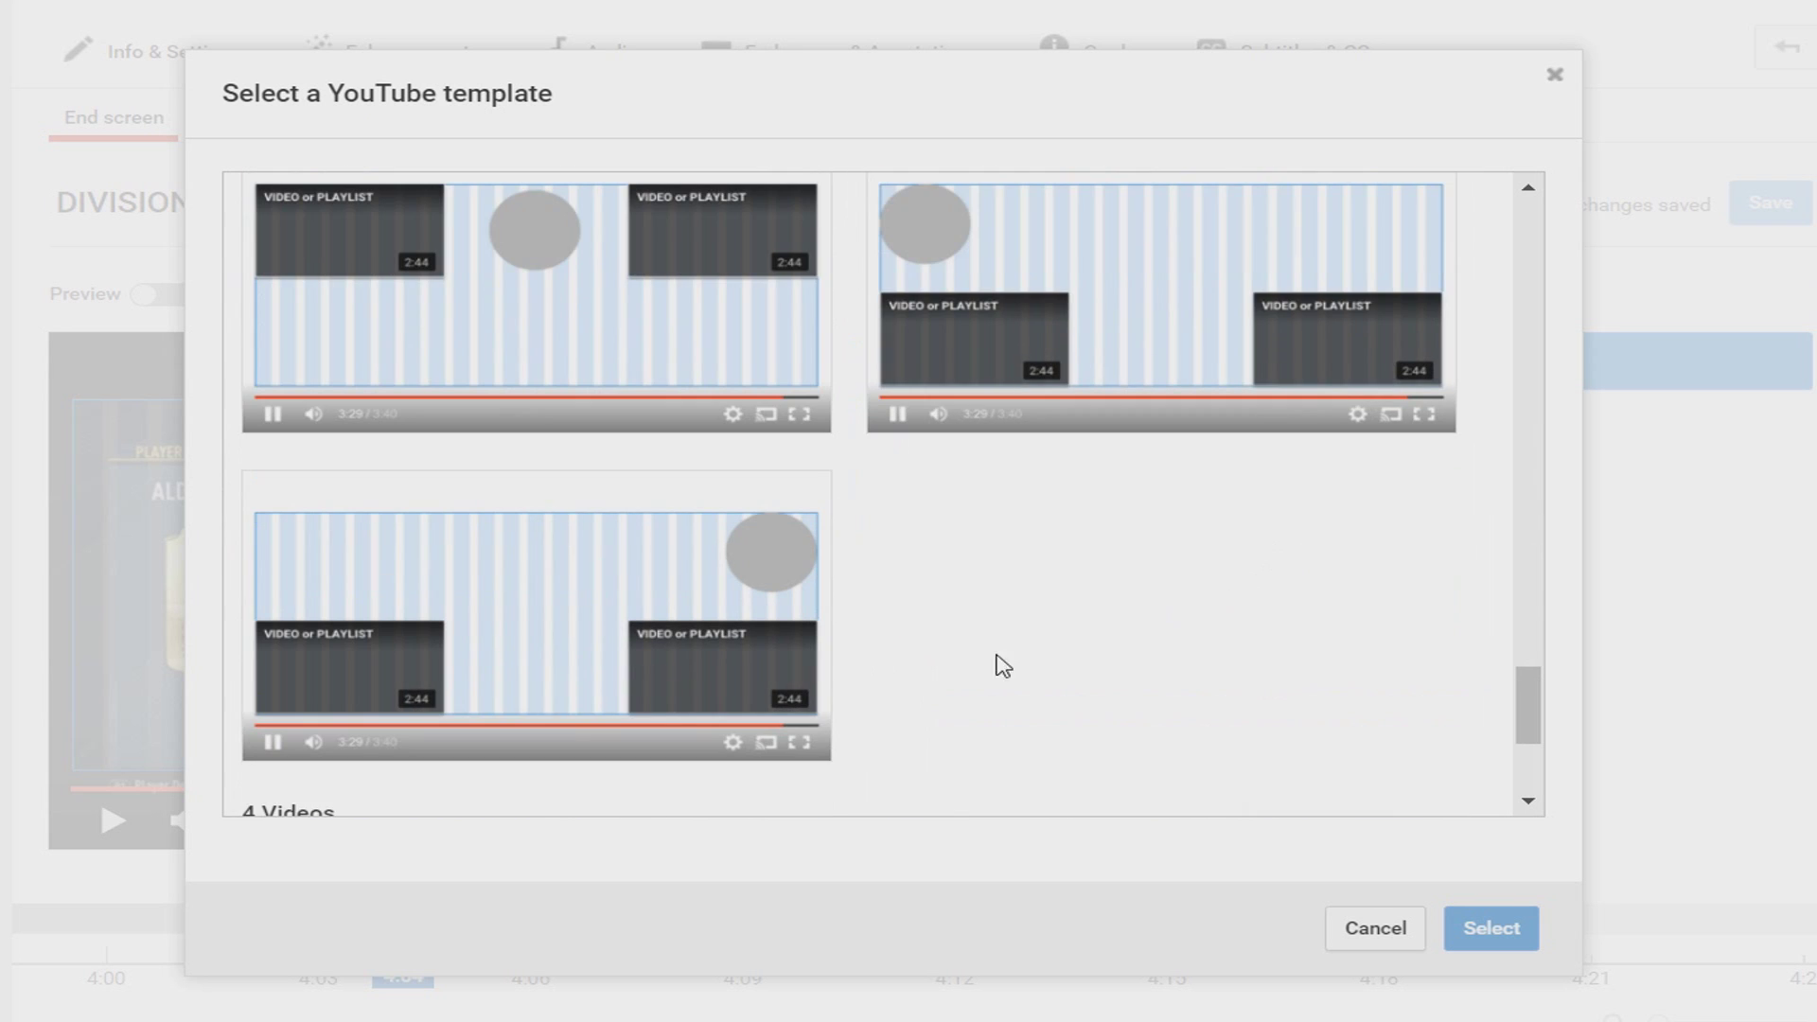
scroll(676, 710, up, 3)
click(539, 568)
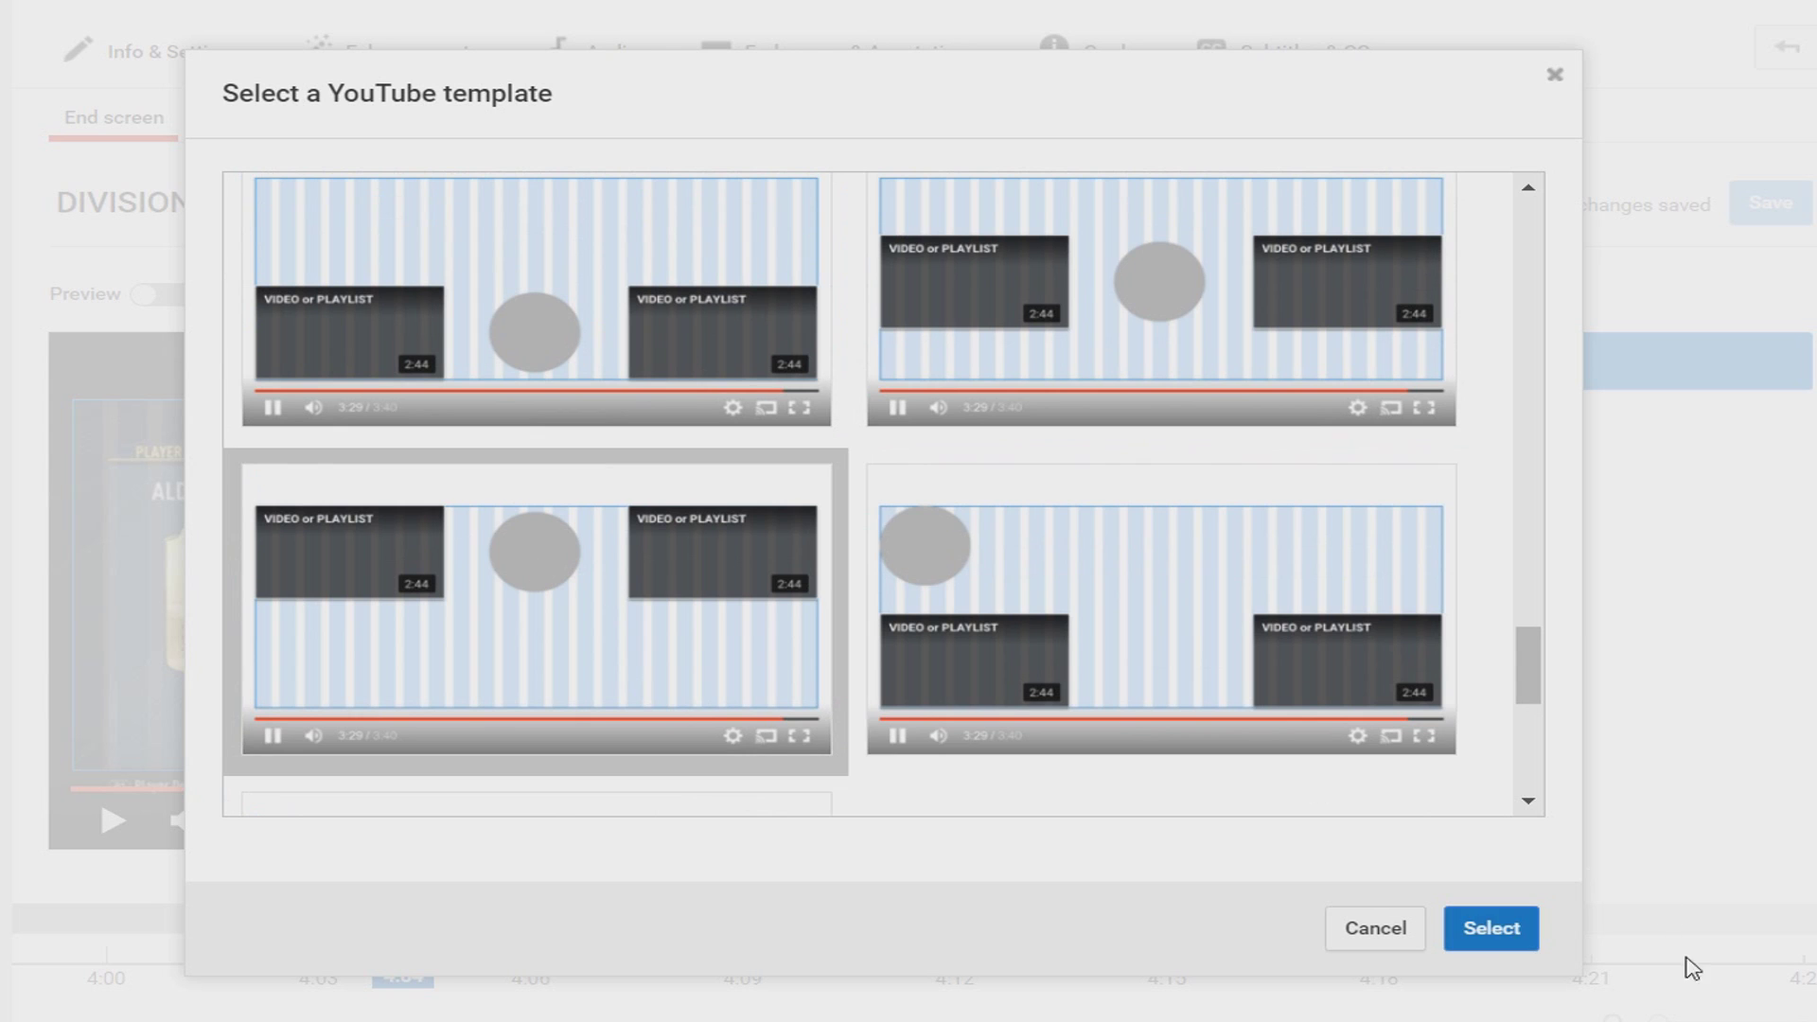
click(1493, 932)
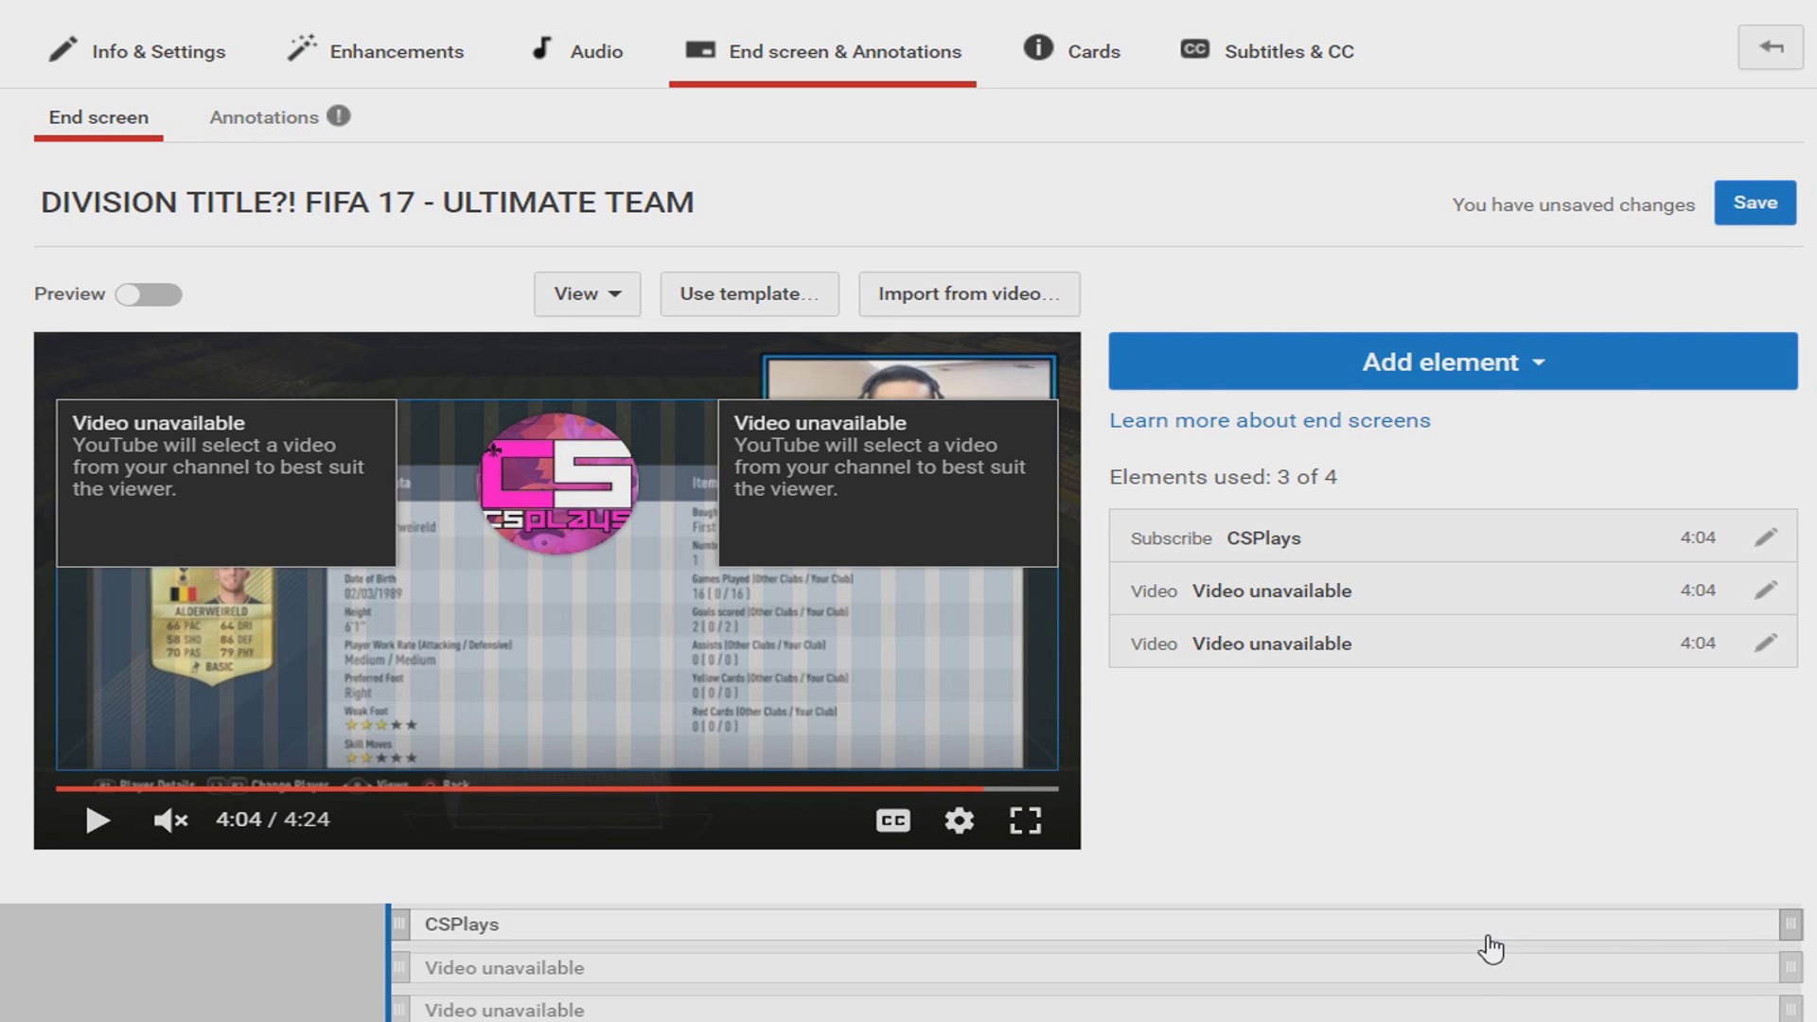
- Set the left placeholder video element to FIFA 17: DEBUT - The Journey #3
click(230, 453)
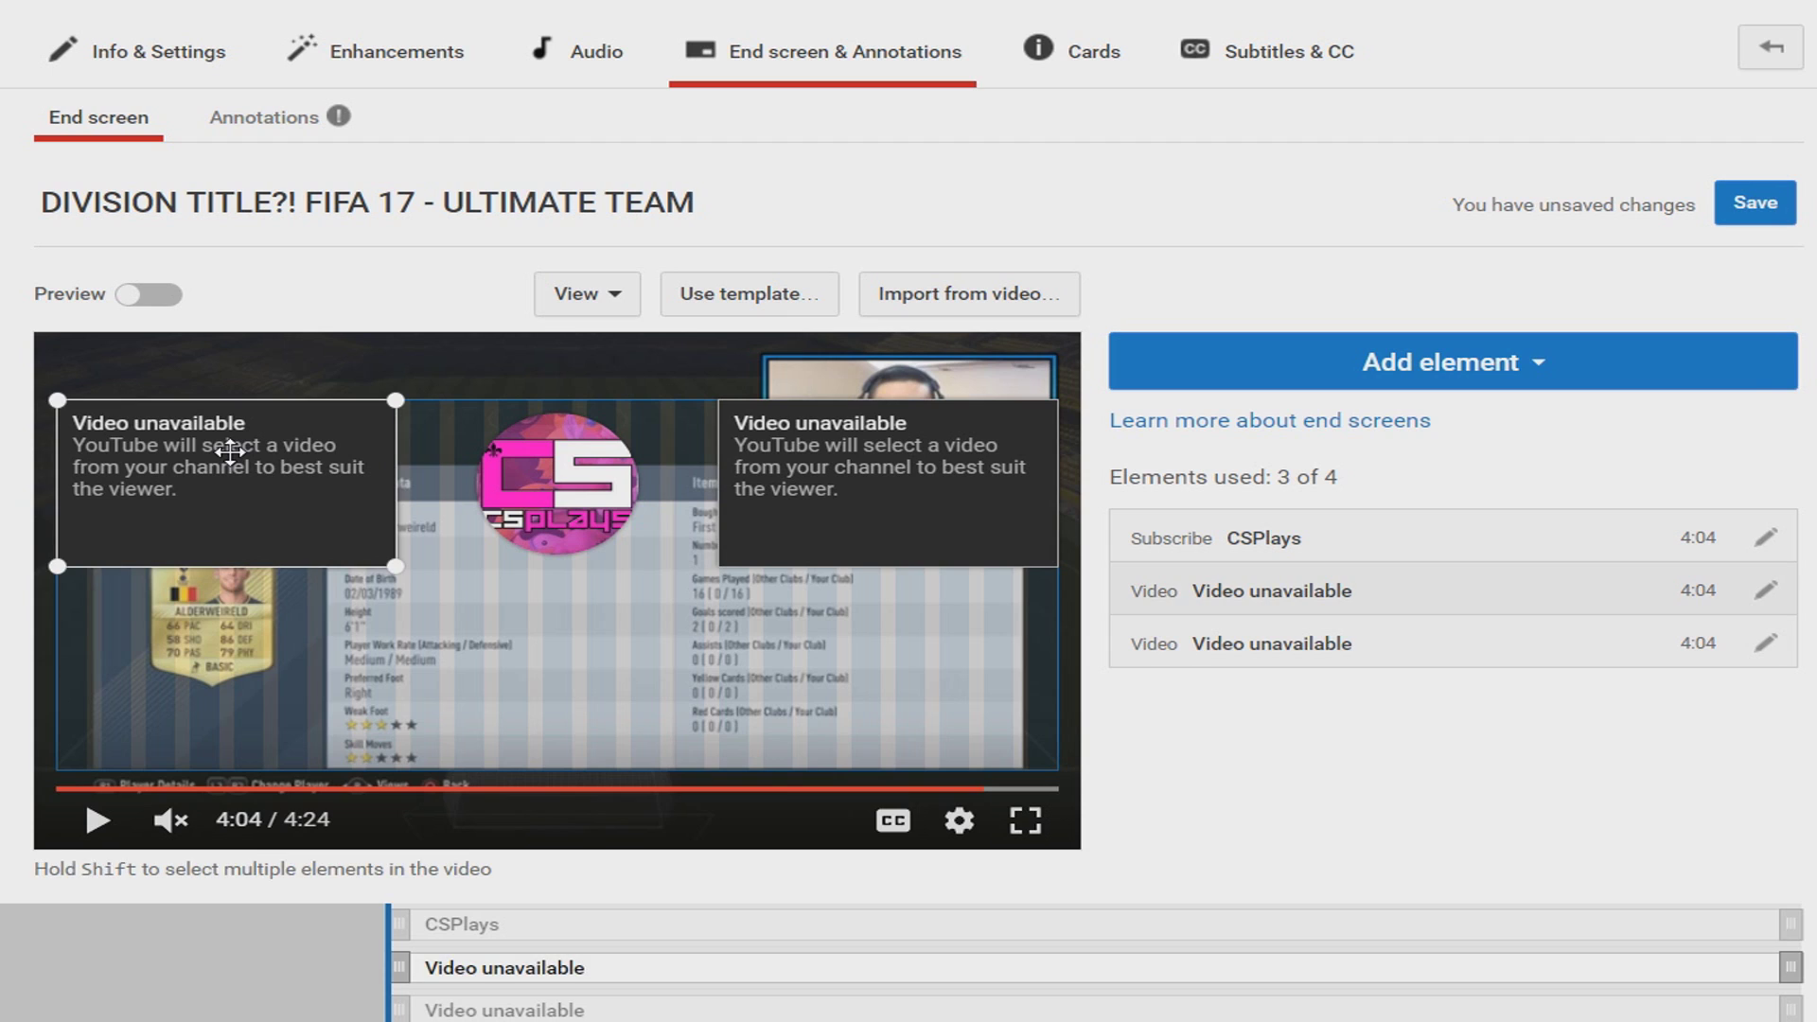
click(1766, 592)
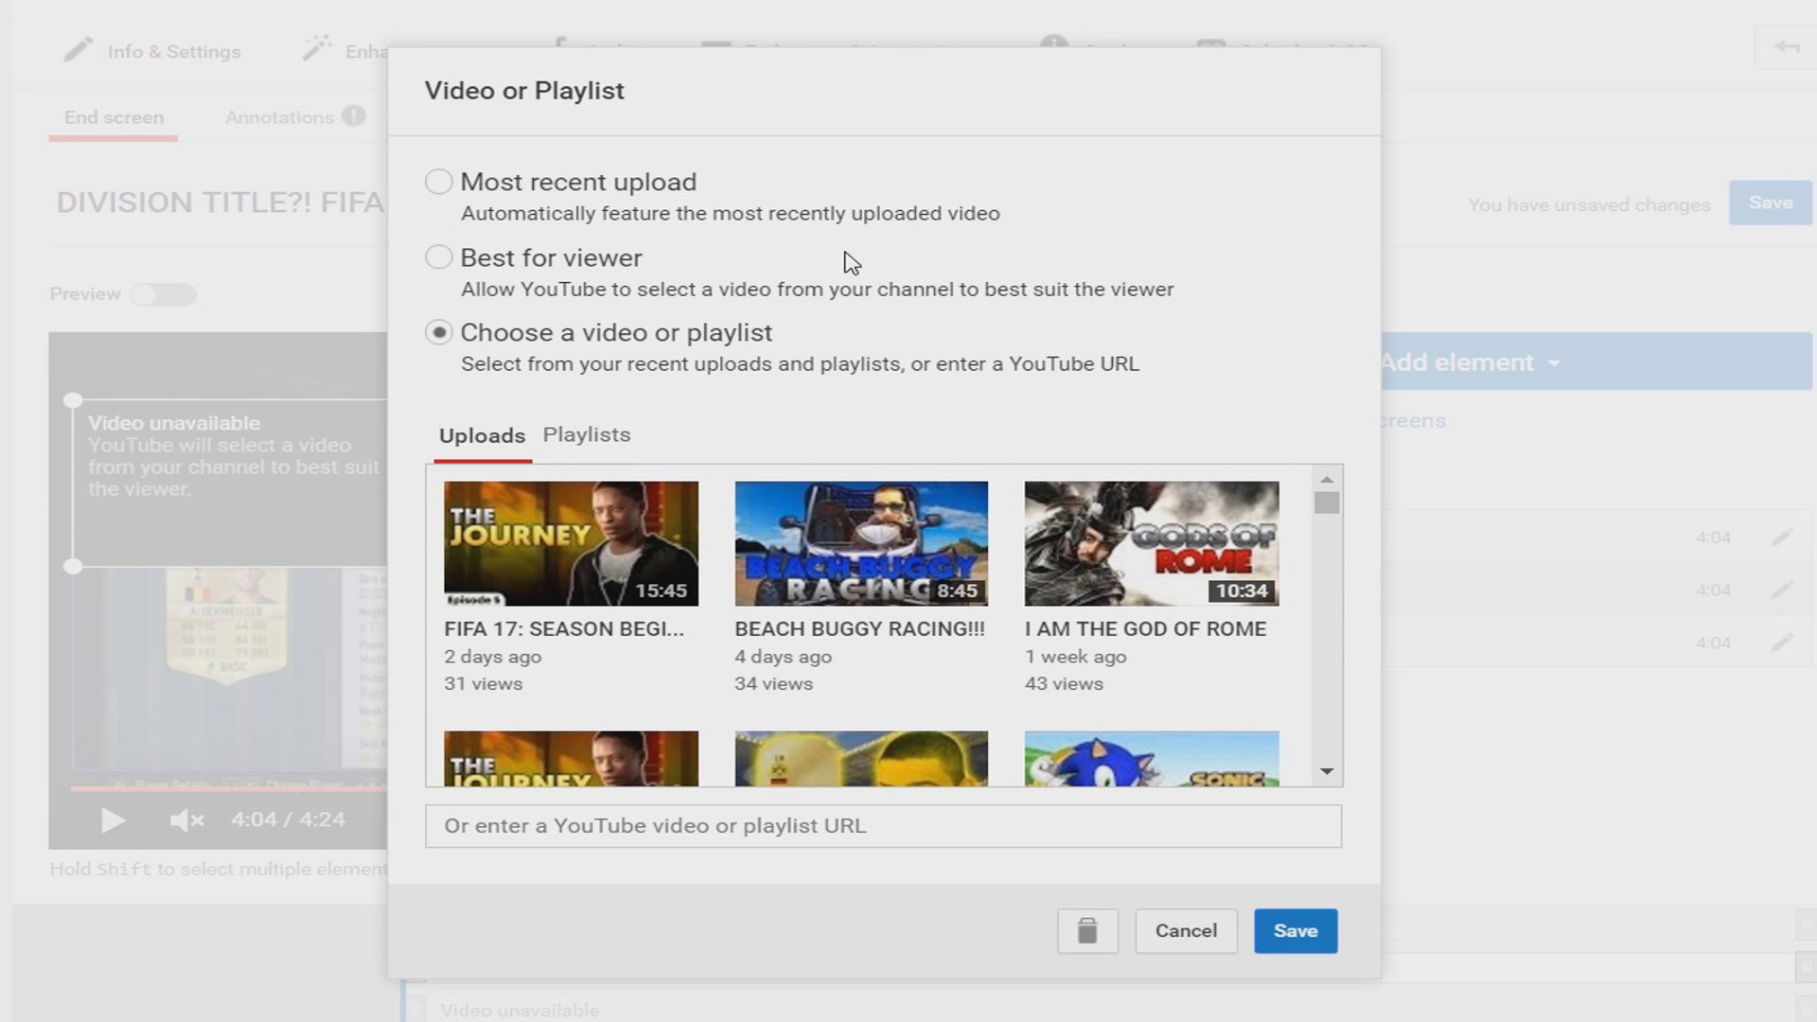
scroll(940, 620, down, 5)
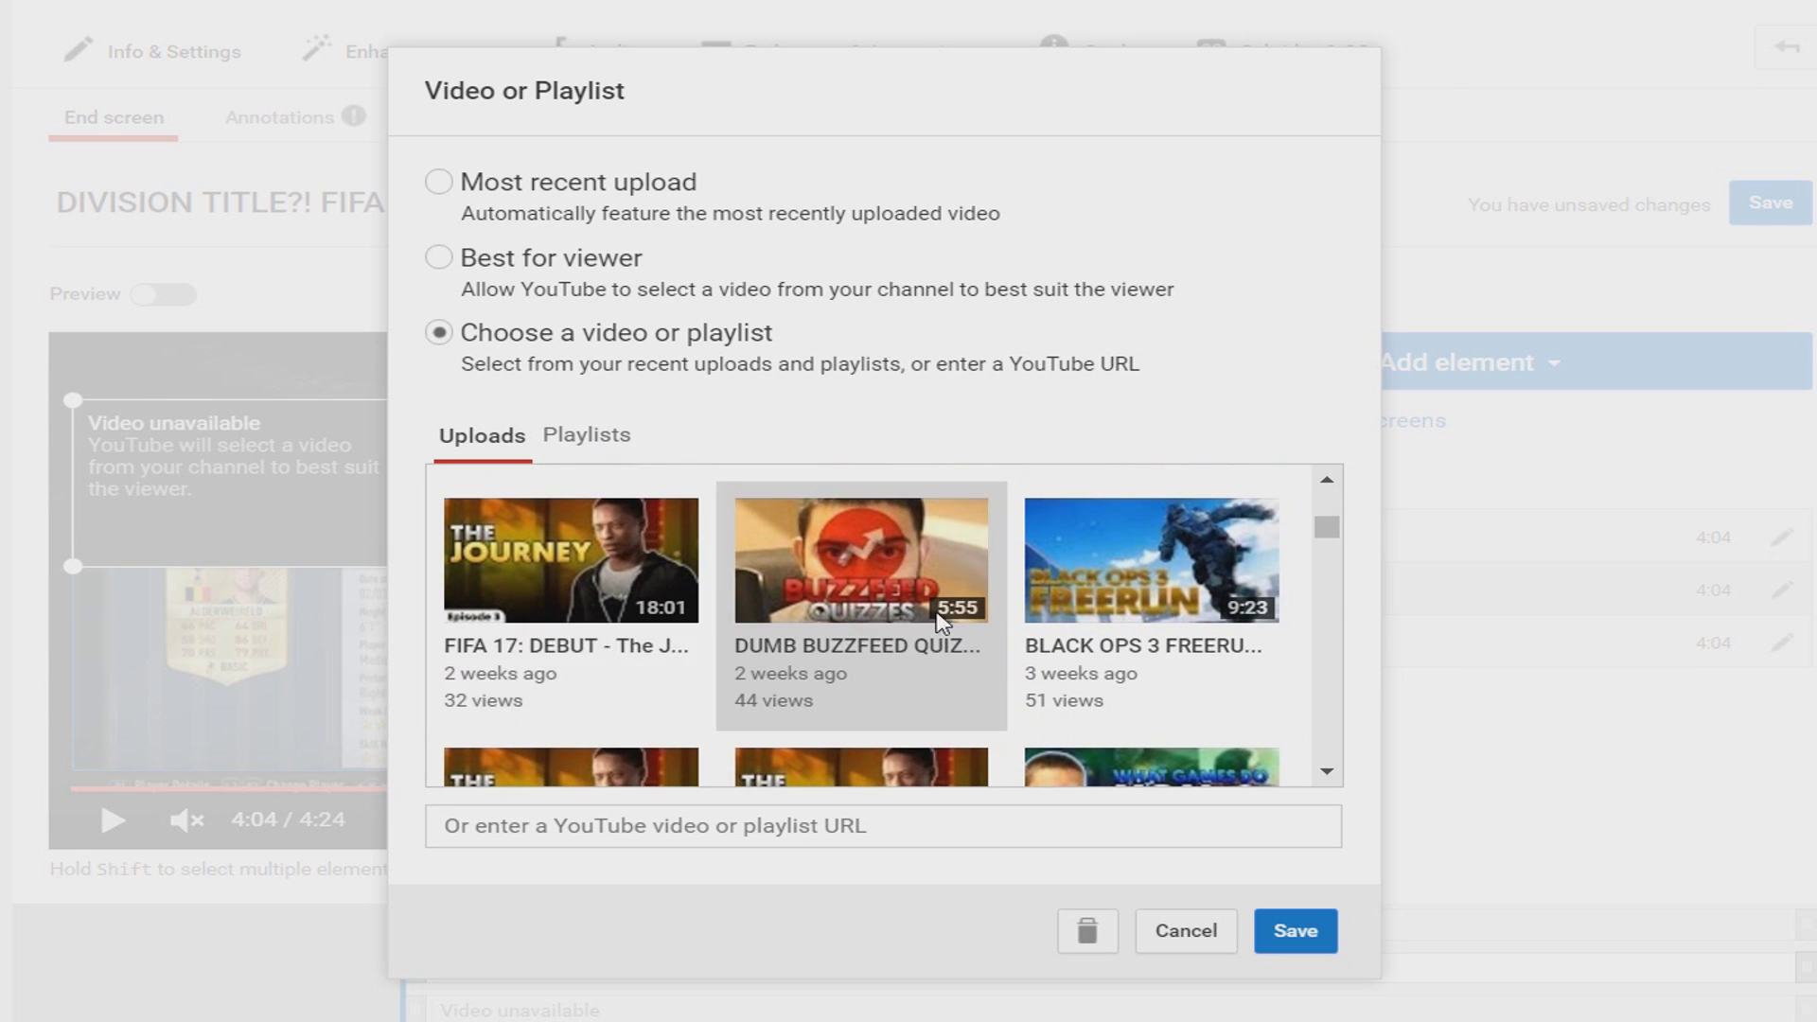
click(571, 561)
click(1296, 931)
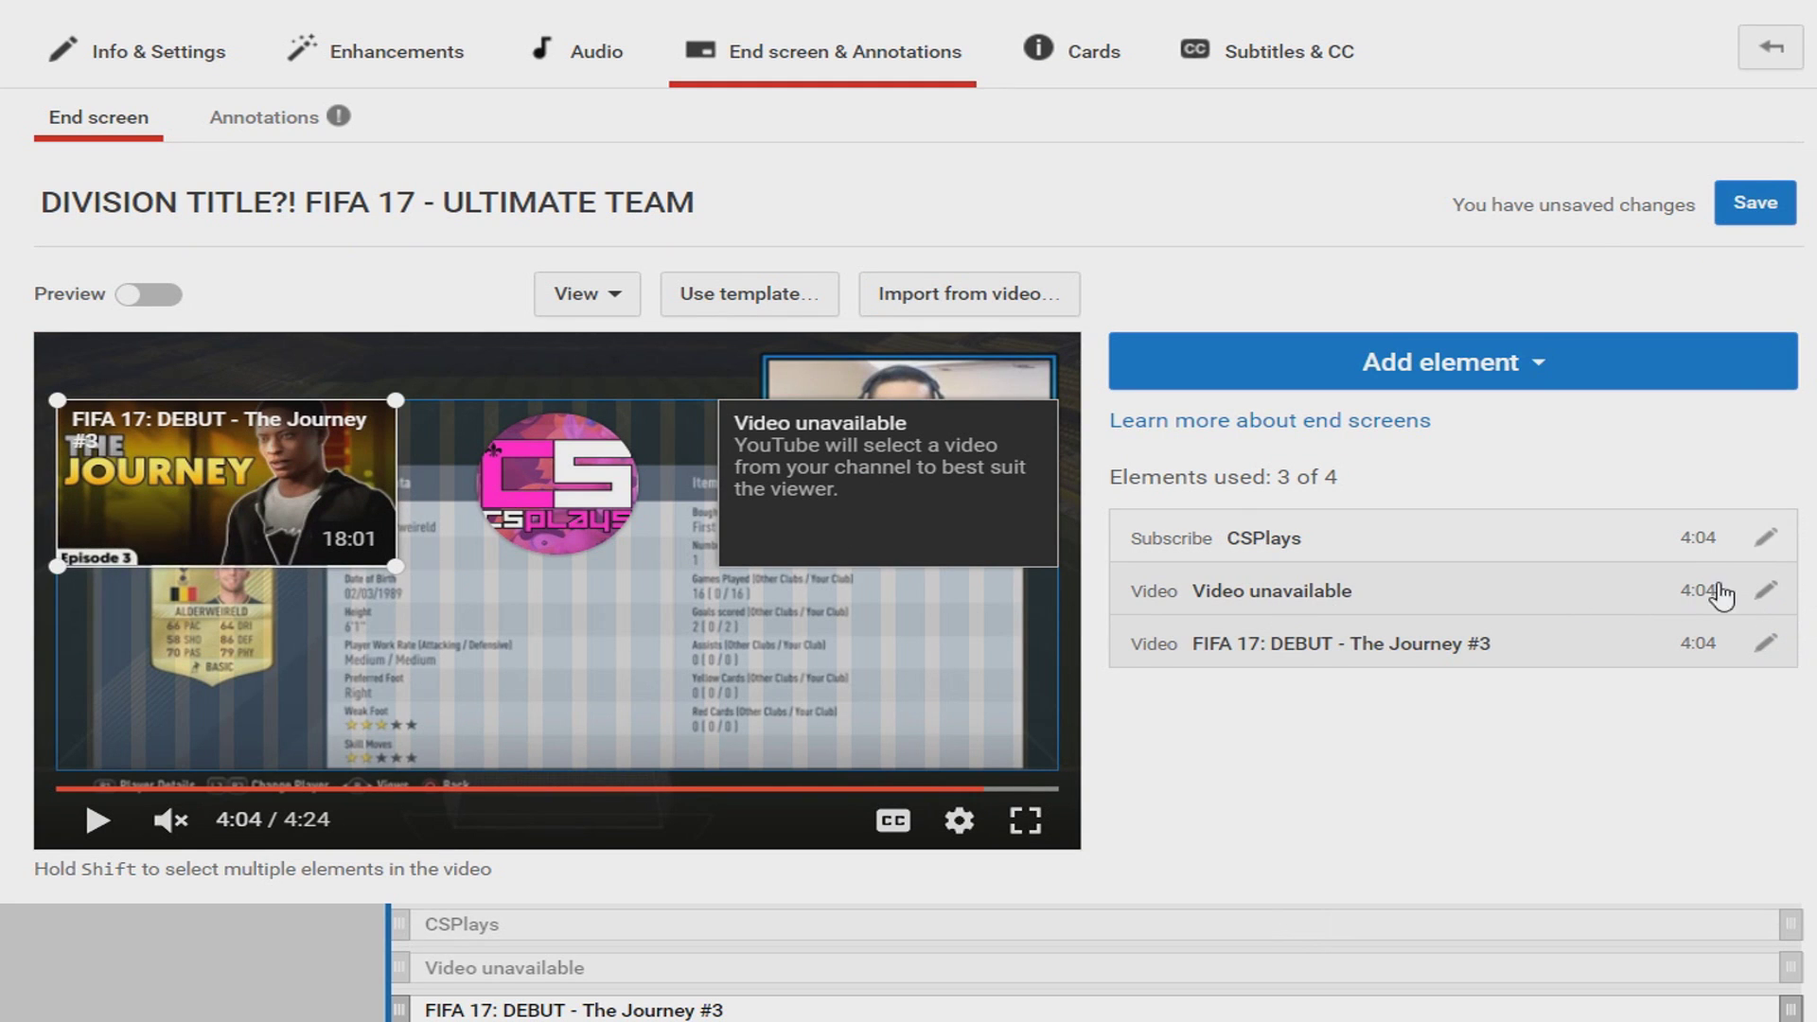
- Make the remaining placeholder video element show the Most recent upload
click(1766, 592)
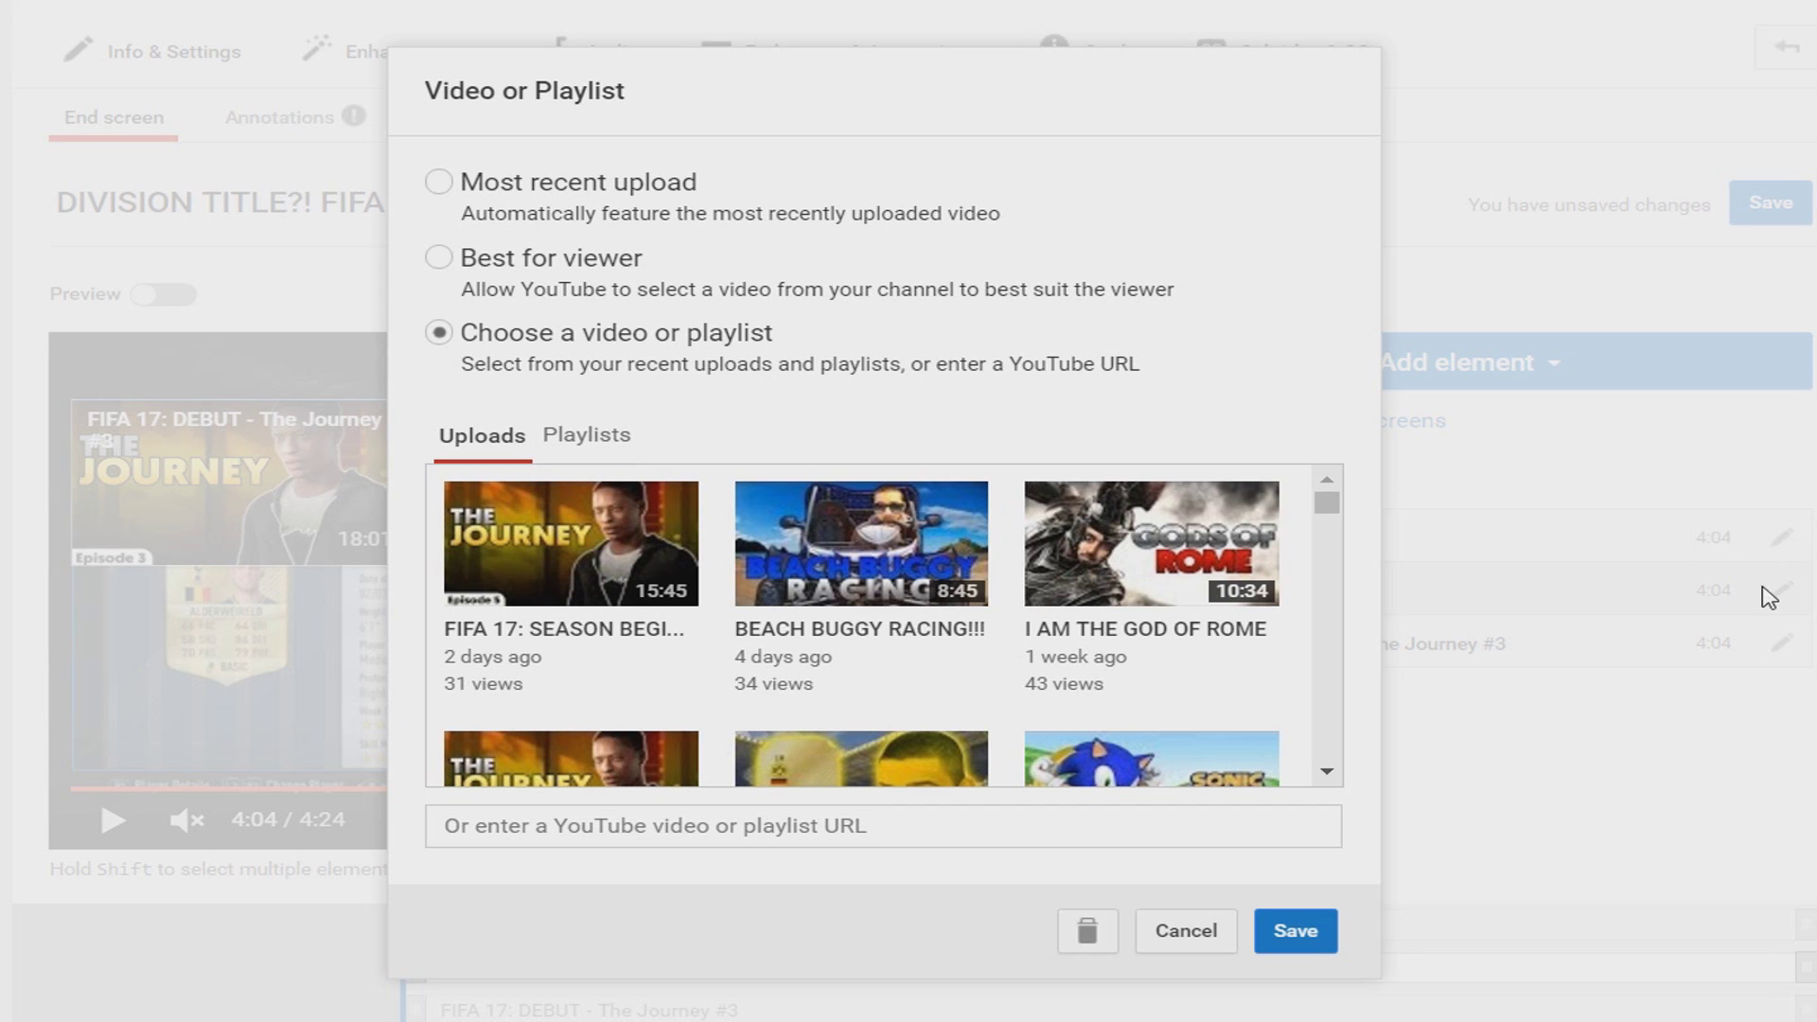
click(599, 208)
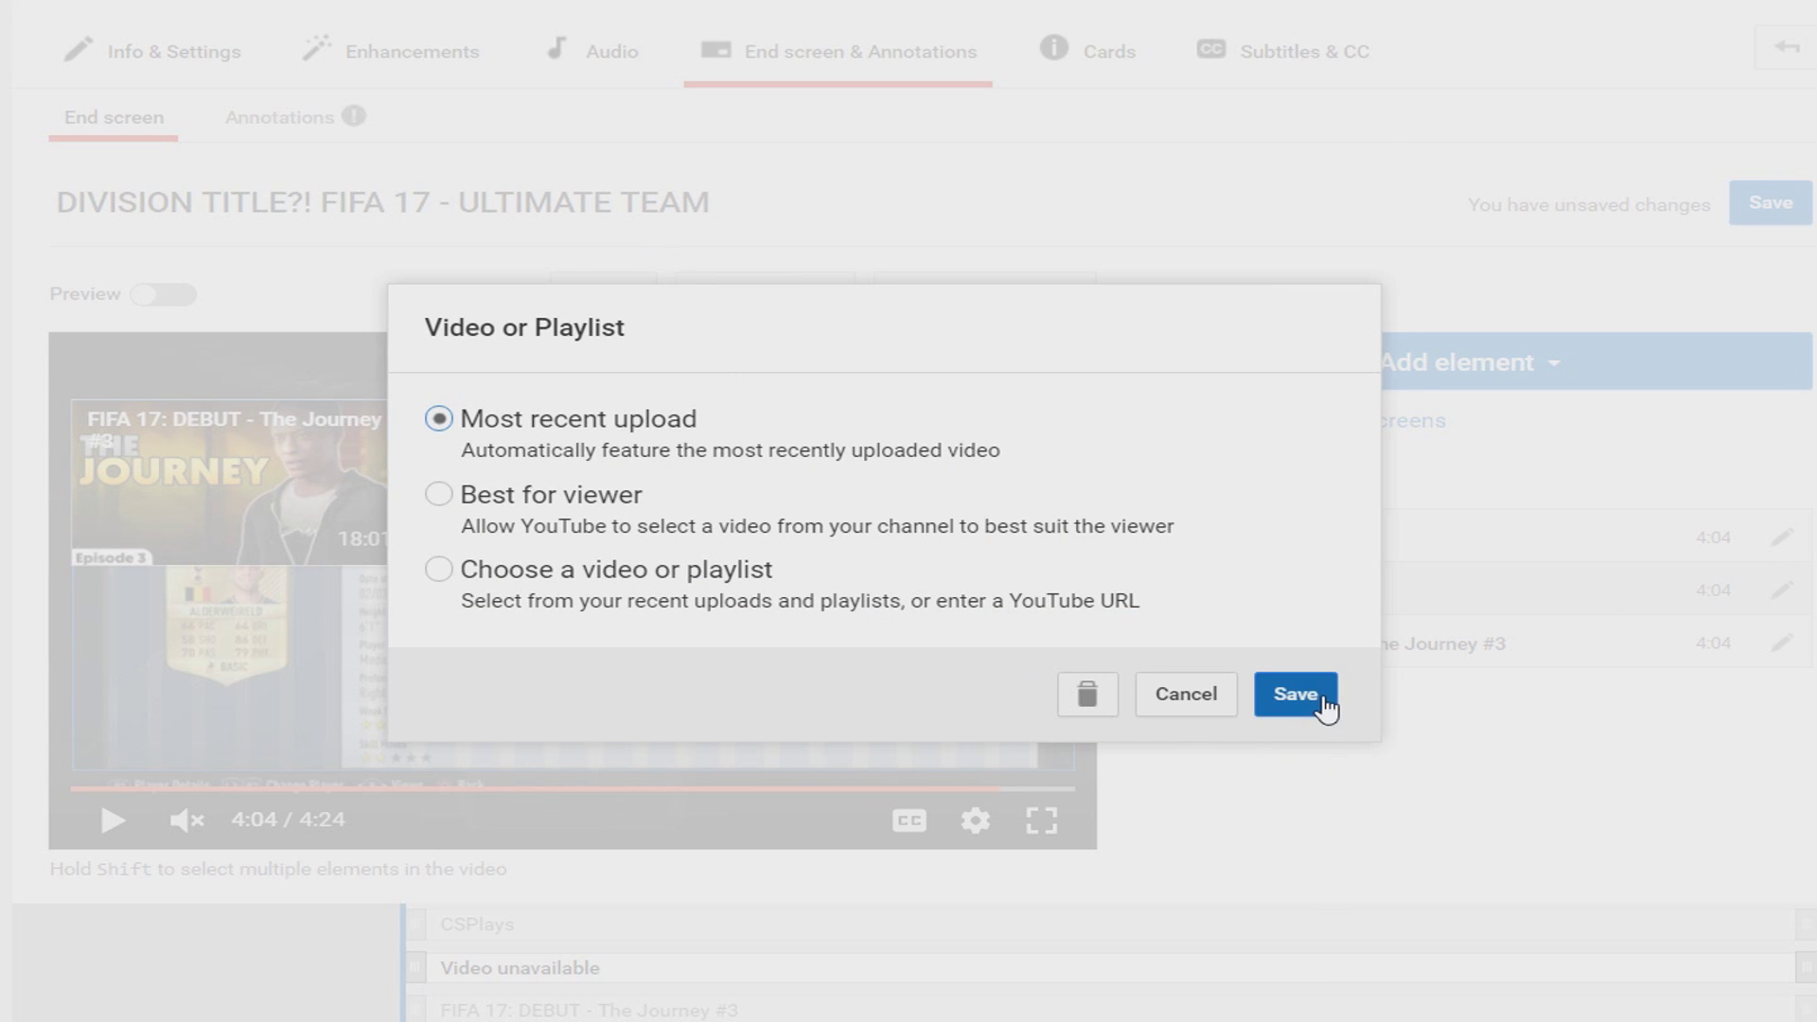
click(1287, 698)
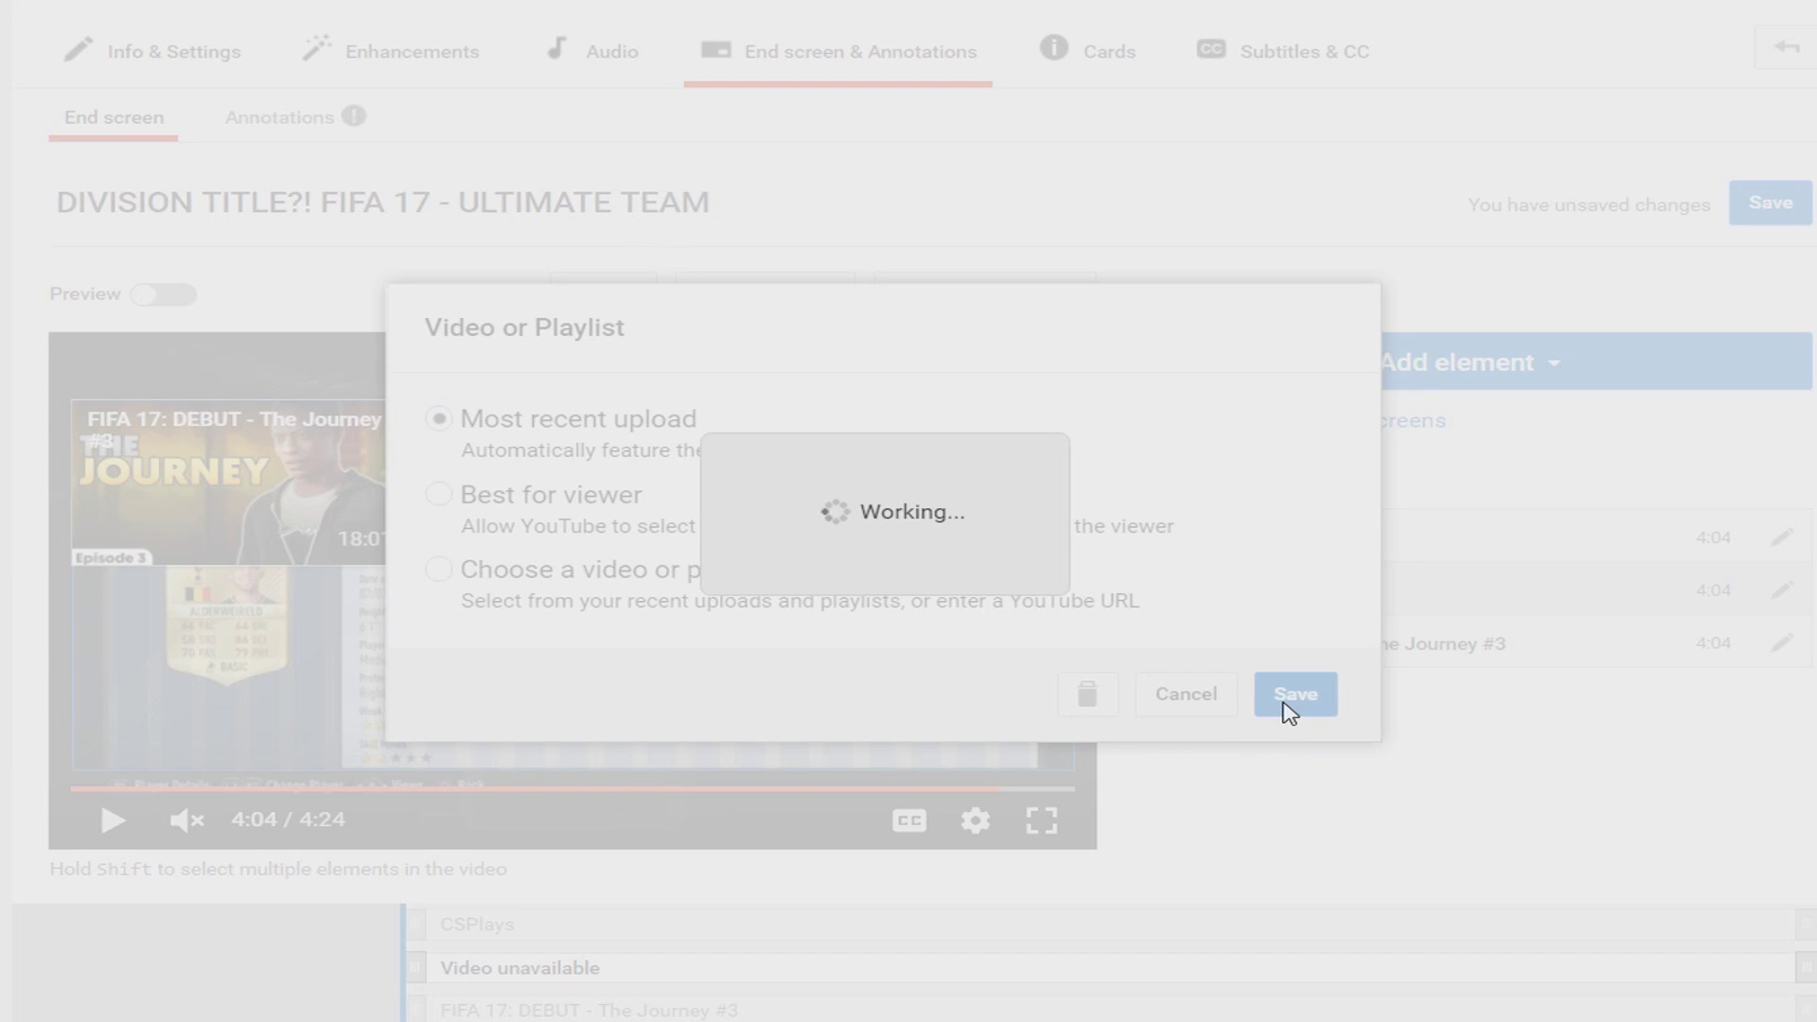
scroll(942, 650, down, 3)
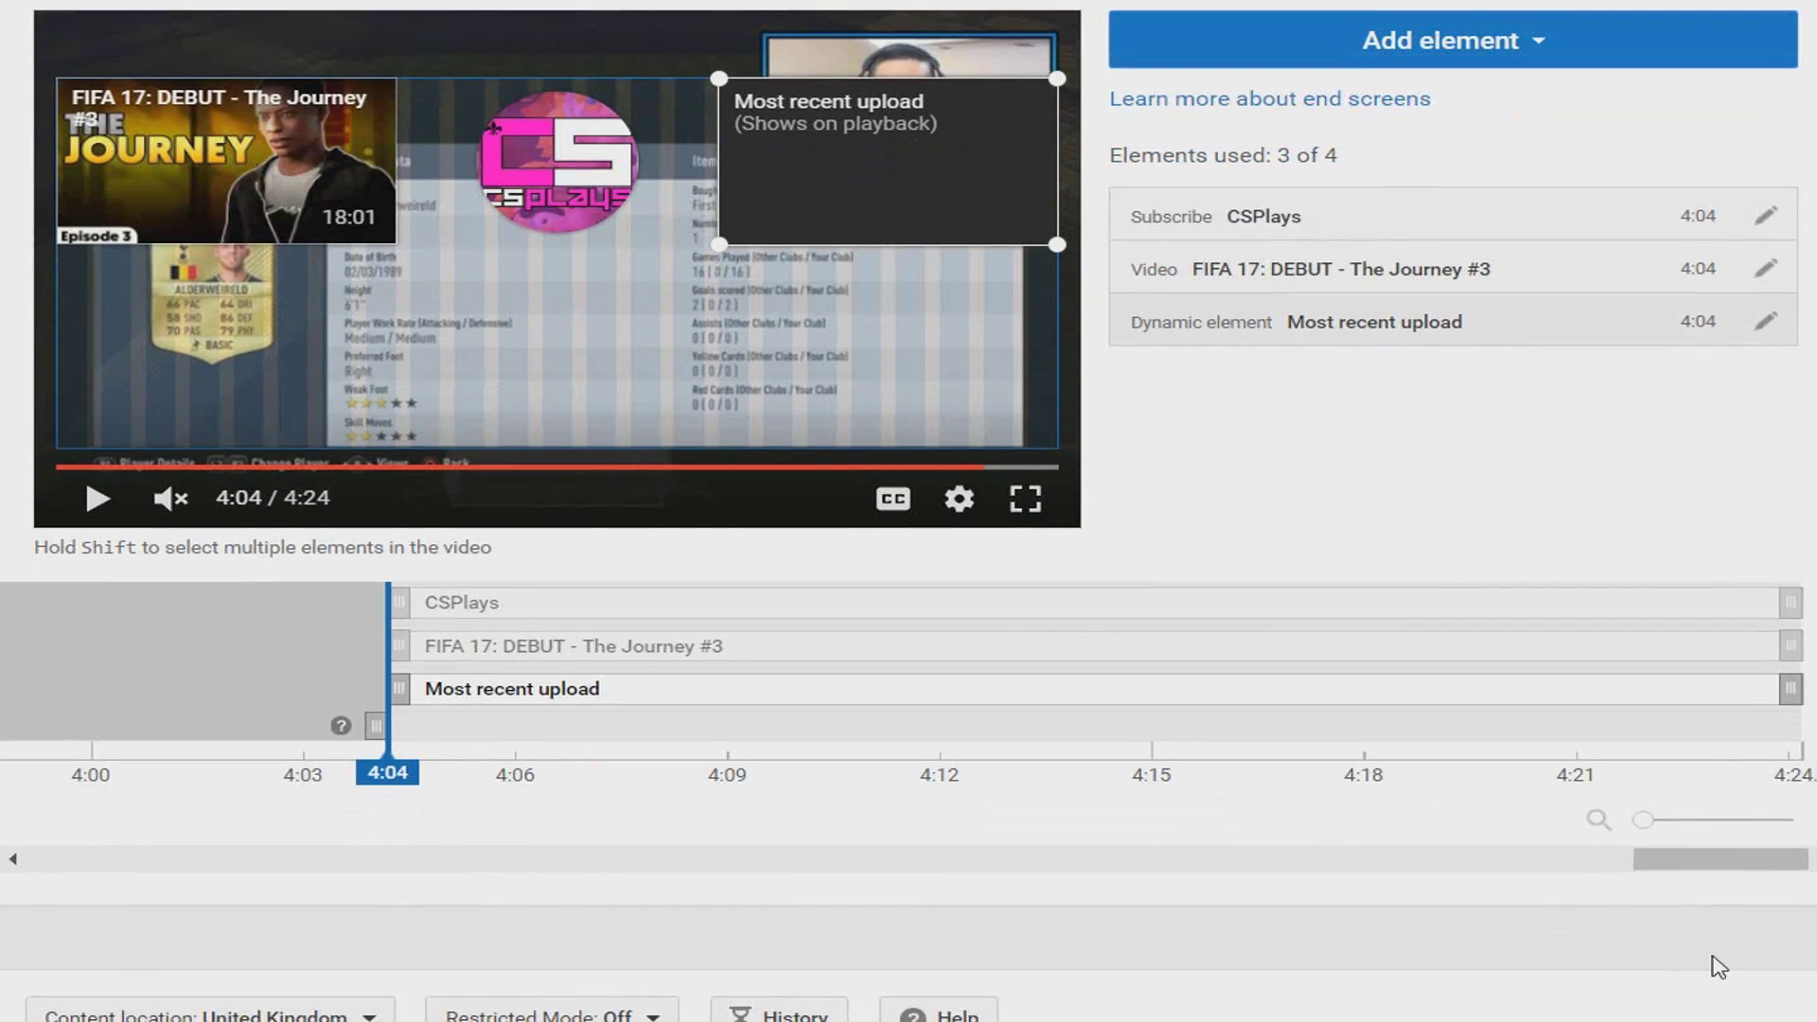
click(1787, 752)
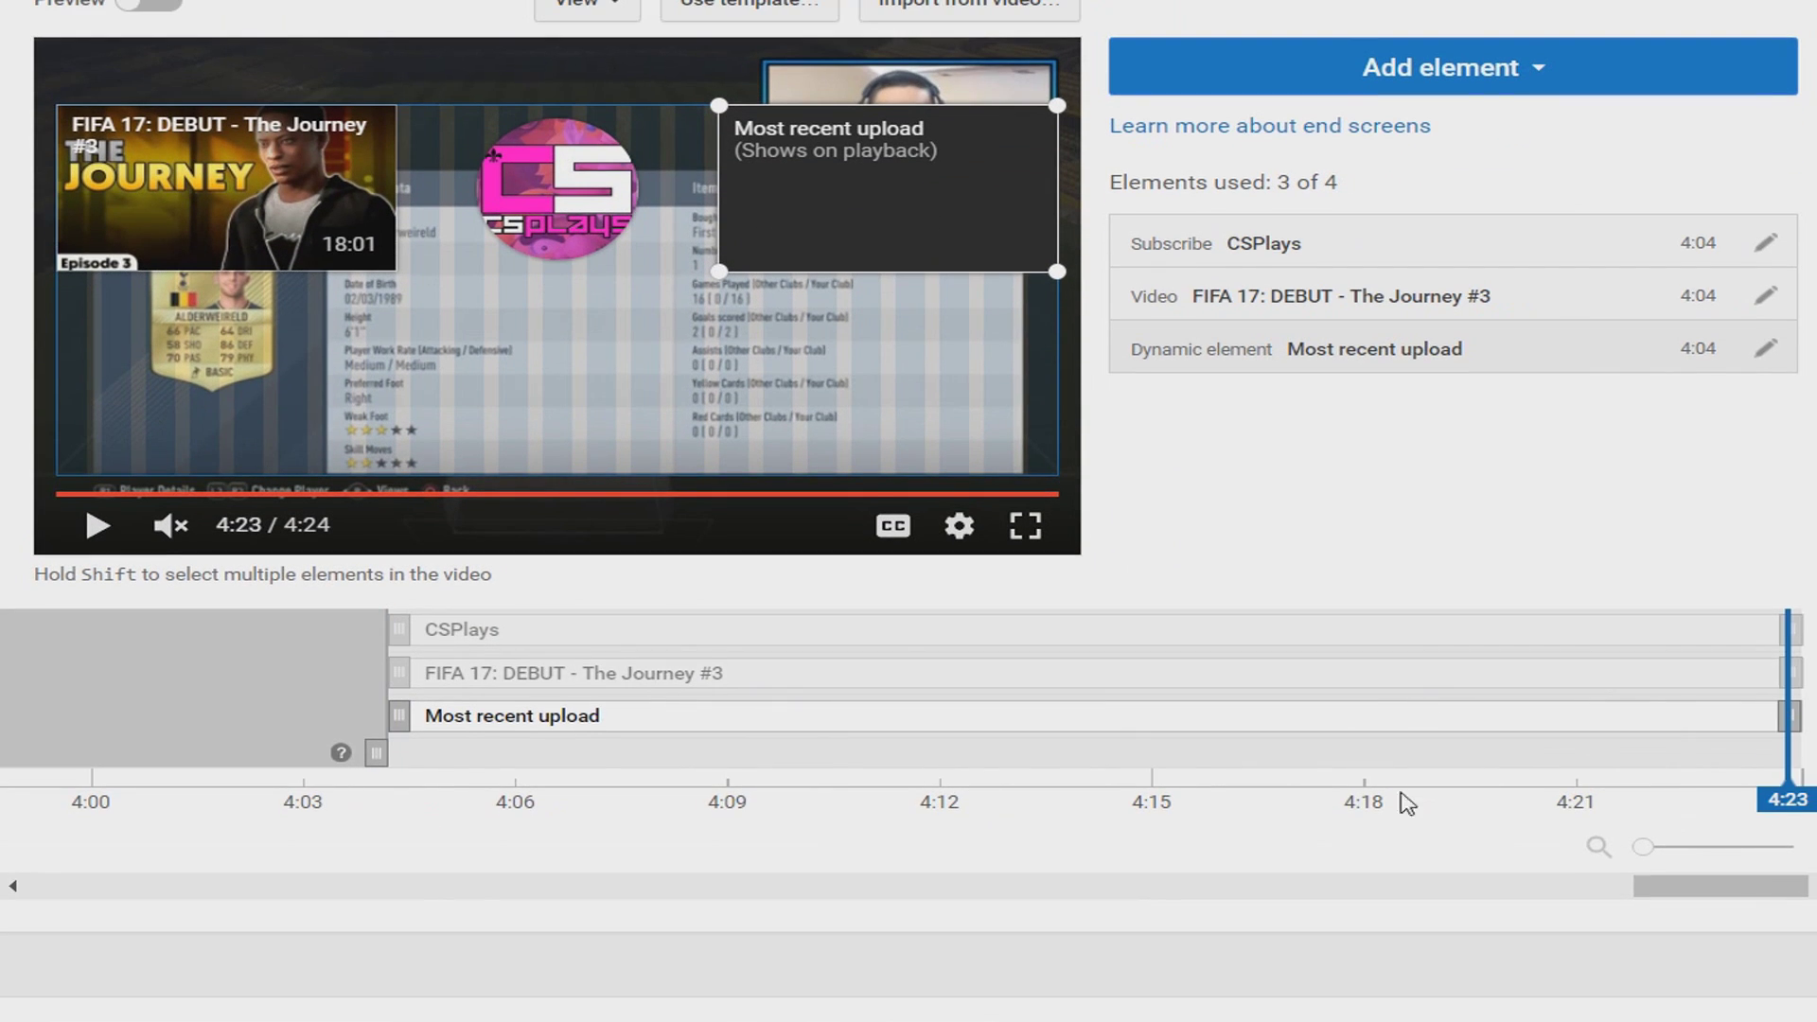
drag(1787, 799, 1200, 800)
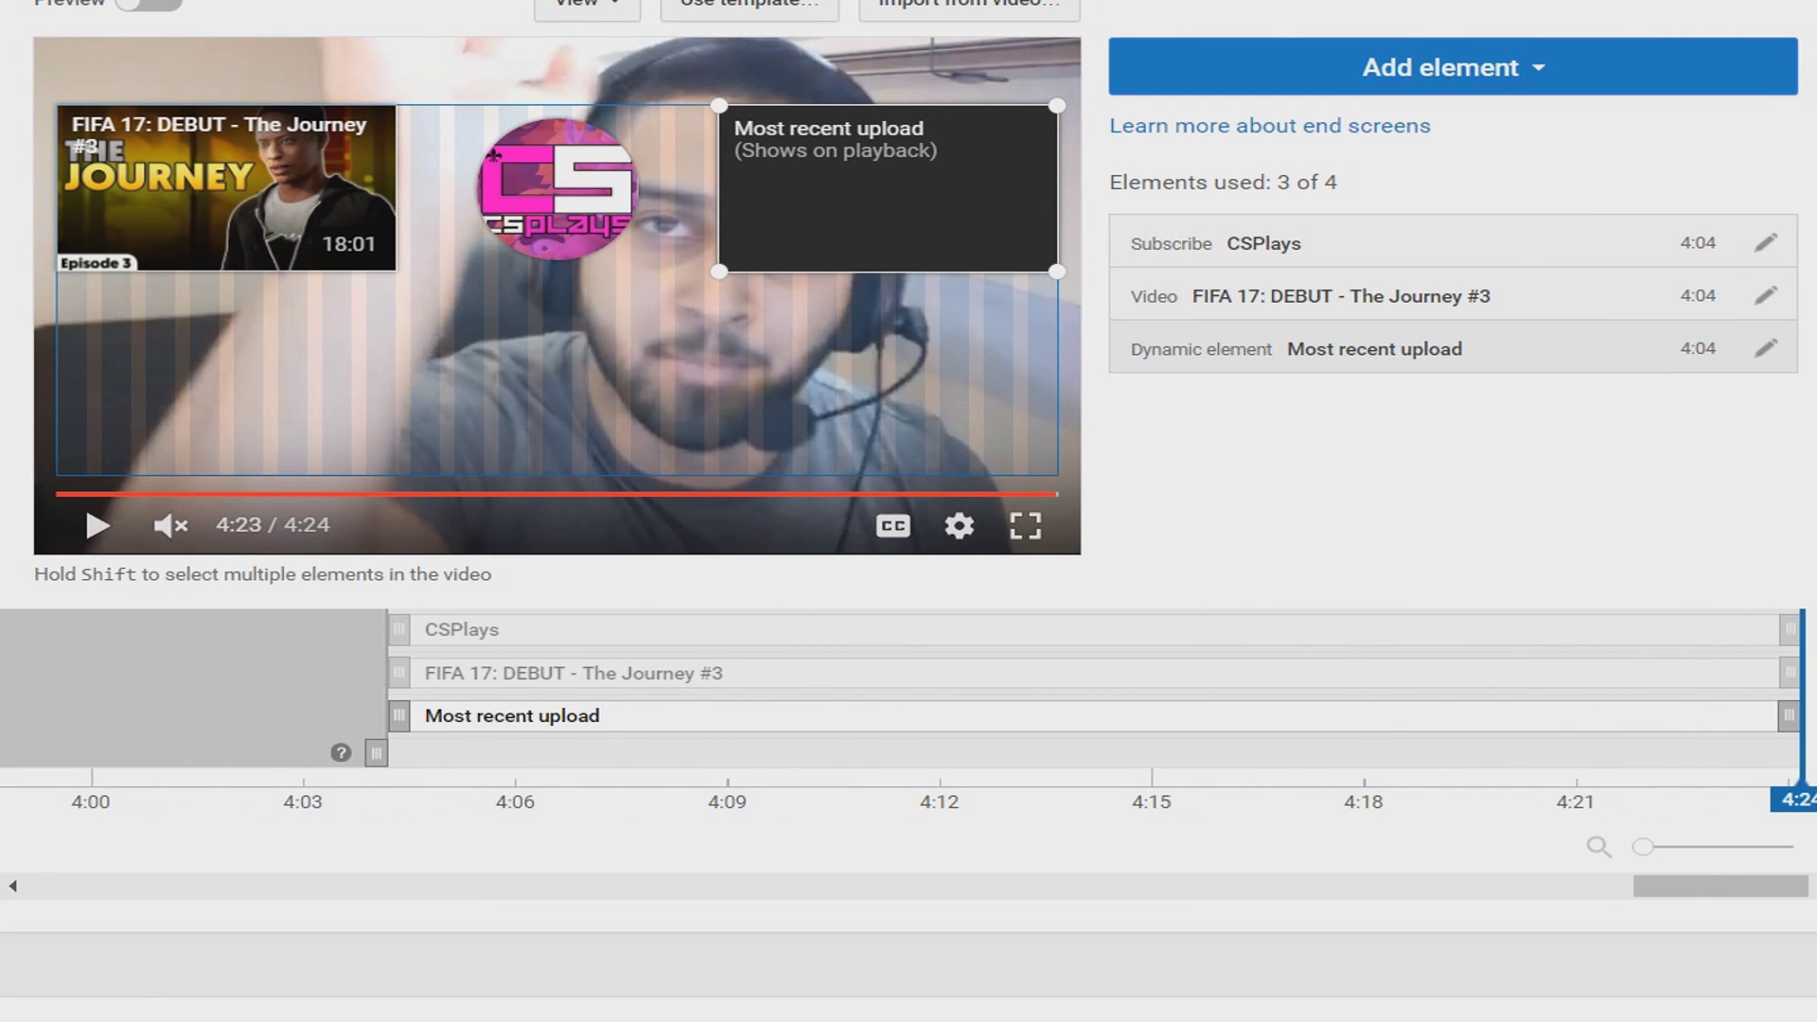
mouse_move(327, 727)
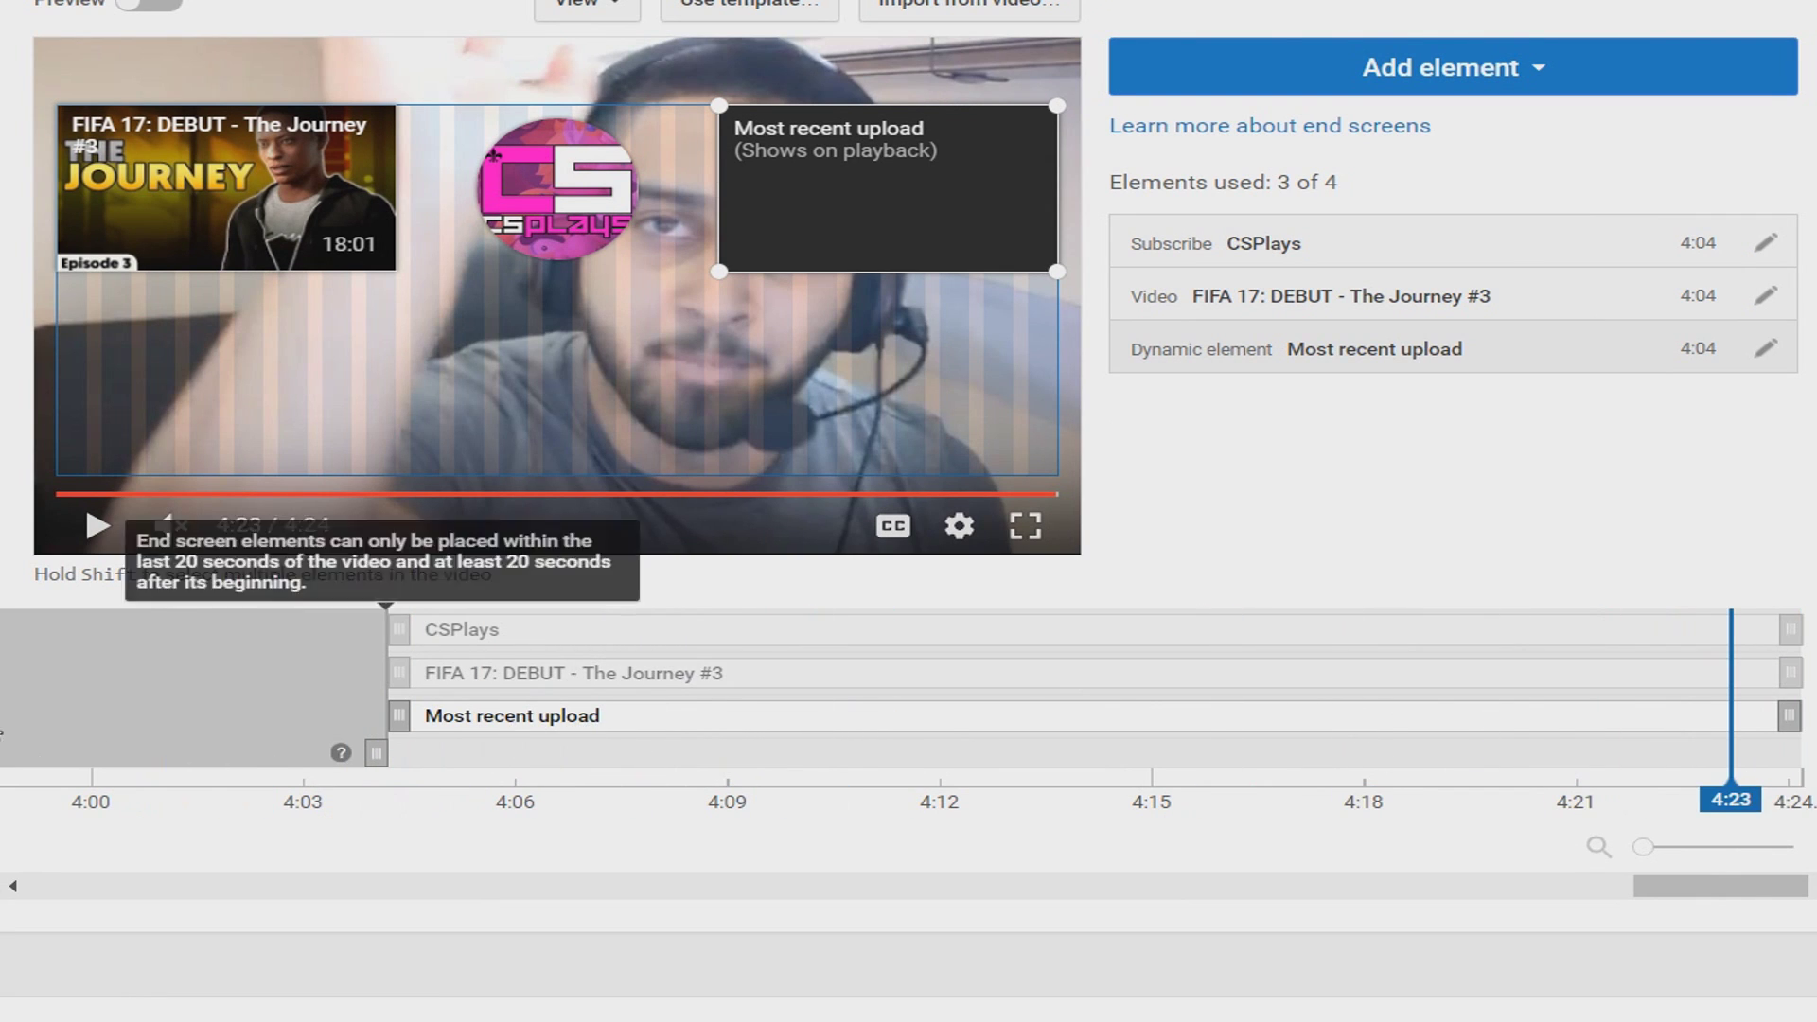
drag(1731, 800, 1803, 800)
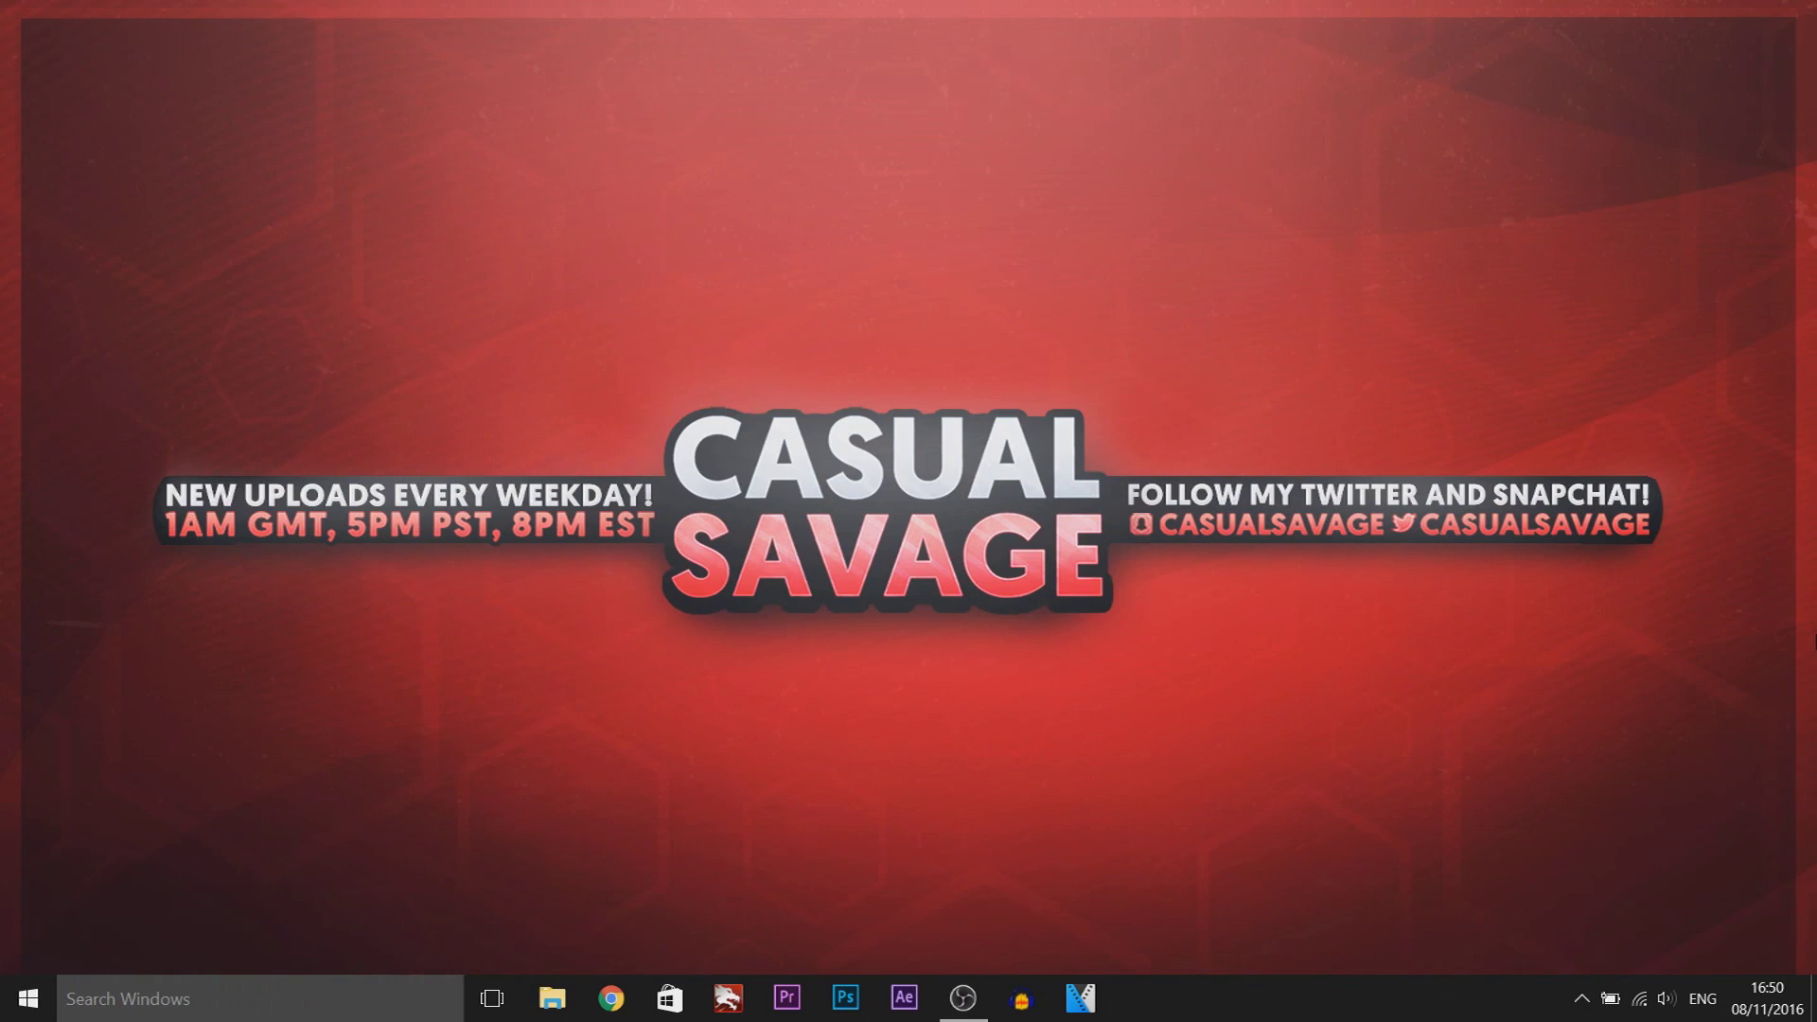